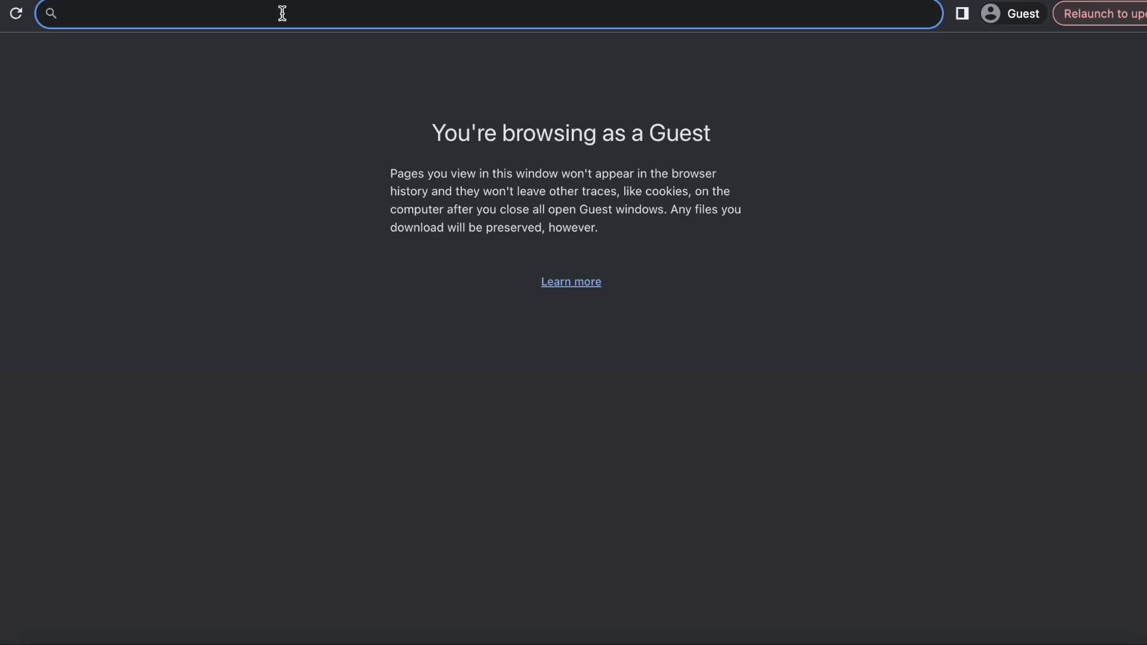
- Search the web for "google sites" and open the Google Sites home page
text(google sites)
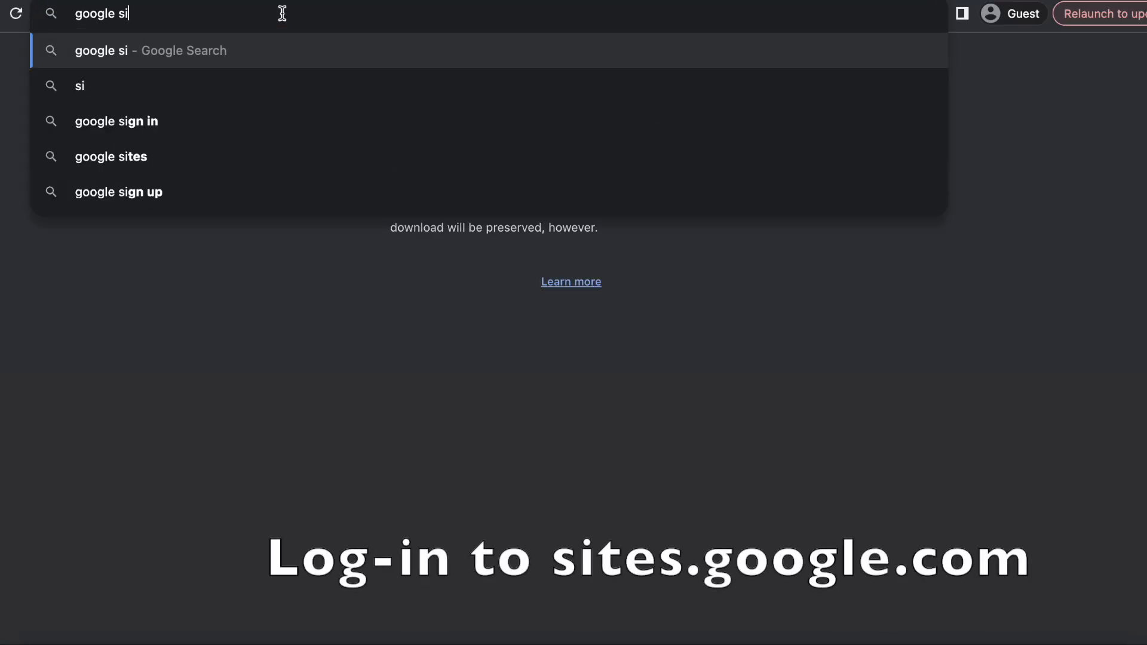
key(Return)
scroll(257, 370, down, 3)
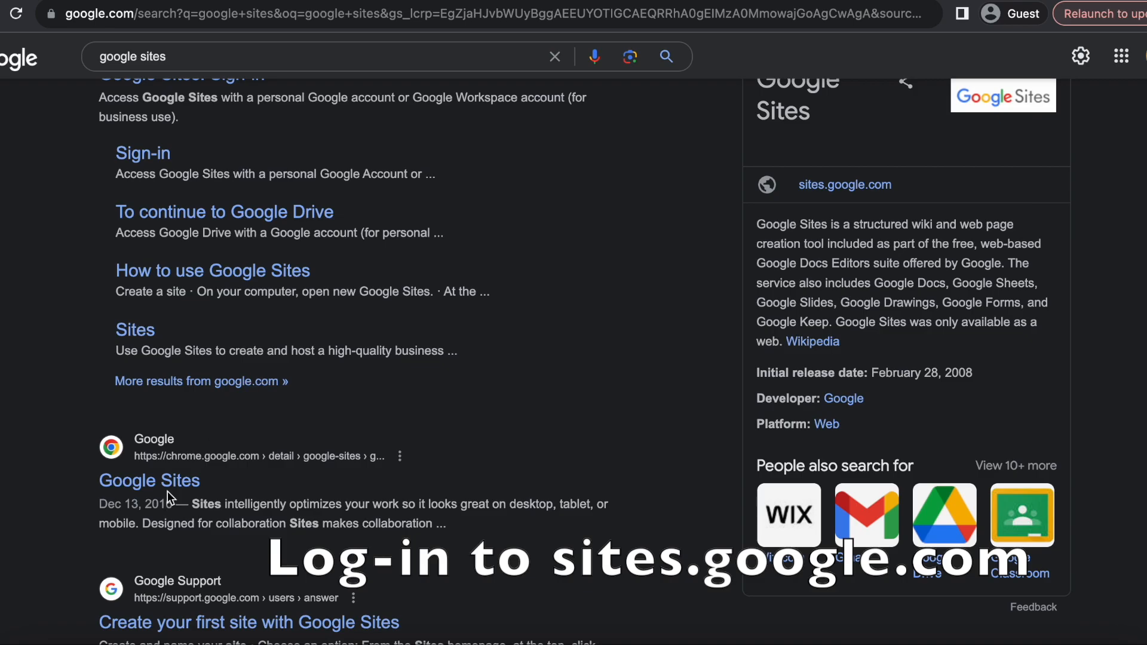
scroll(179, 299, up, 2)
scroll(175, 172, down, 1)
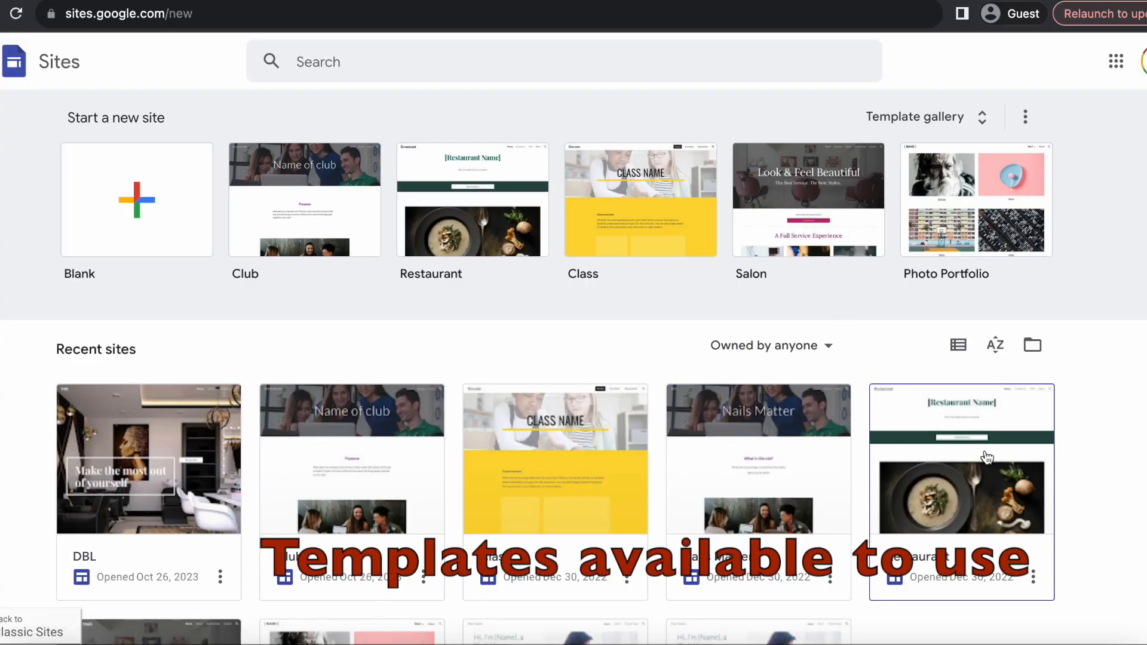
- Open the recent DBL site and look through its page from the header image to the contact section
scroll(430, 460, down, 2)
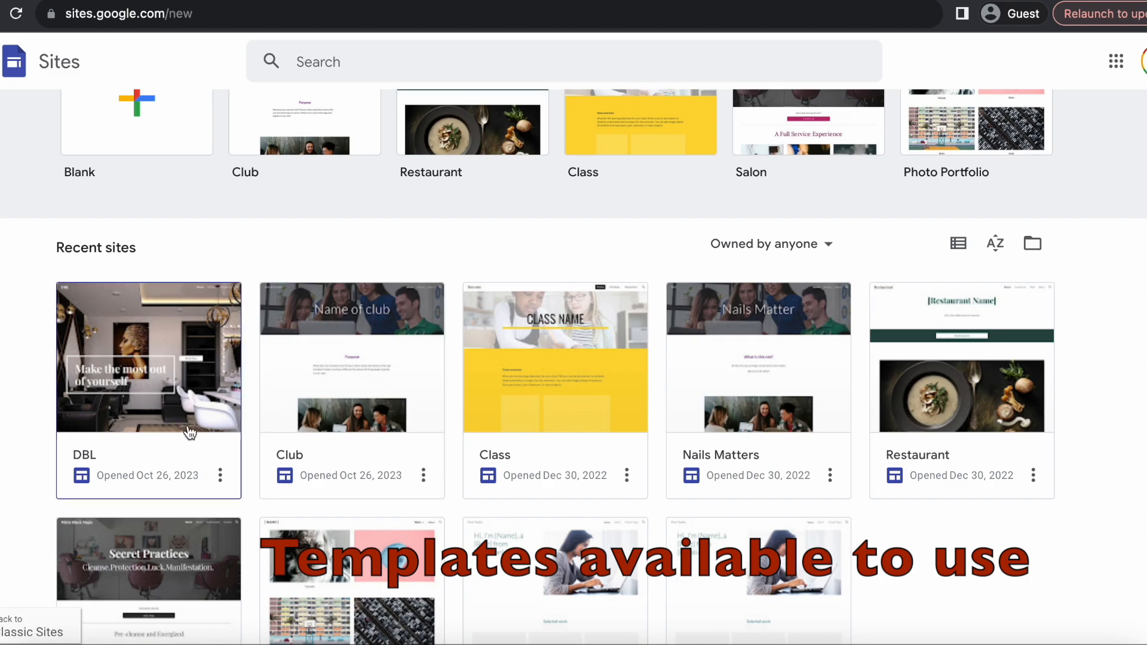
scroll(348, 217, up, 2)
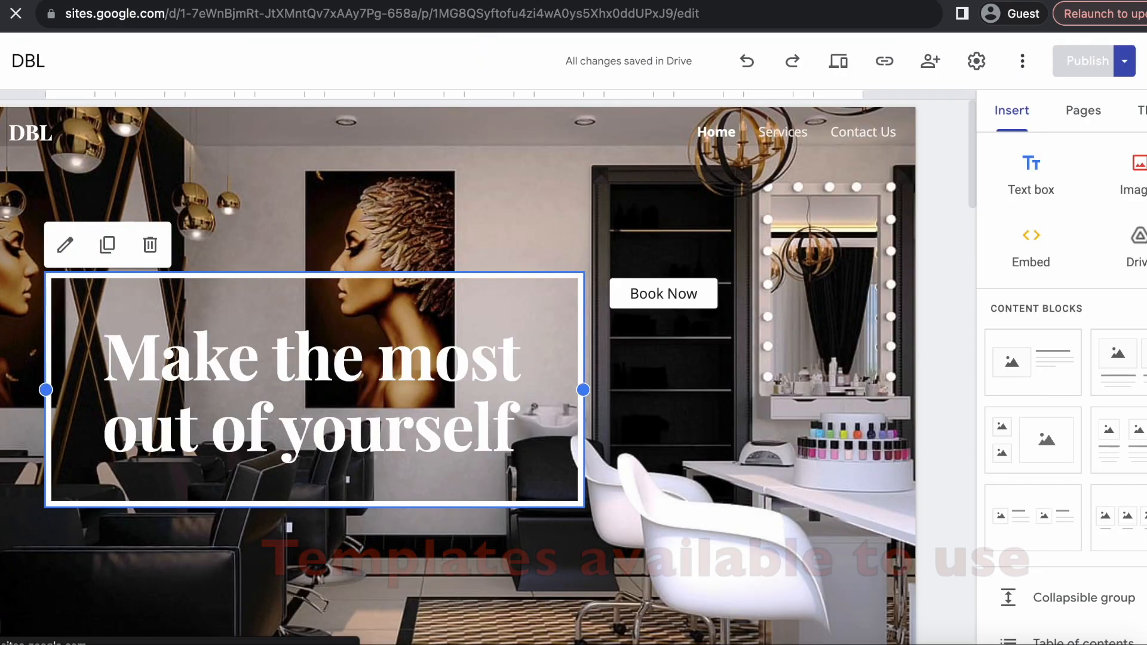
scroll(488, 304, down, 10)
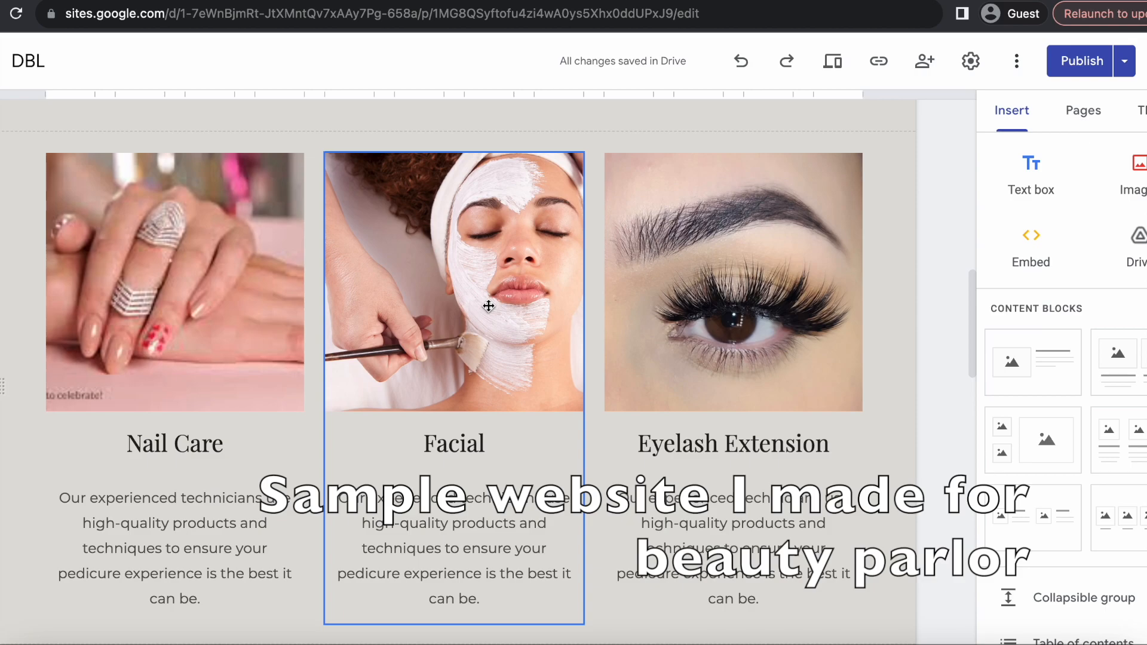
scroll(488, 306, down, 15)
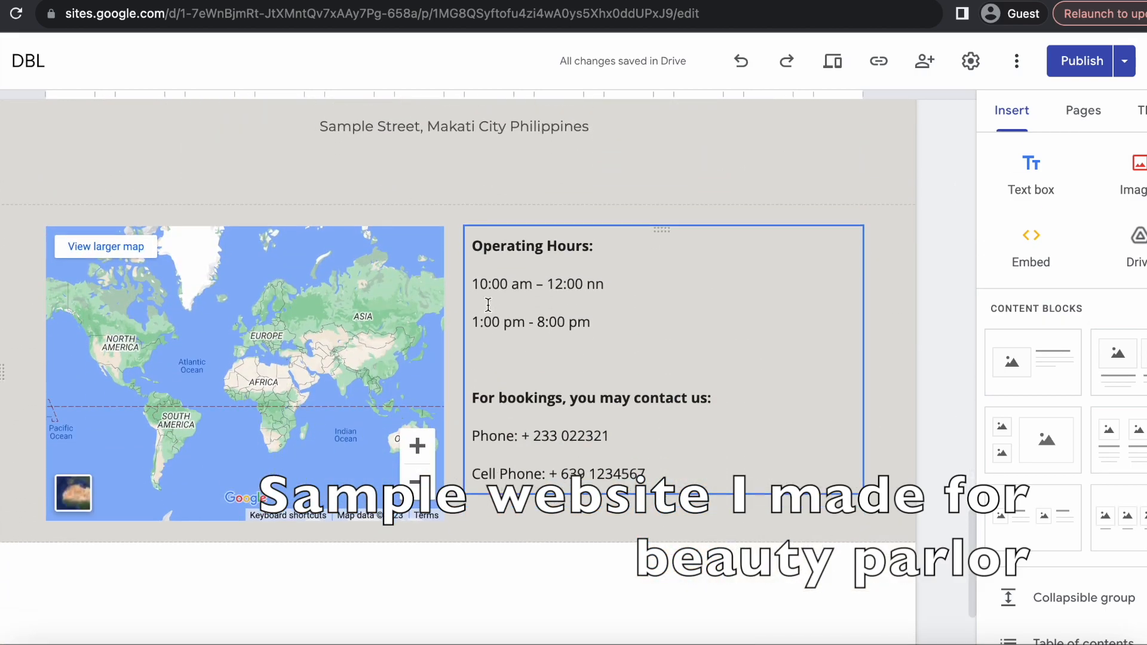
scroll(488, 305, up, 2)
scroll(488, 305, down, 5)
scroll(488, 305, up, 15)
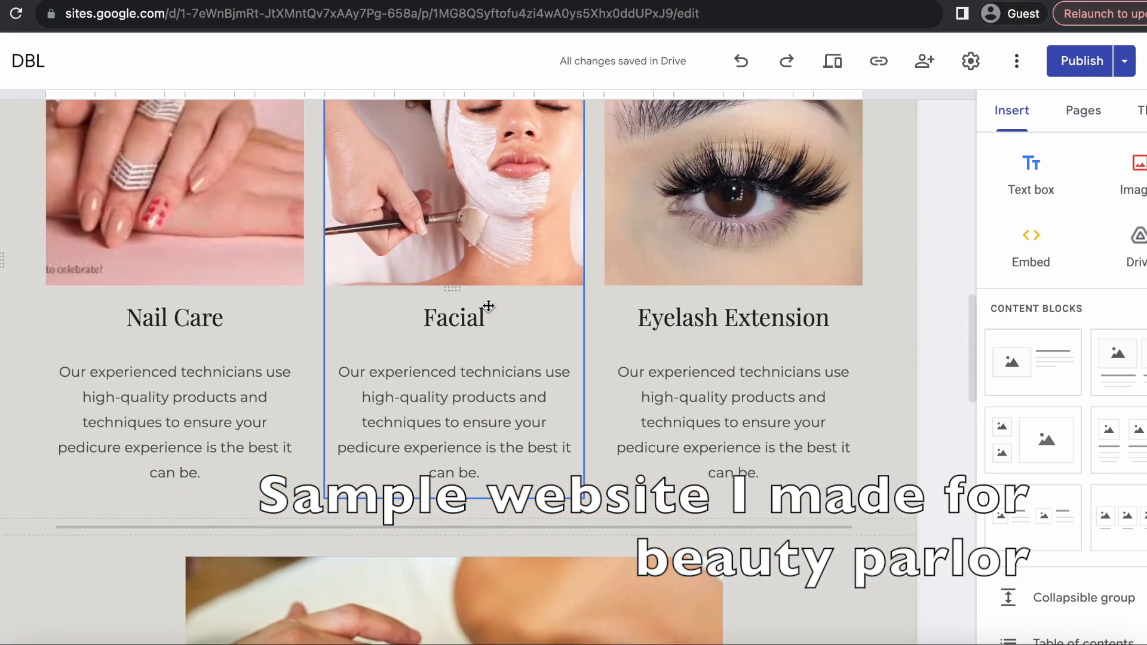
scroll(487, 303, up, 10)
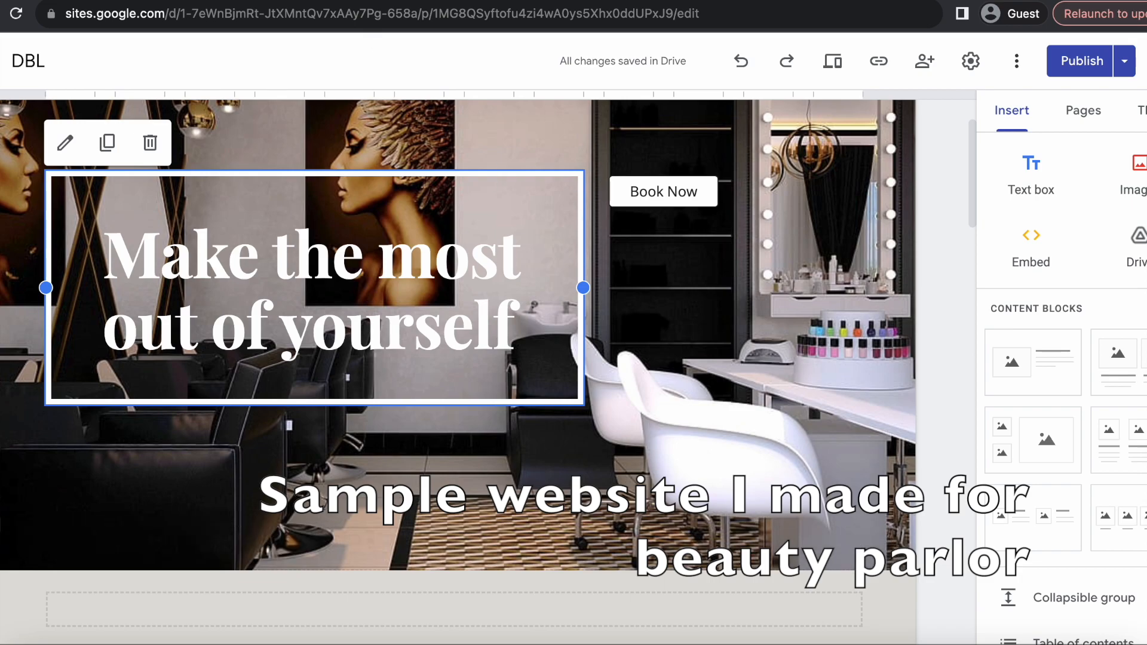
scroll(387, 382, down, 1)
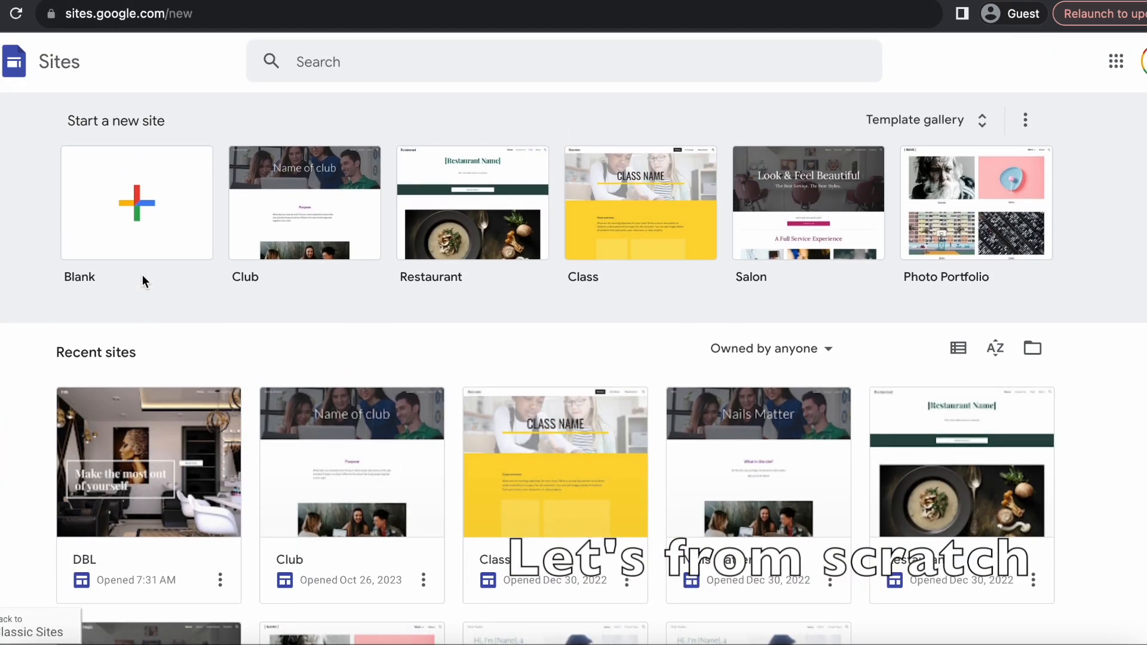
- Create a new blank site and replace the placeholder page title with "Beauty Lounge"
click(135, 180)
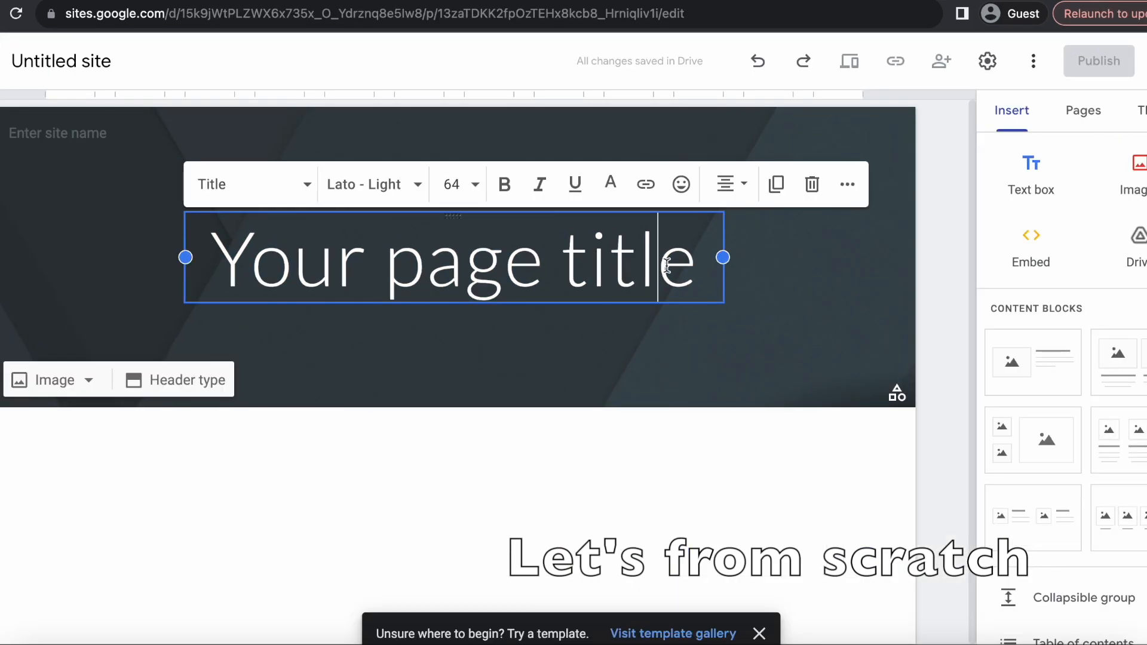
triple_click(666, 266)
text(Beauty )
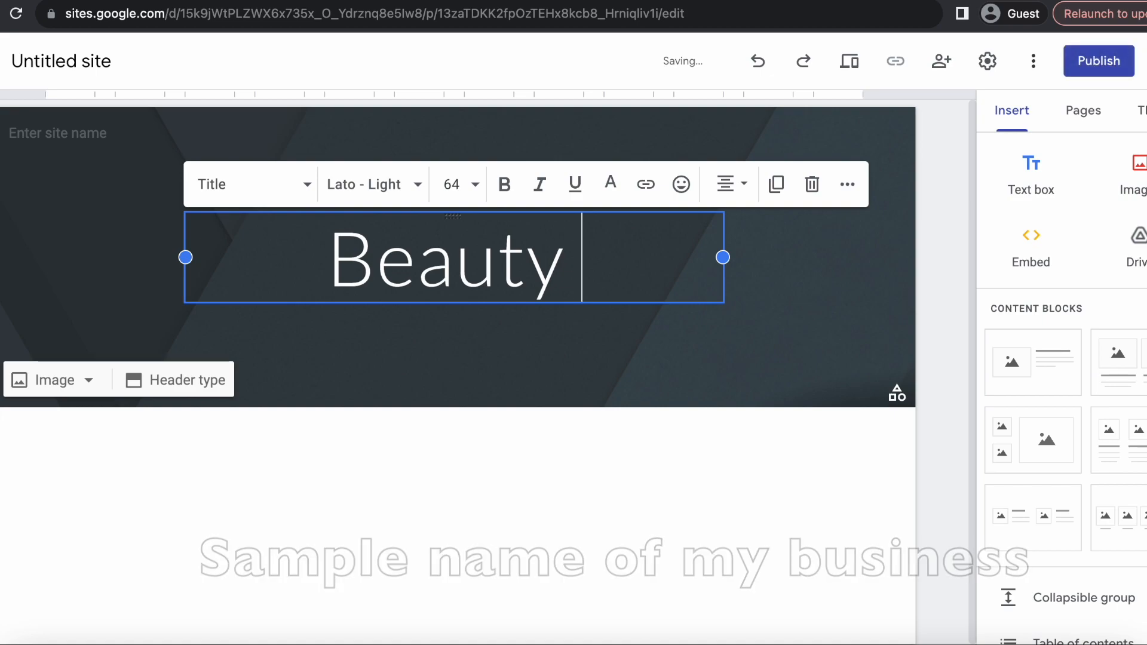
text(S)
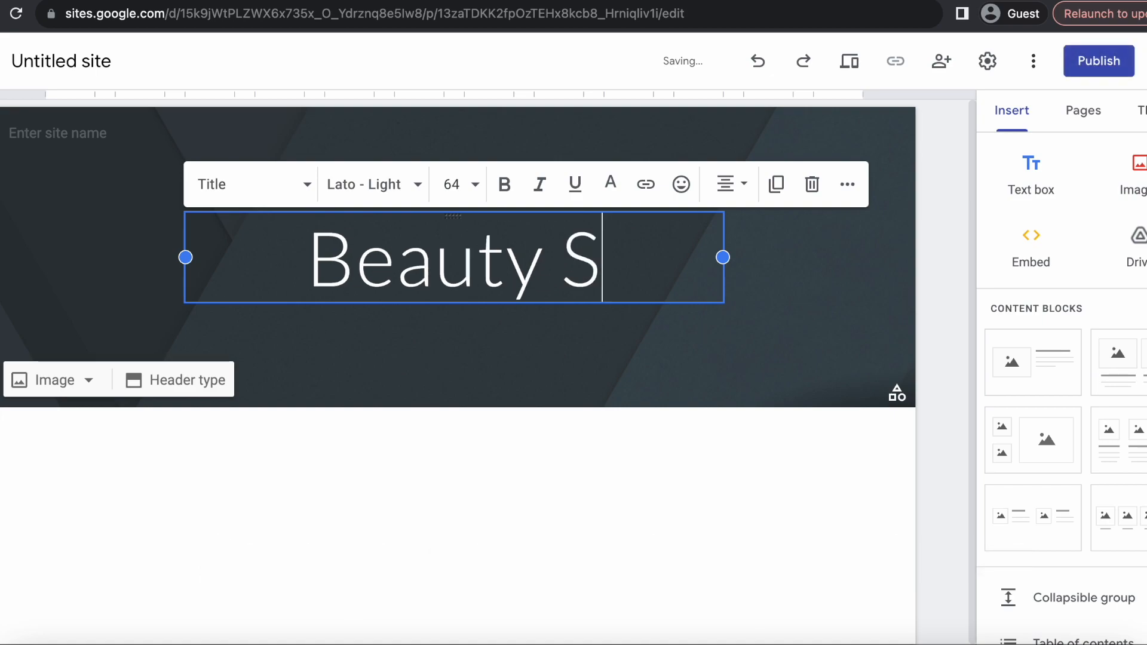
key(BackSpace)
text(Lounge)
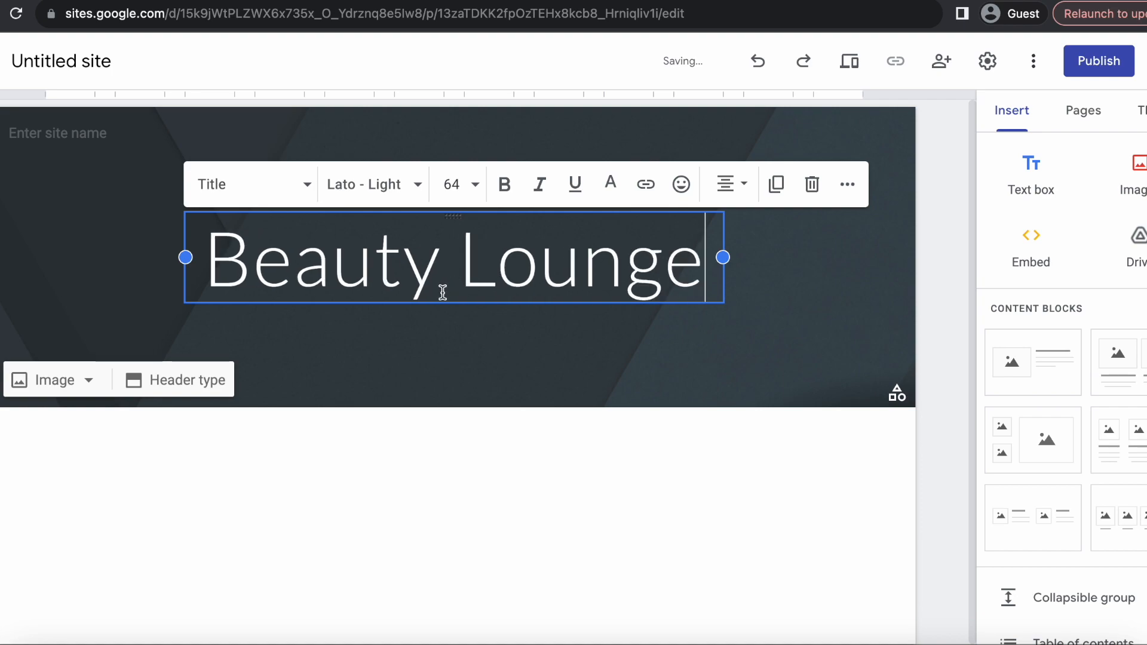
click(446, 379)
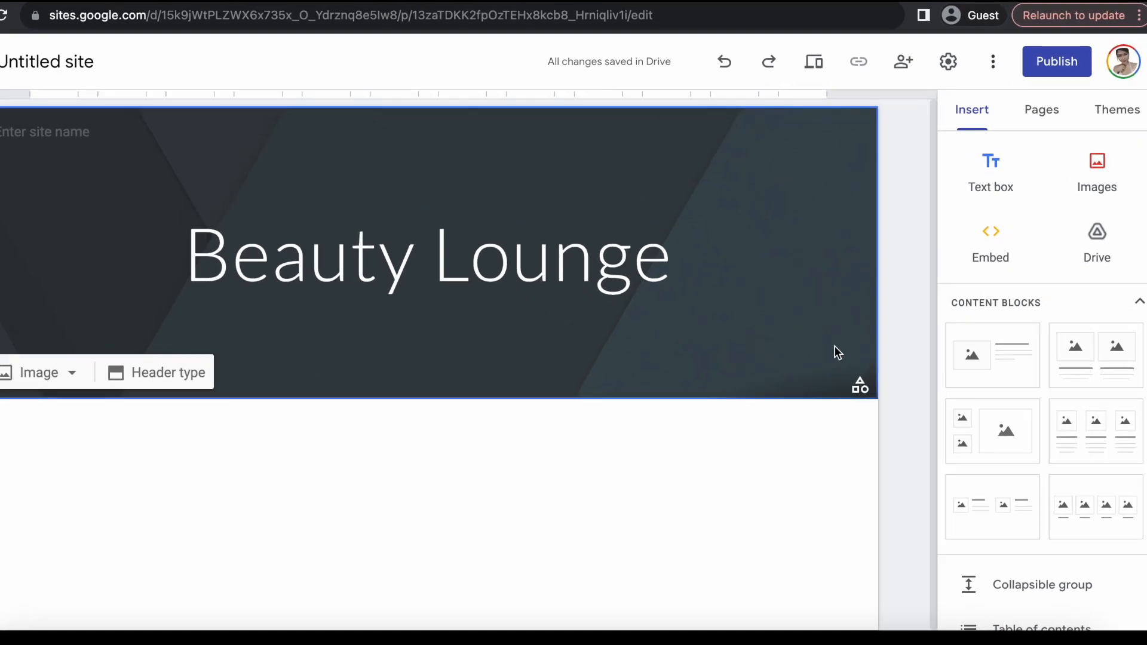
- Try the Aristotle theme on the site and switch back to the Simple theme
click(797, 380)
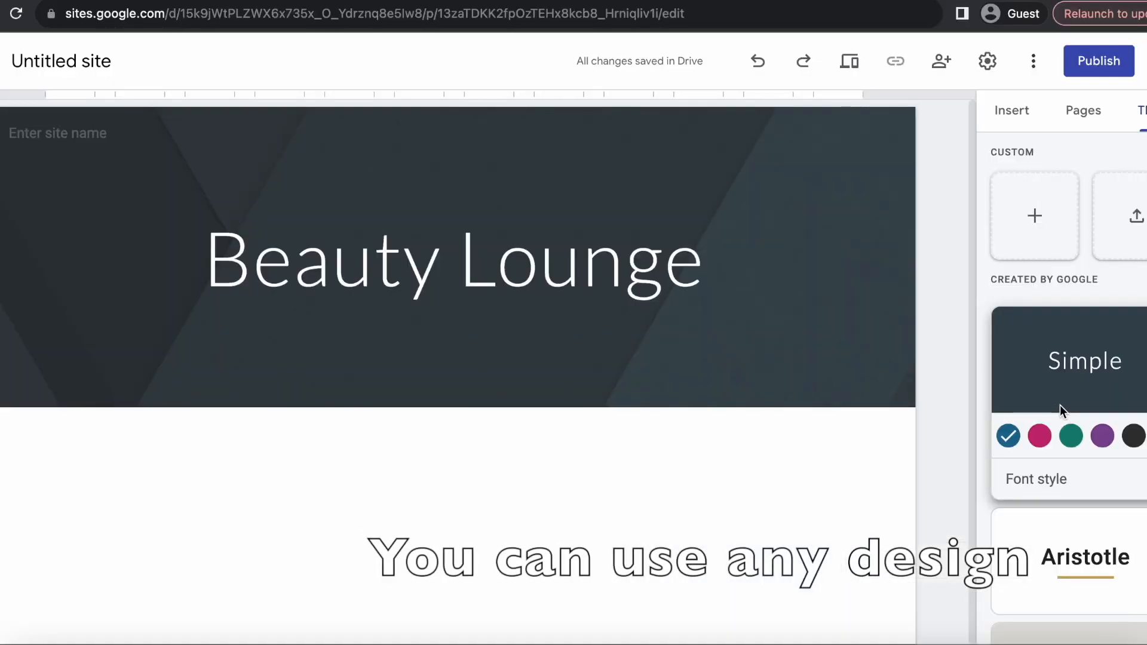
scroll(1059, 405, down, 5)
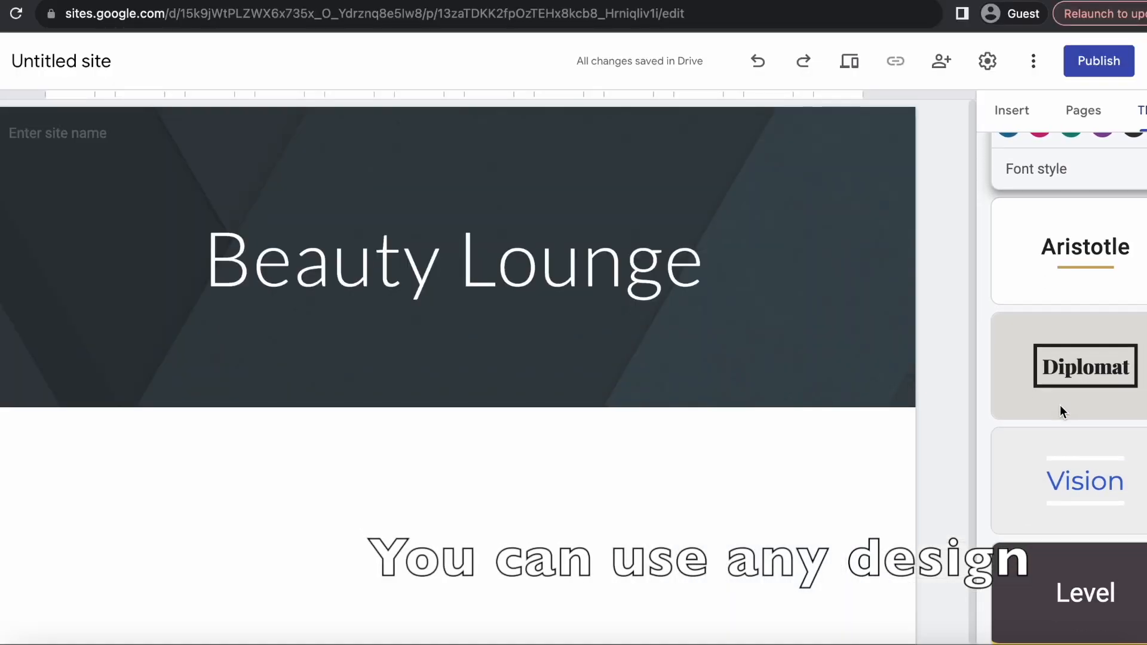
click(1043, 265)
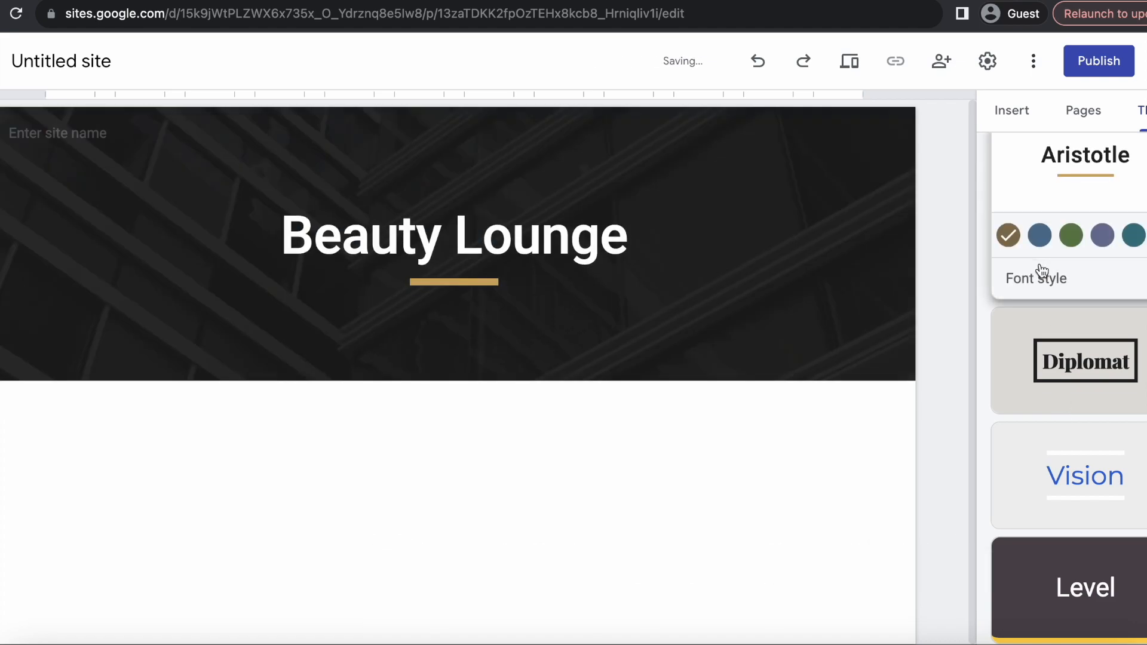
scroll(1028, 269, up, 4)
click(1025, 266)
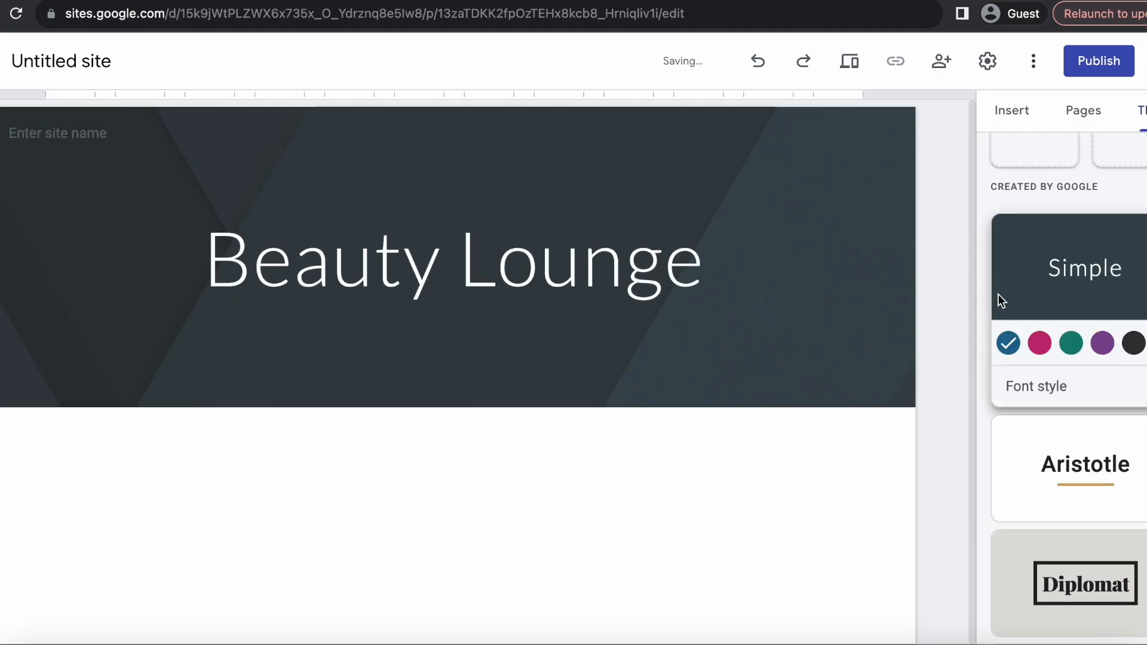
- Look over the available themes and apply the Aristotle theme to the site
scroll(1001, 317, down, 5)
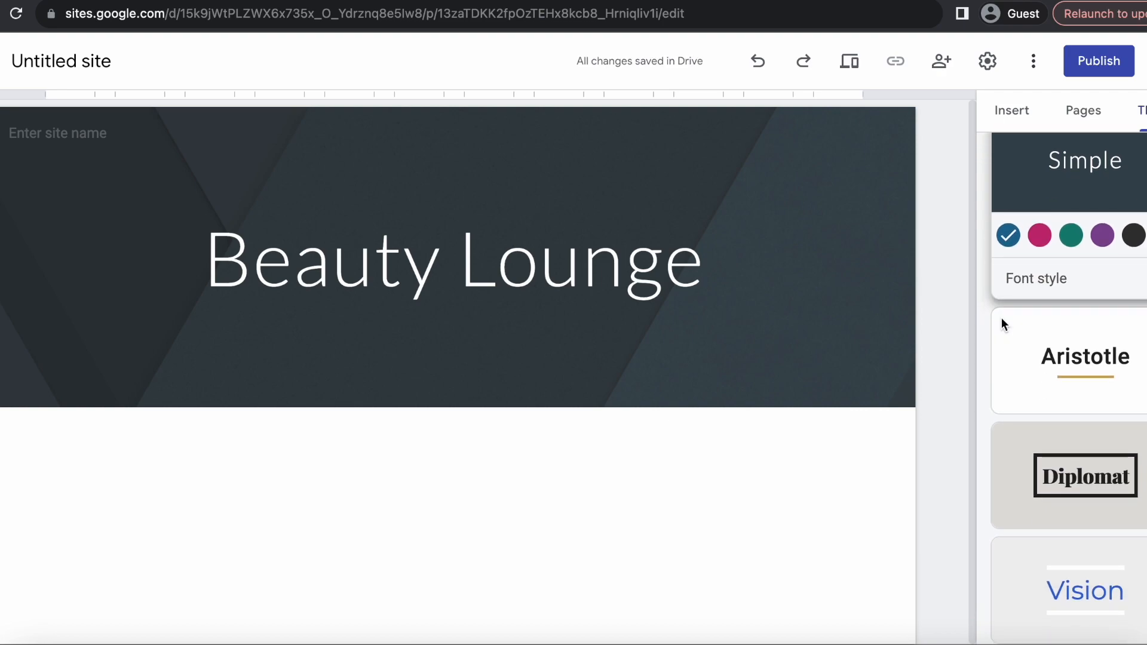
scroll(1001, 317, down, 2)
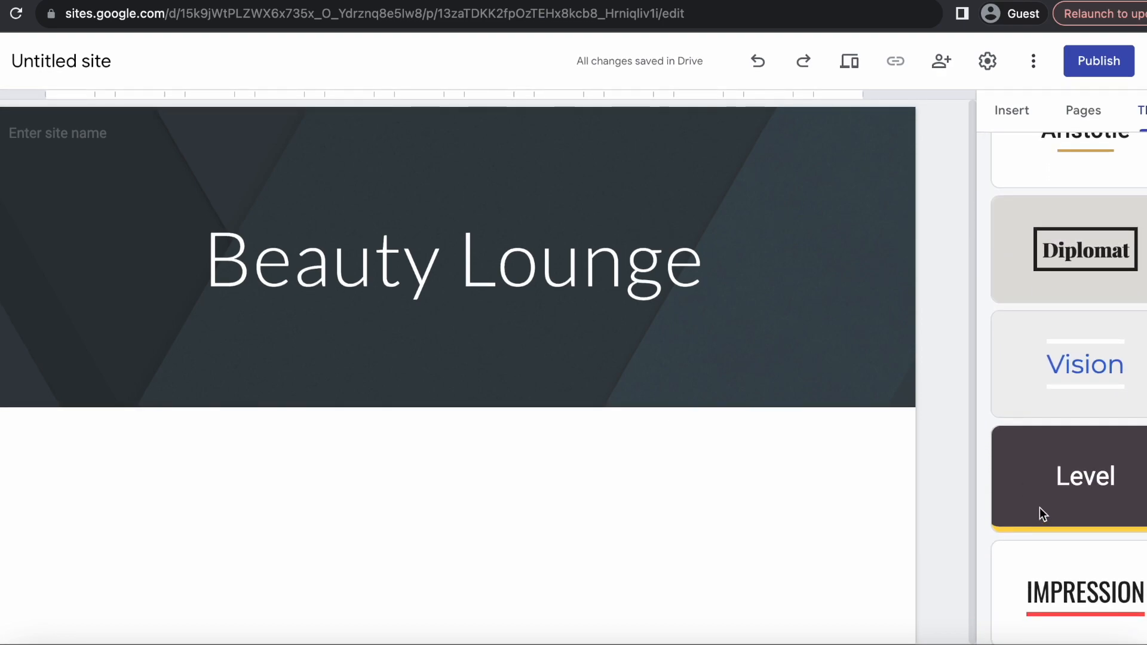
scroll(1024, 313, up, 5)
click(1031, 398)
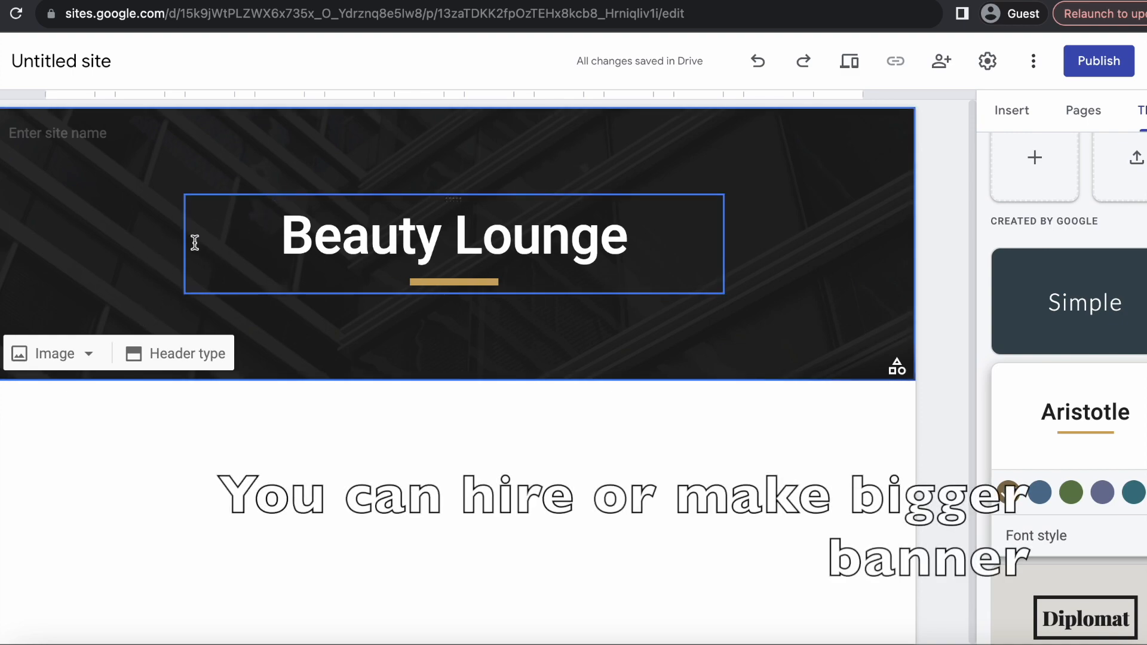
- Try the Large banner, Cover and Banner header types, and set the page header to Title only
click(172, 366)
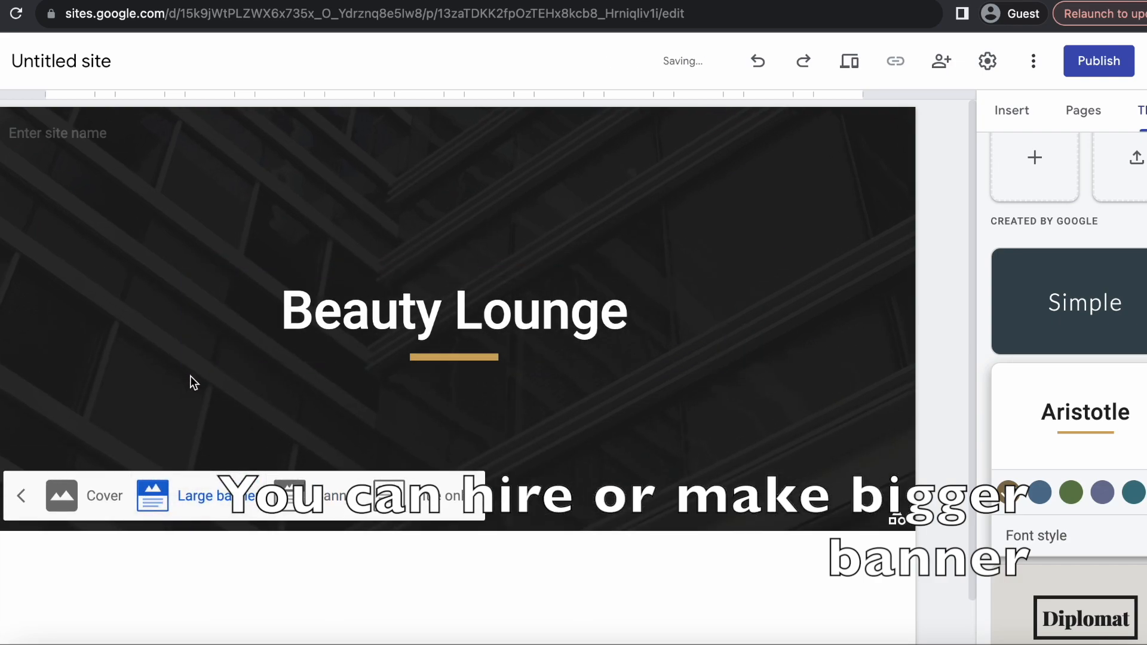
click(101, 495)
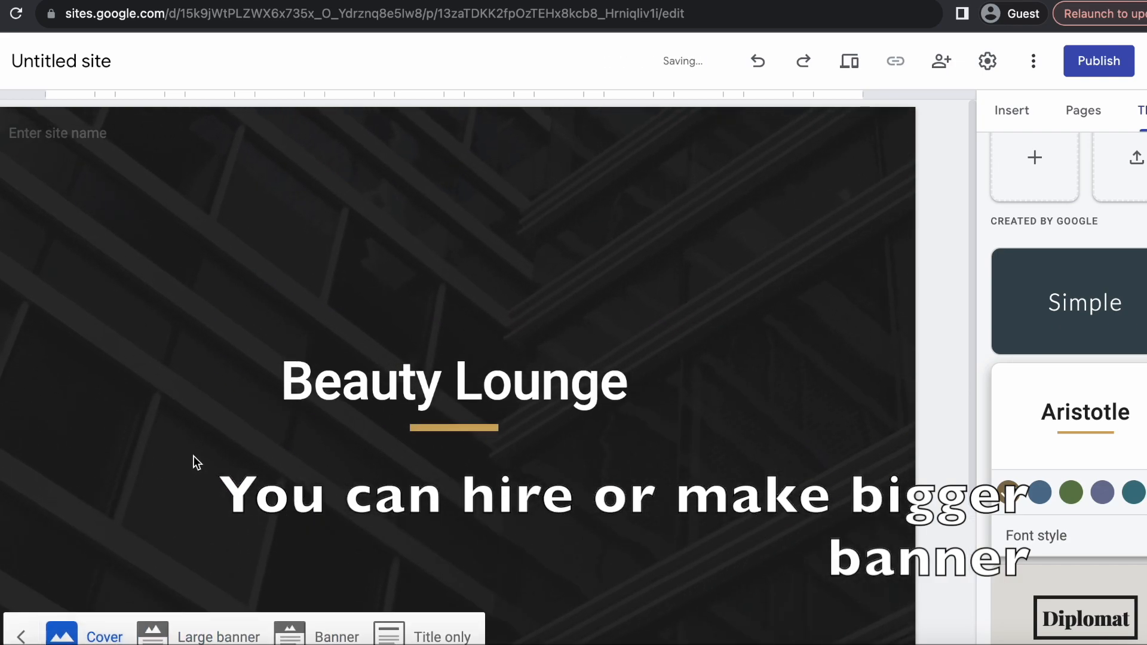
click(351, 538)
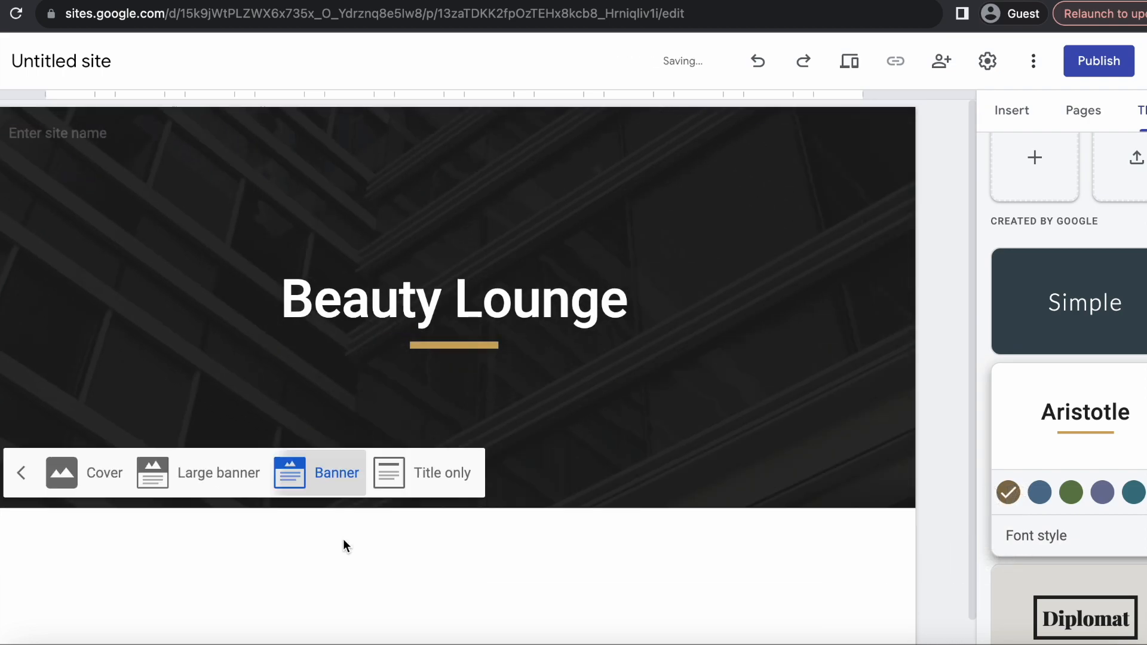
click(439, 346)
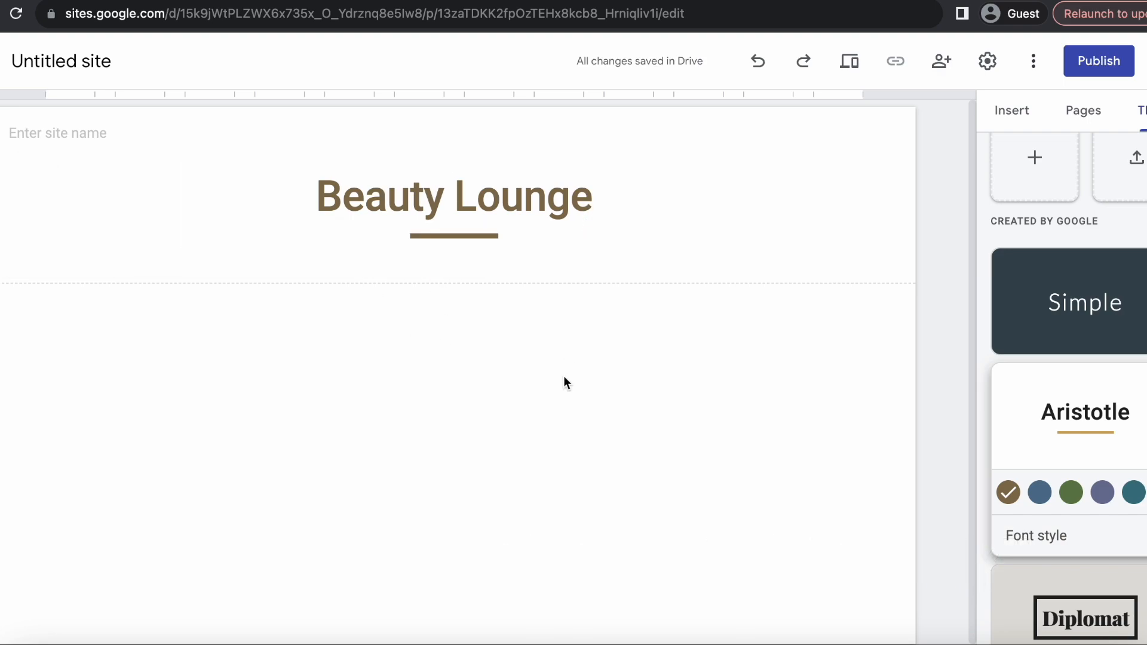
- Insert the content block with four captioned image placeholders below the Beauty Lounge title
scroll(1021, 269, up, 1)
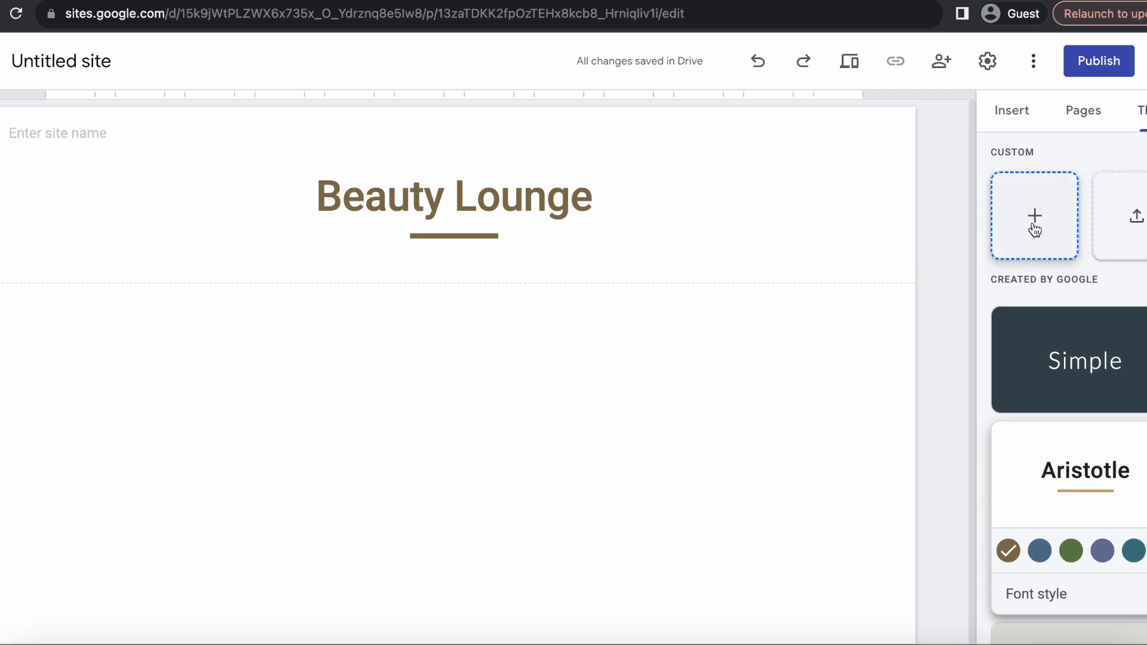
scroll(1037, 230, down, 1)
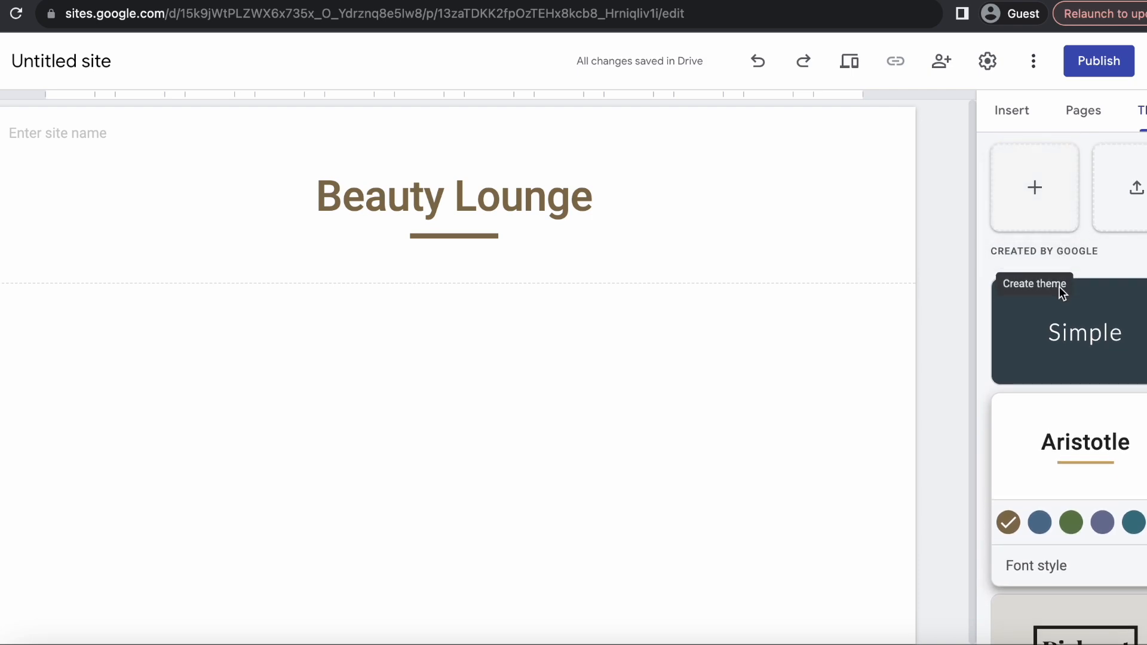
scroll(1063, 335, up, 1)
click(1016, 120)
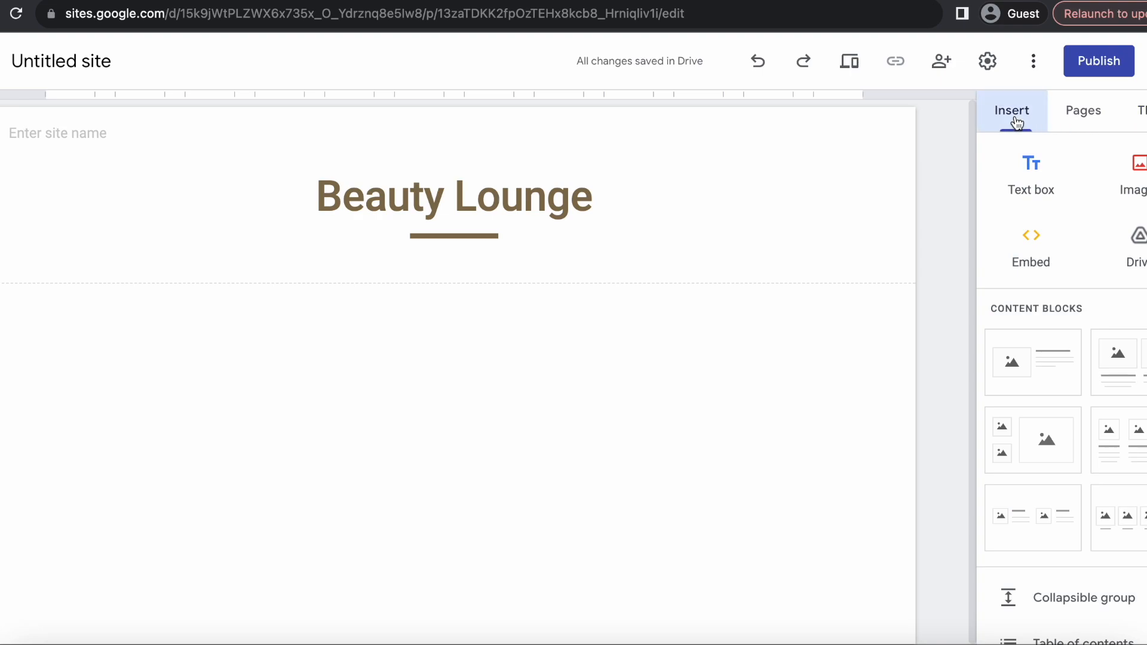
scroll(998, 328, down, 4)
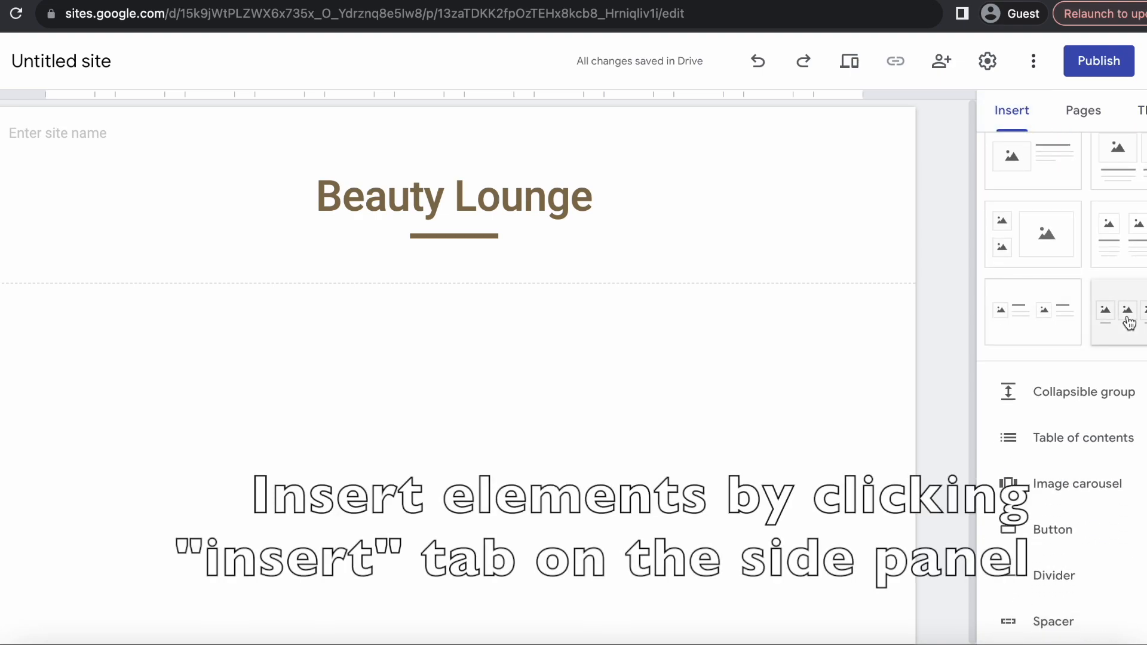
click(1129, 323)
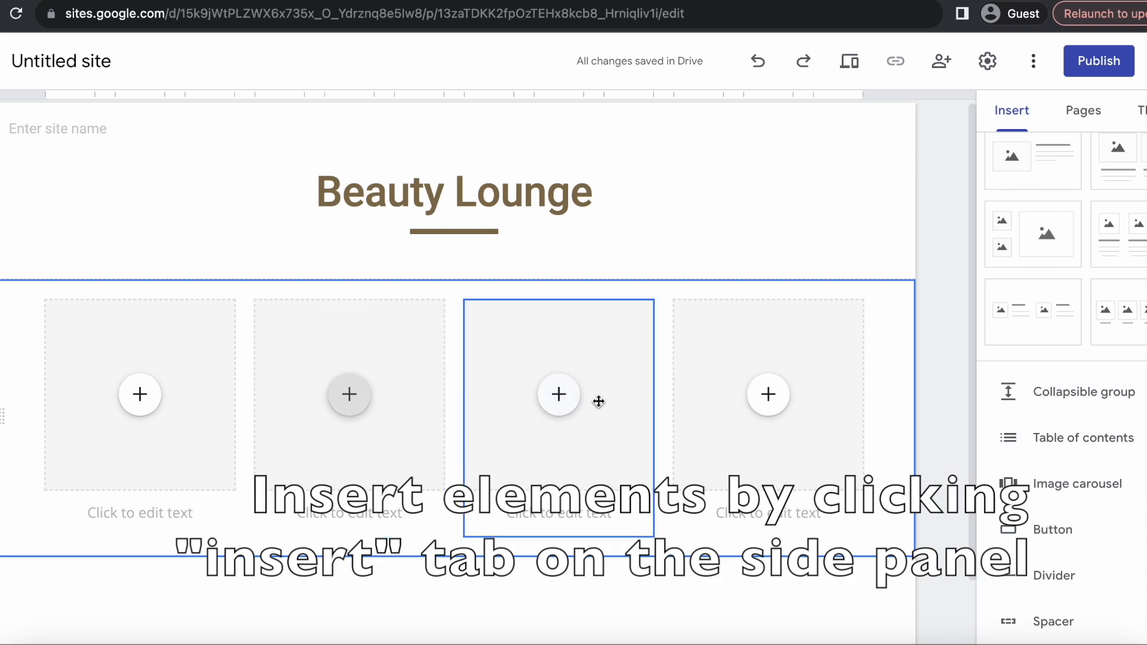
- Switch to the DBL sample site and examine how its services section lays out pictures, headings and descriptions
scroll(646, 446, down, 2)
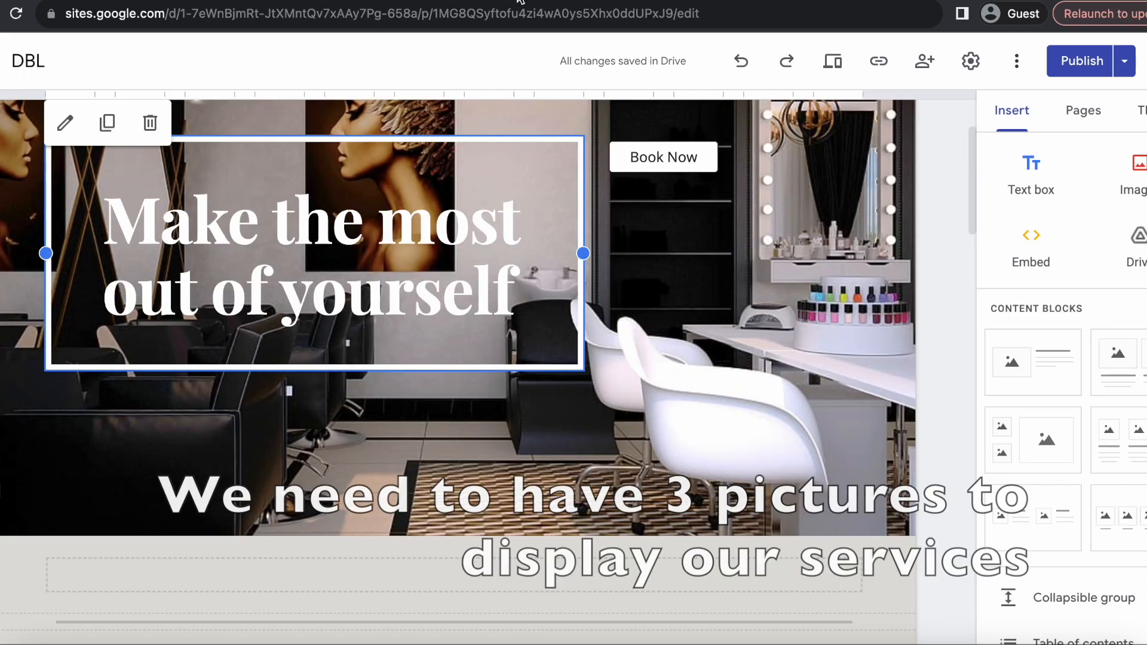
scroll(514, 393, down, 10)
scroll(515, 393, down, 5)
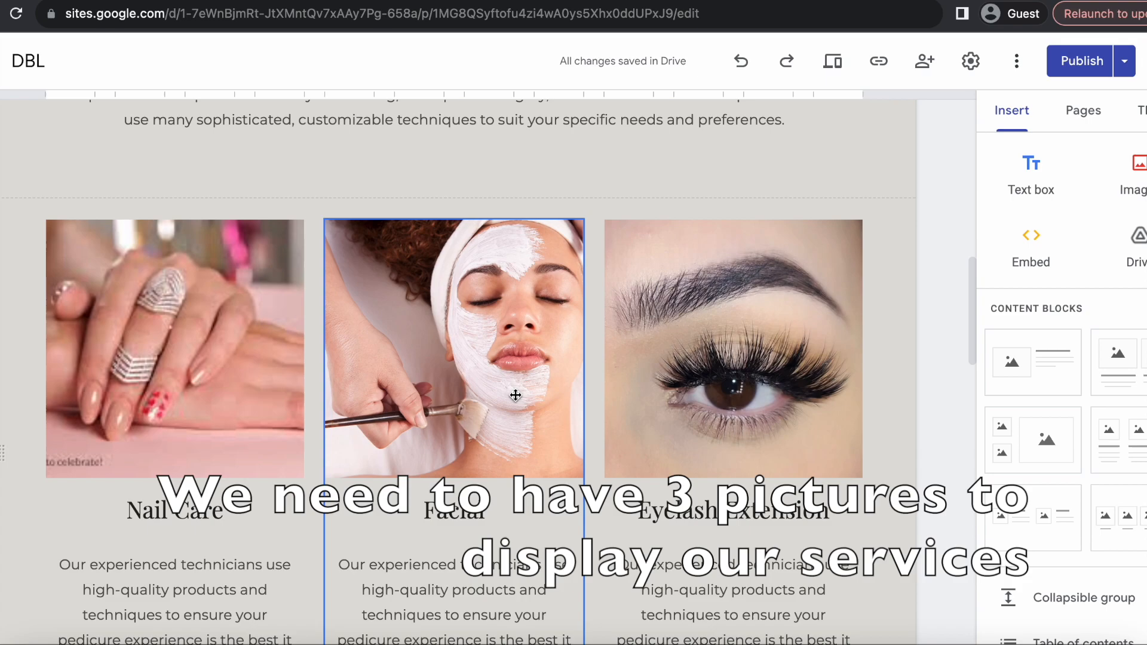
scroll(515, 393, down, 4)
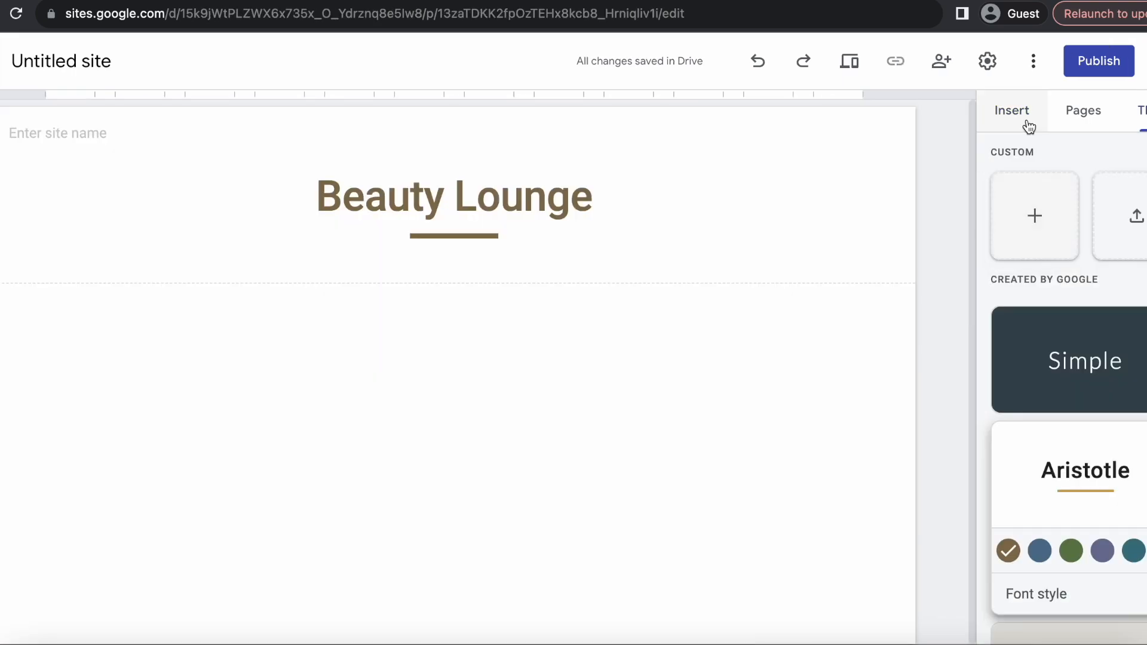
- Insert the content block with three image placeholders, each with a heading and text, below the Beauty Lounge title
click(1015, 120)
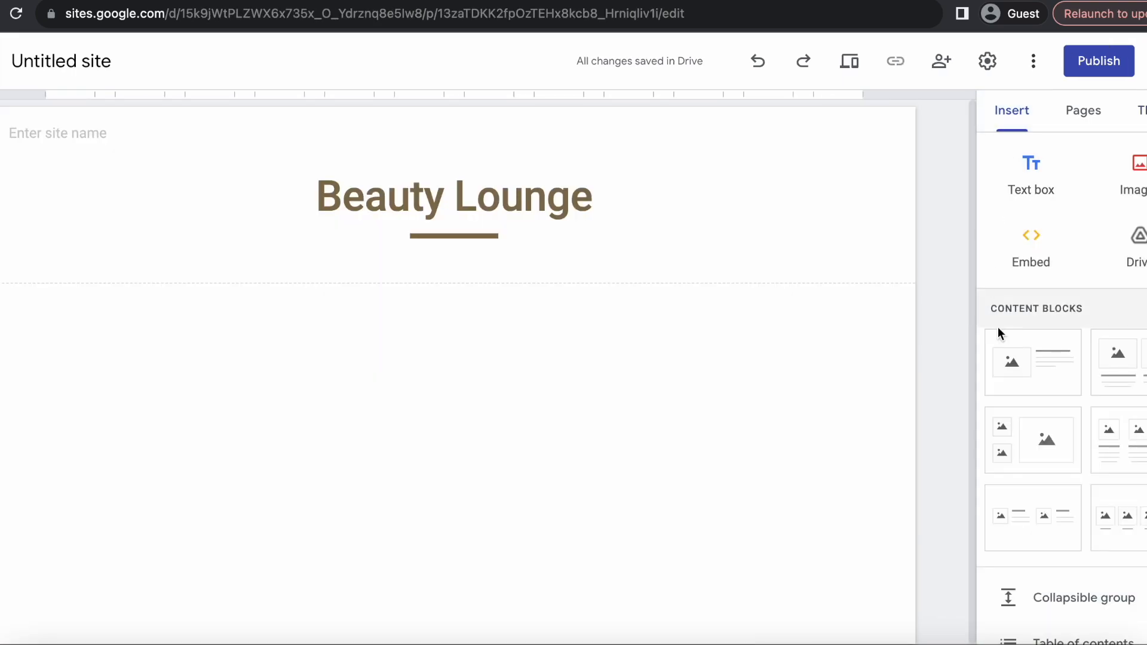
scroll(998, 332, down, 4)
scroll(1054, 386, down, 1)
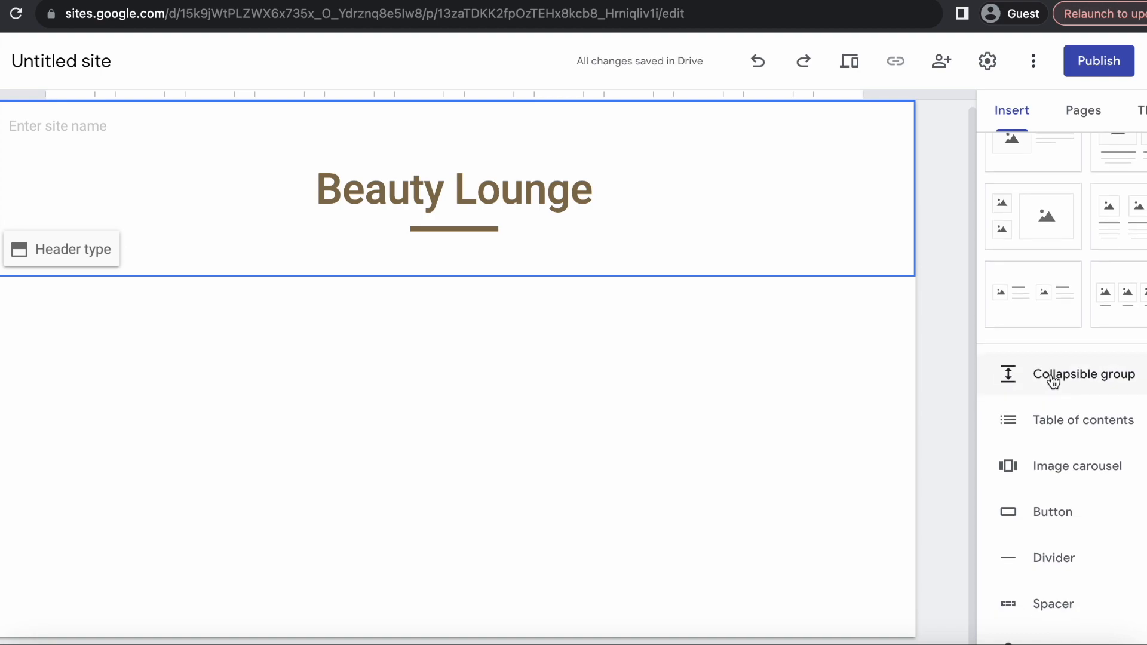
click(1124, 222)
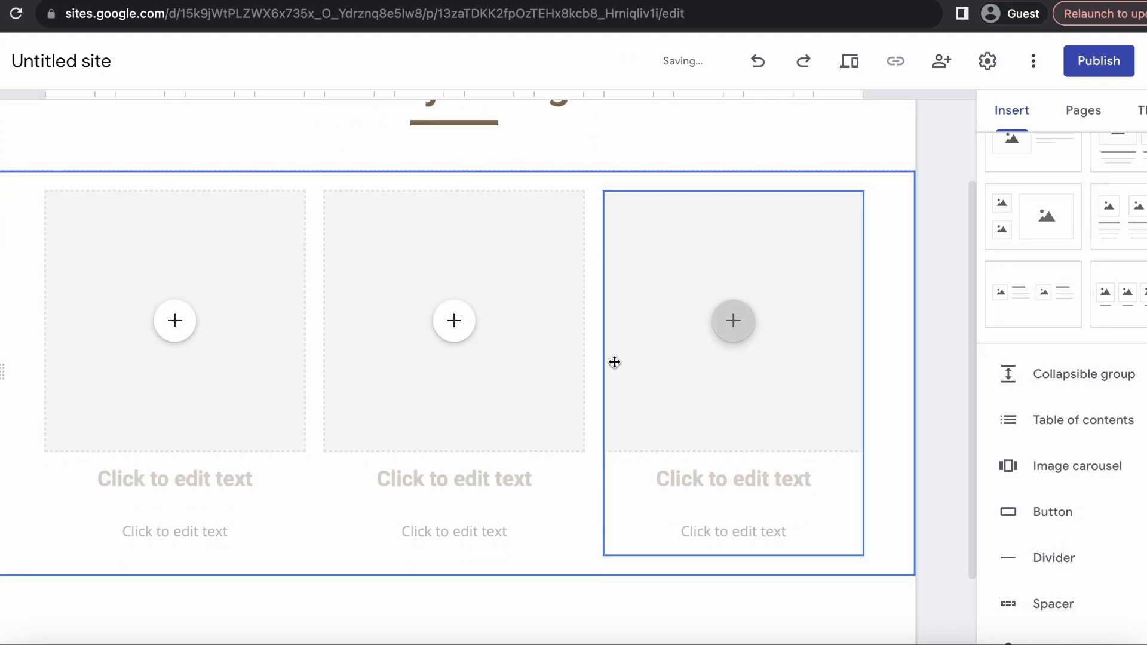
- Fill the first image placeholder with a facial massage photo found by searching Google Images for "facial"
click(174, 320)
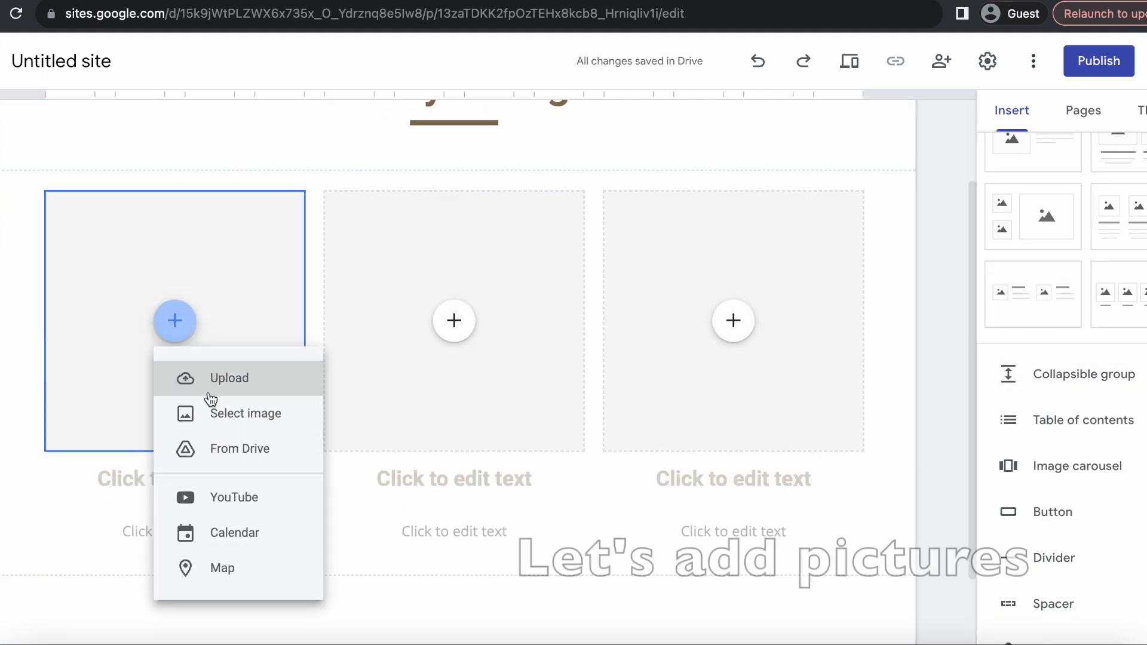
click(221, 414)
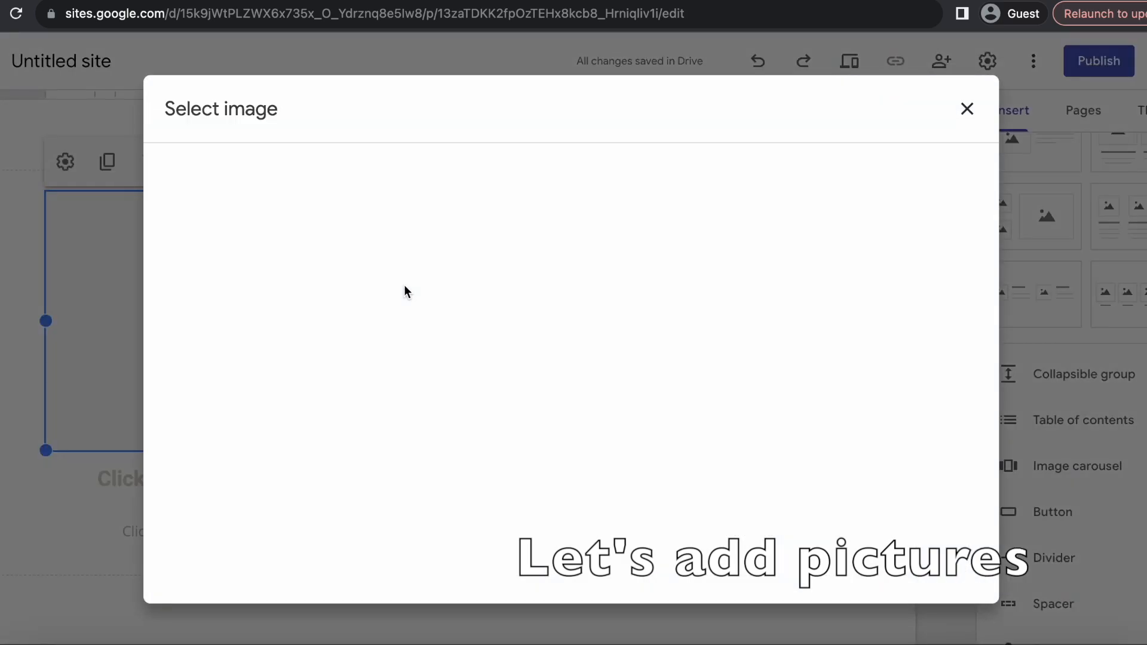
click(351, 171)
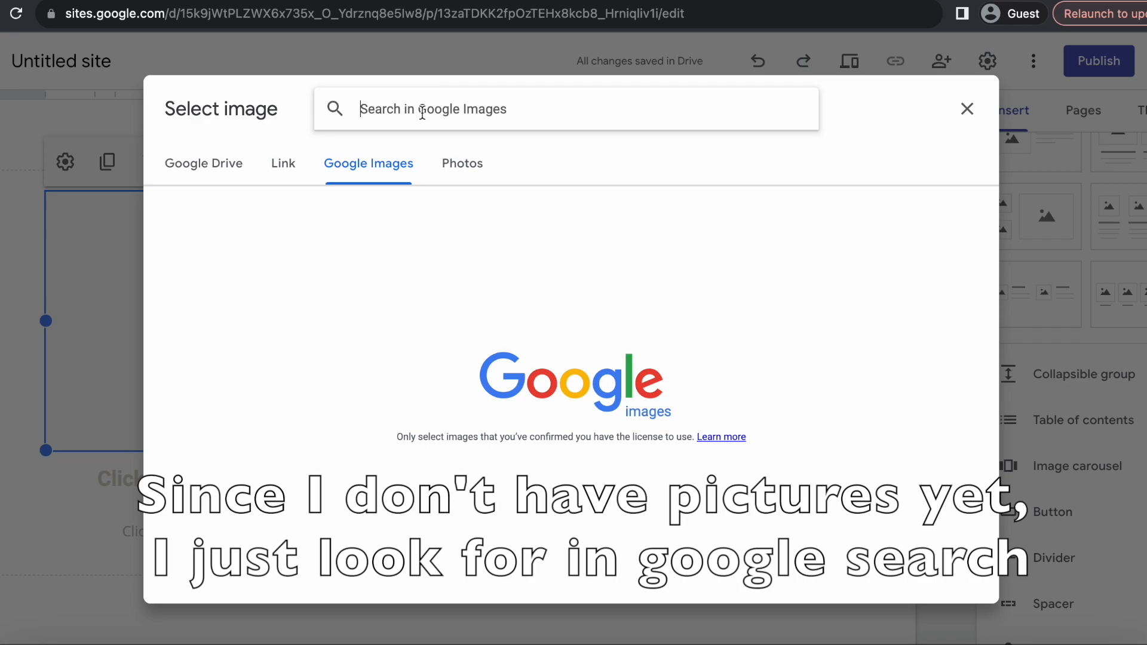
text(facial)
key(Return)
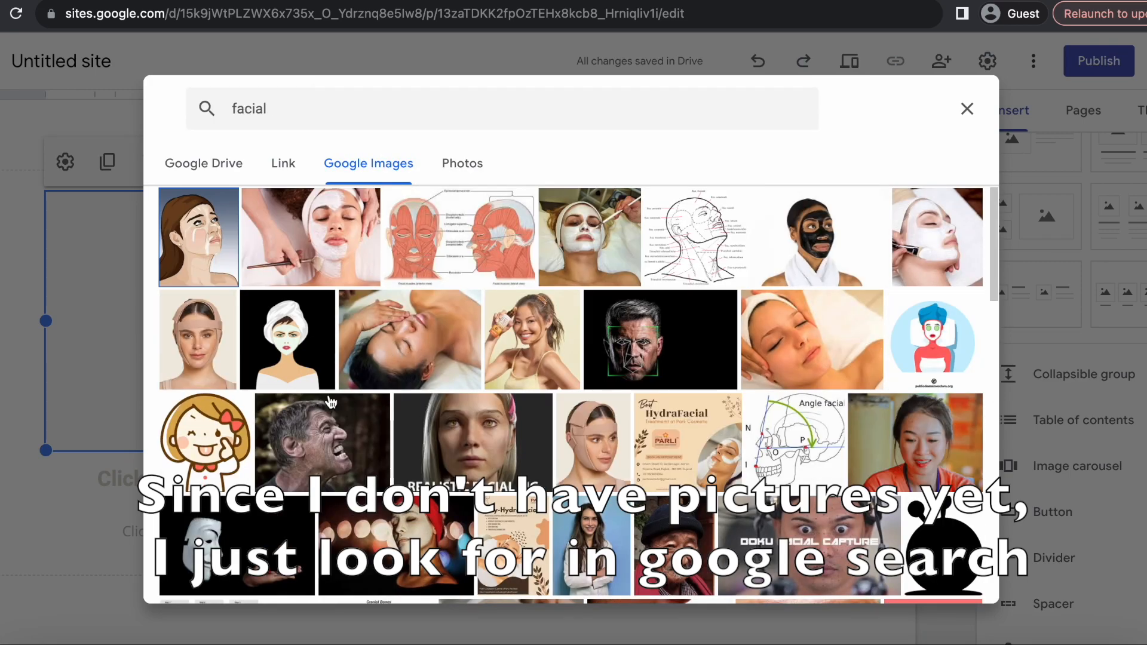
scroll(330, 402, down, 1)
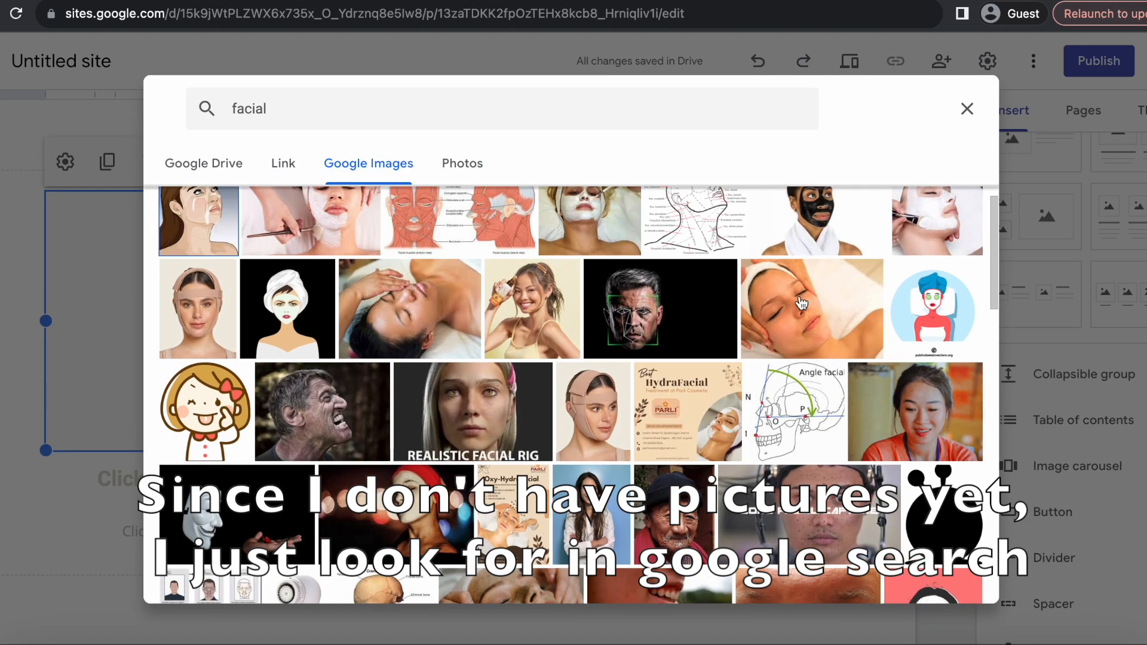
click(800, 305)
click(948, 577)
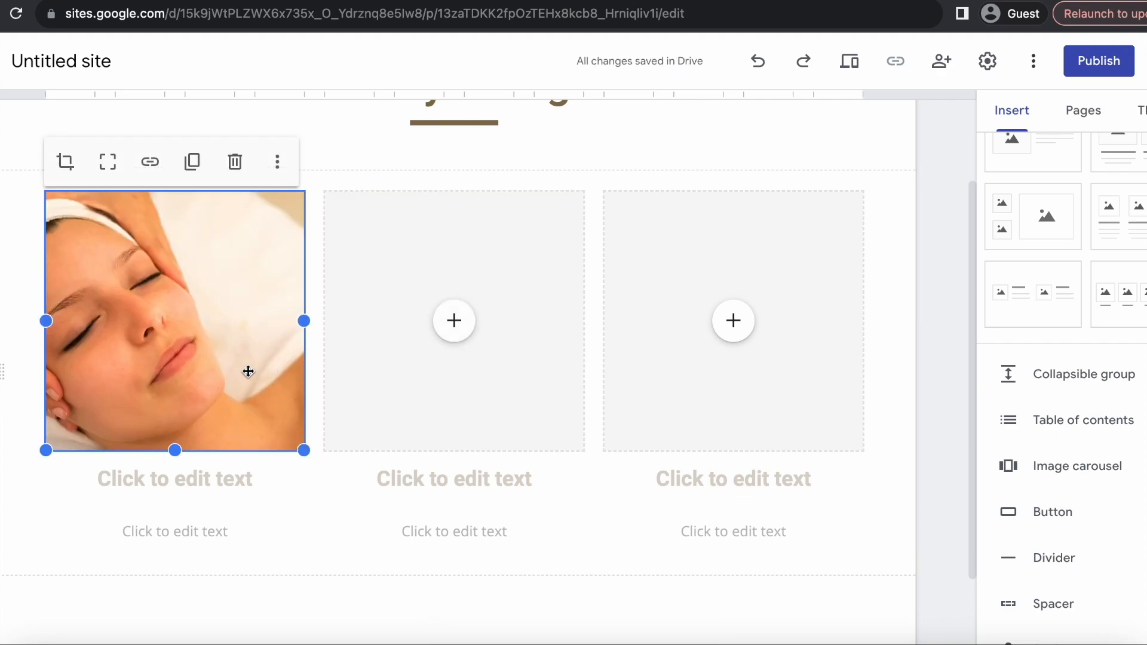
- Reposition the facial photo within its crop frame so the woman's whole face and the massaging hands show
double_click(248, 372)
drag(205, 333, 249, 333)
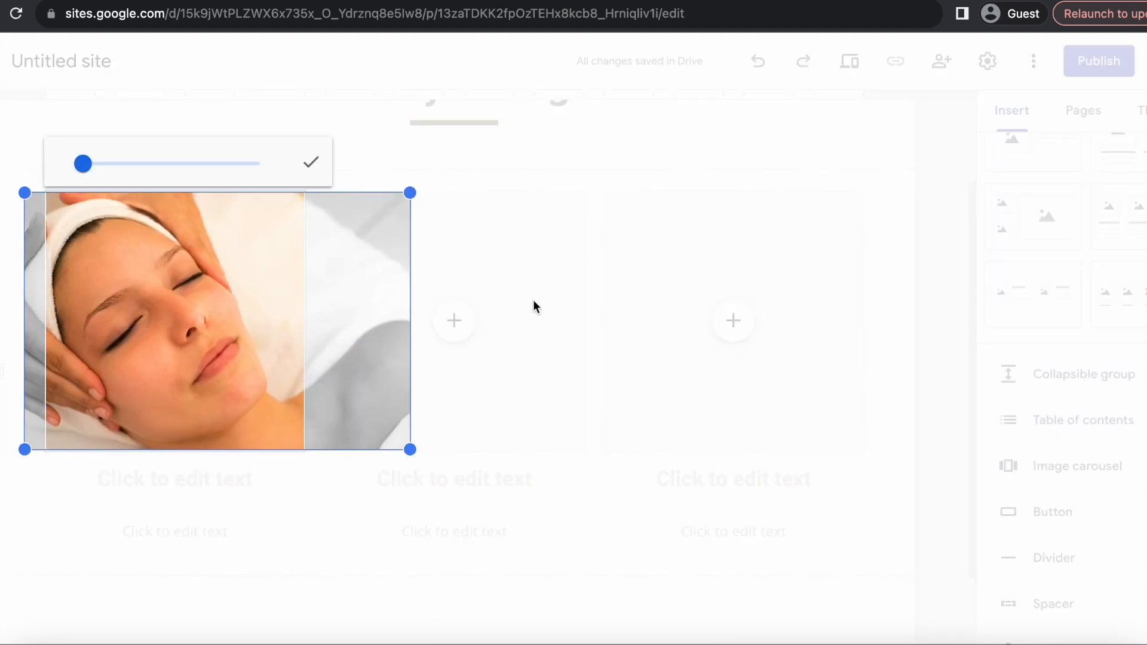
click(310, 162)
- Fill the middle image placeholder with a close-up of nails being painted, searching Google Images for "nail art designs"
click(459, 327)
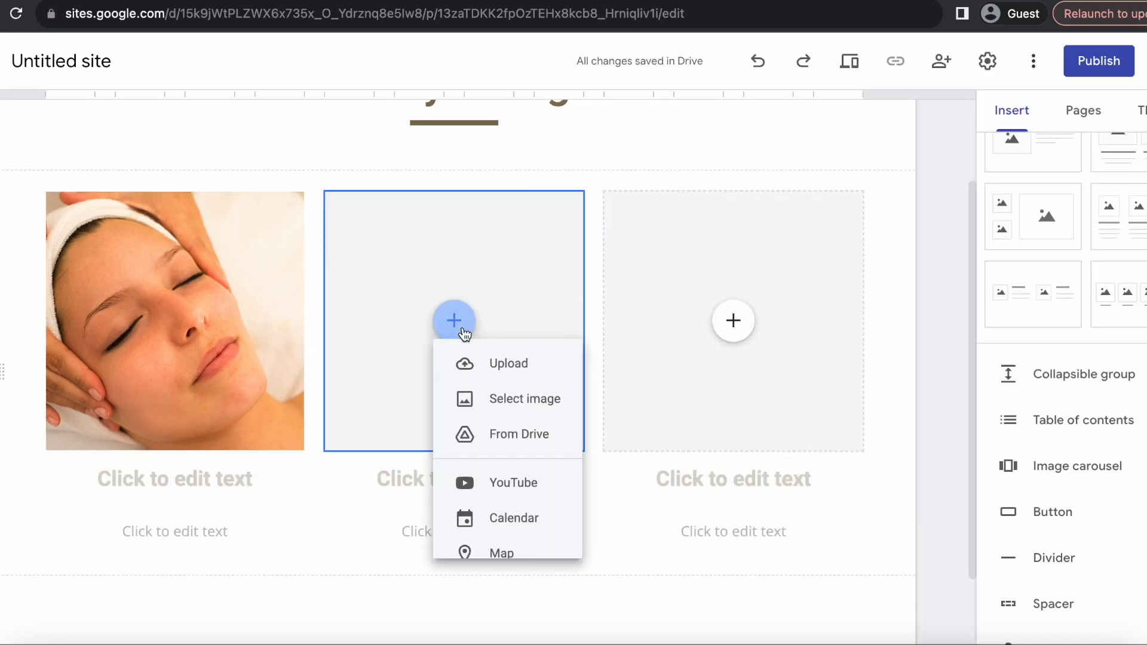
click(492, 413)
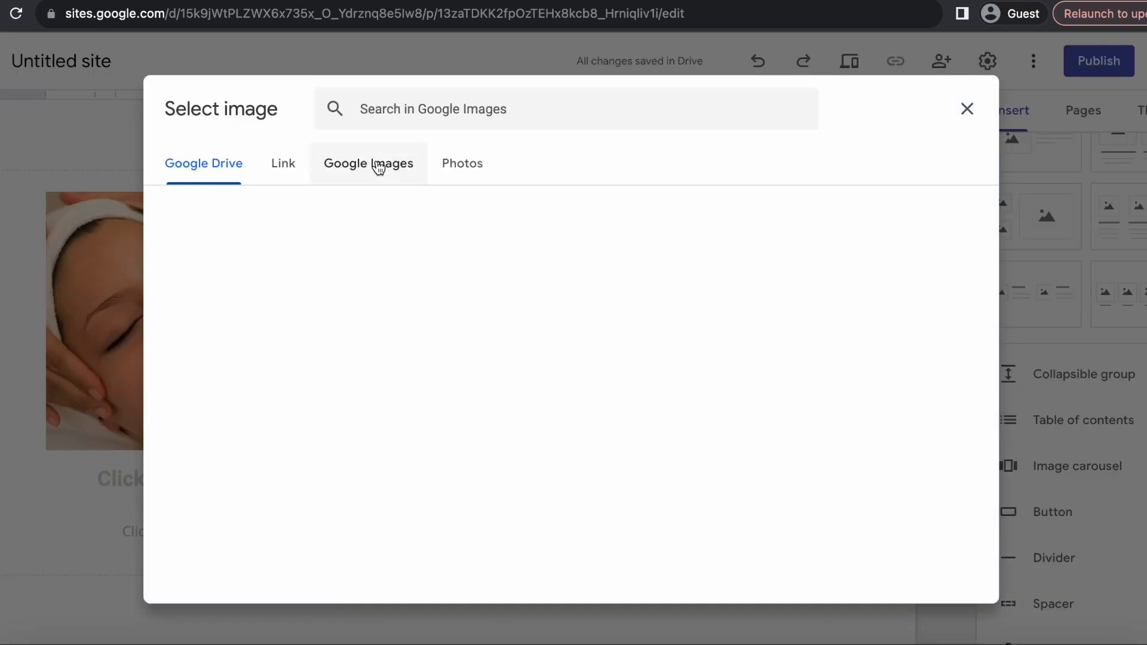
click(379, 168)
text(nail)
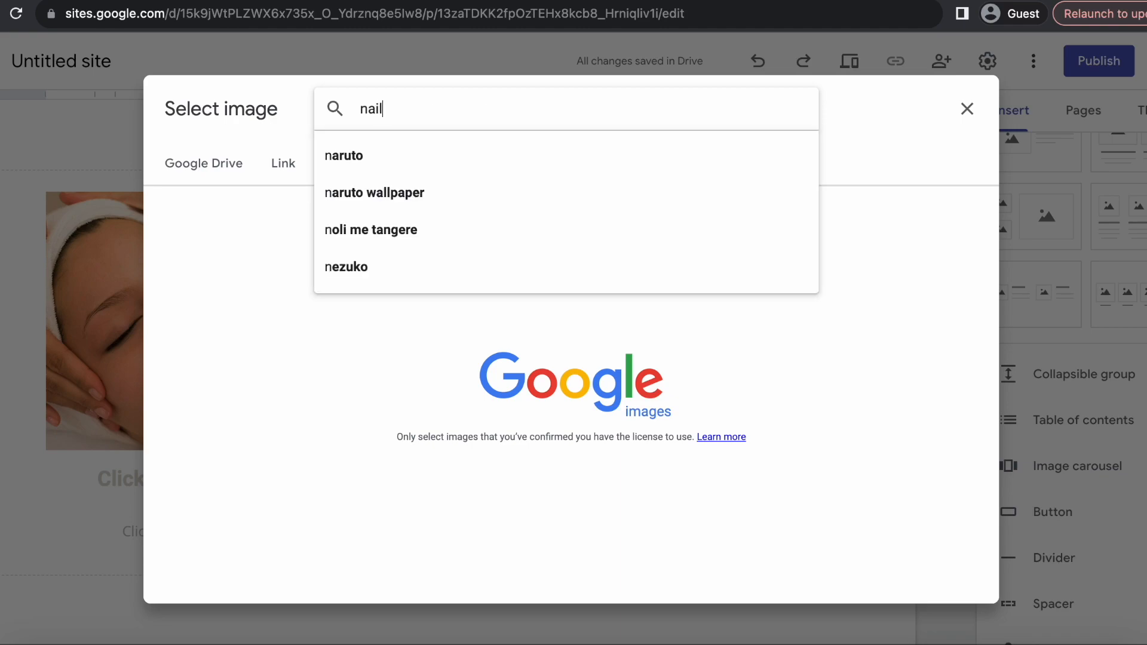
click(392, 230)
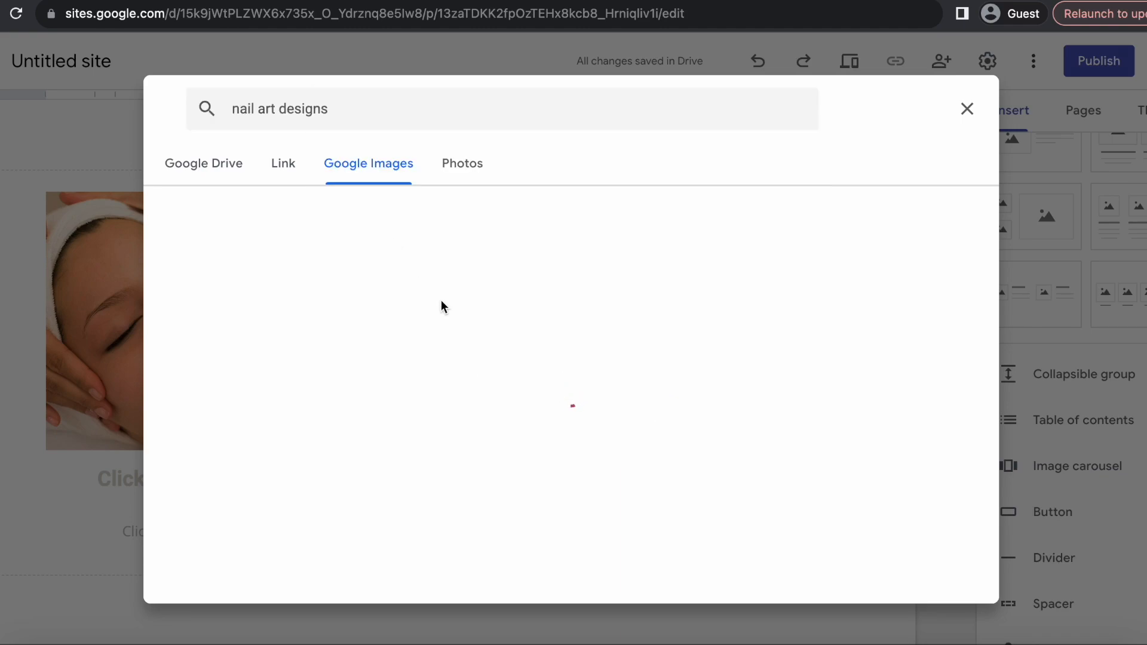
scroll(559, 426, down, 3)
scroll(560, 425, down, 4)
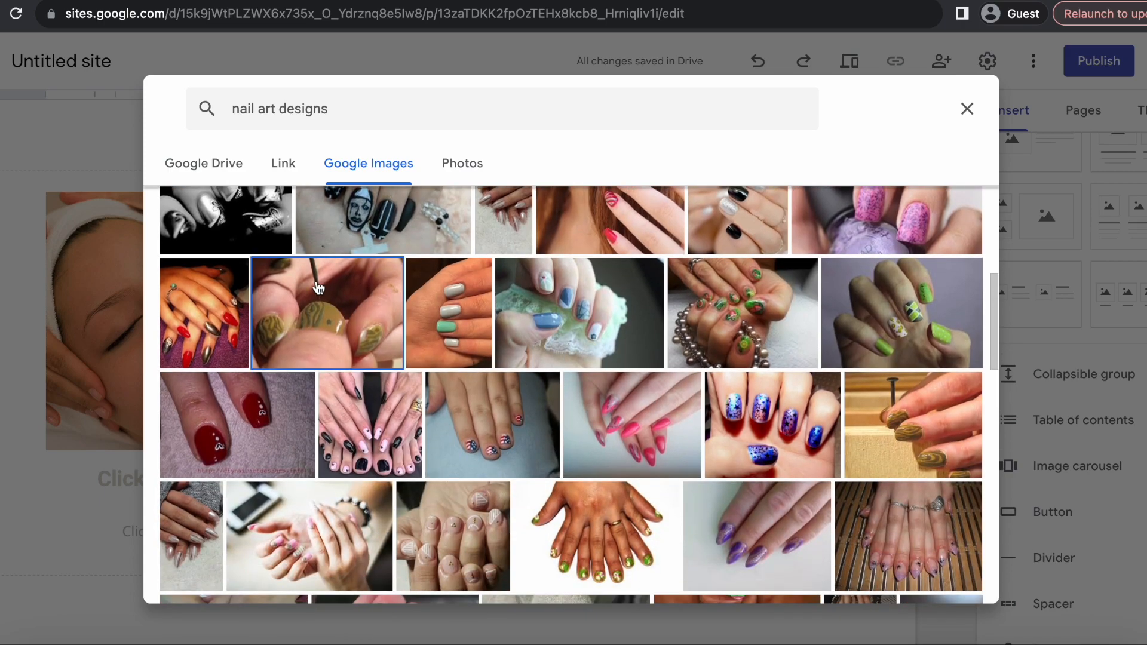
click(319, 289)
click(932, 578)
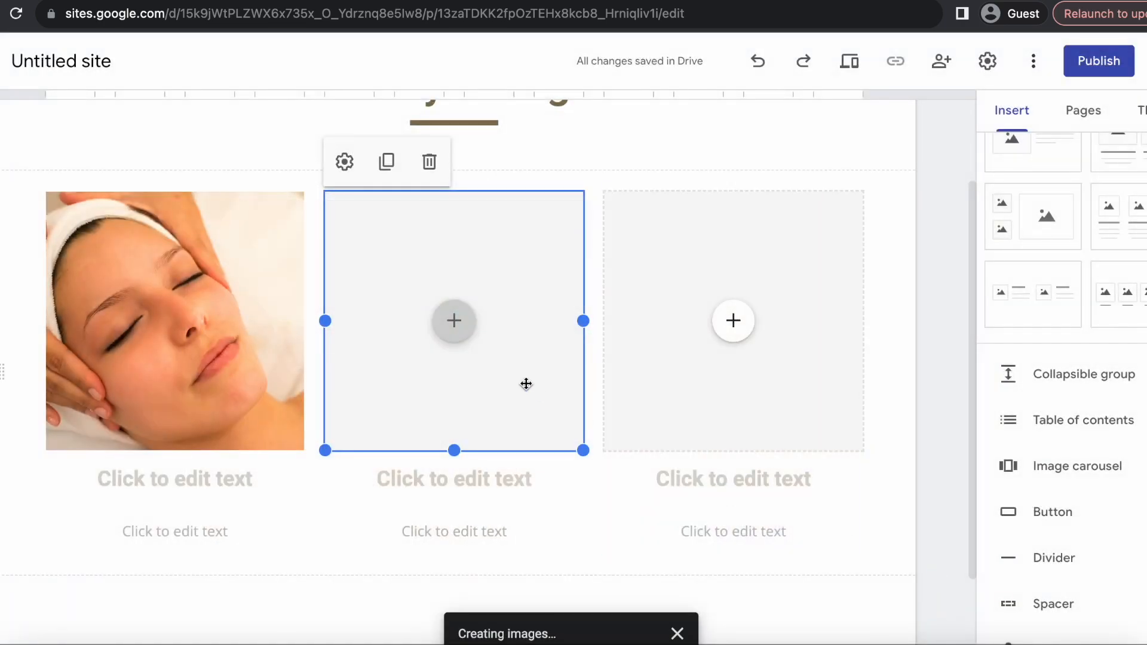
- Shift the nail photo within its crop frame to show more of its left side
double_click(512, 310)
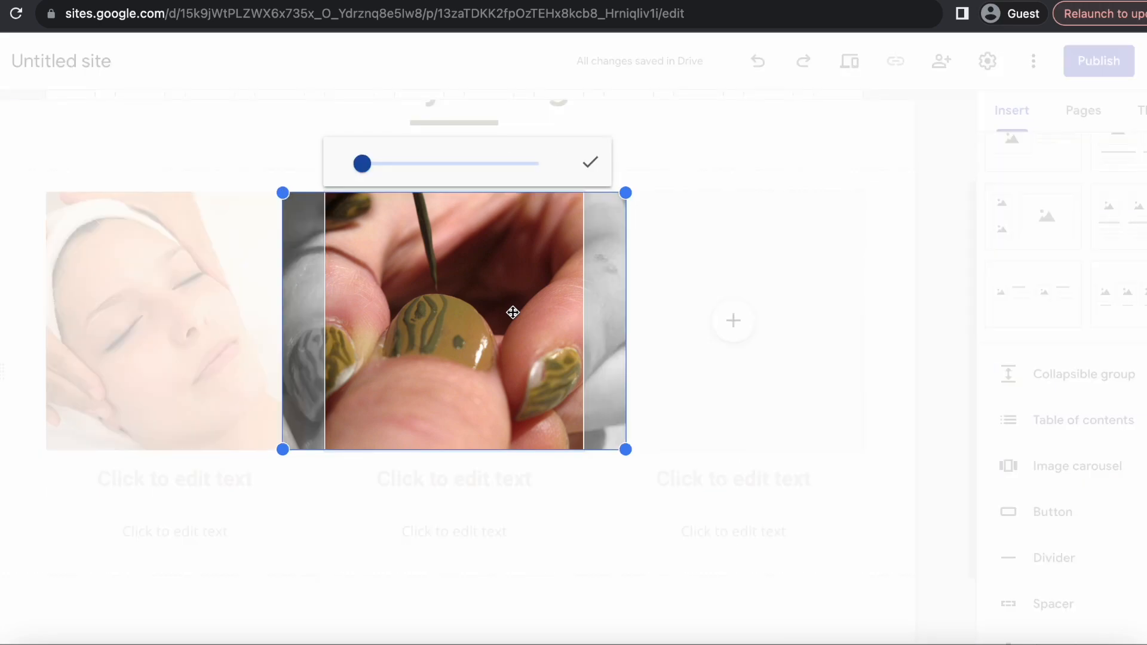
drag(512, 310, 568, 324)
click(903, 302)
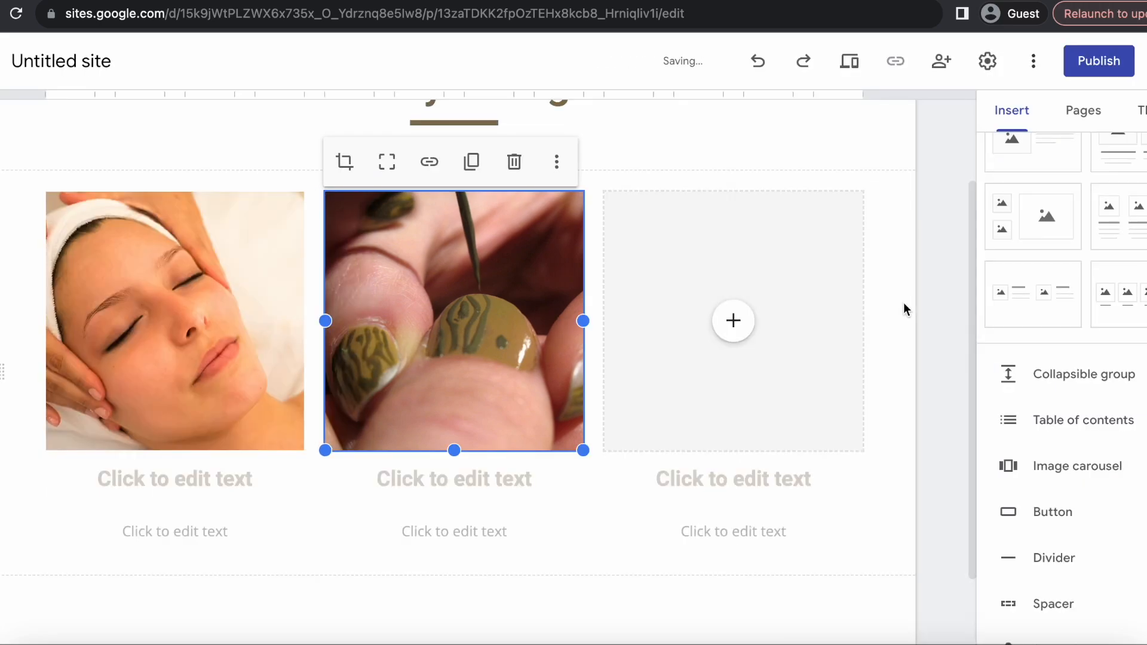
- Search Google Images for "makeup" and "eyelash extension styles", and fill the third placeholder with the photo of a reclining blonde woman
click(734, 324)
click(736, 409)
click(393, 164)
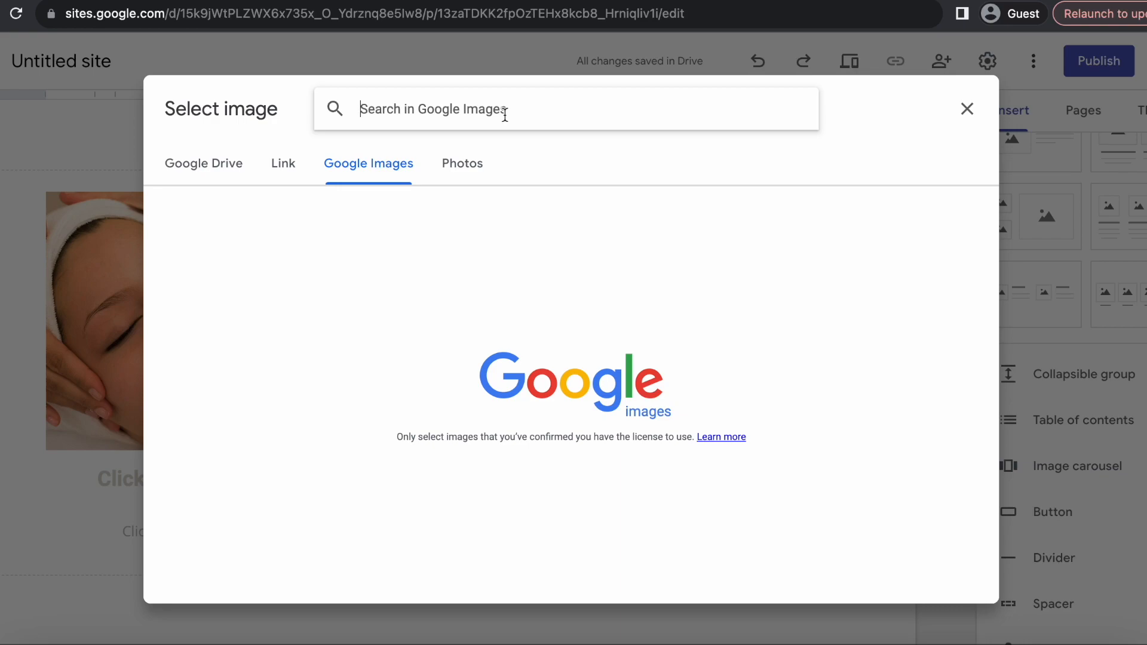
text(makeup)
key(Return)
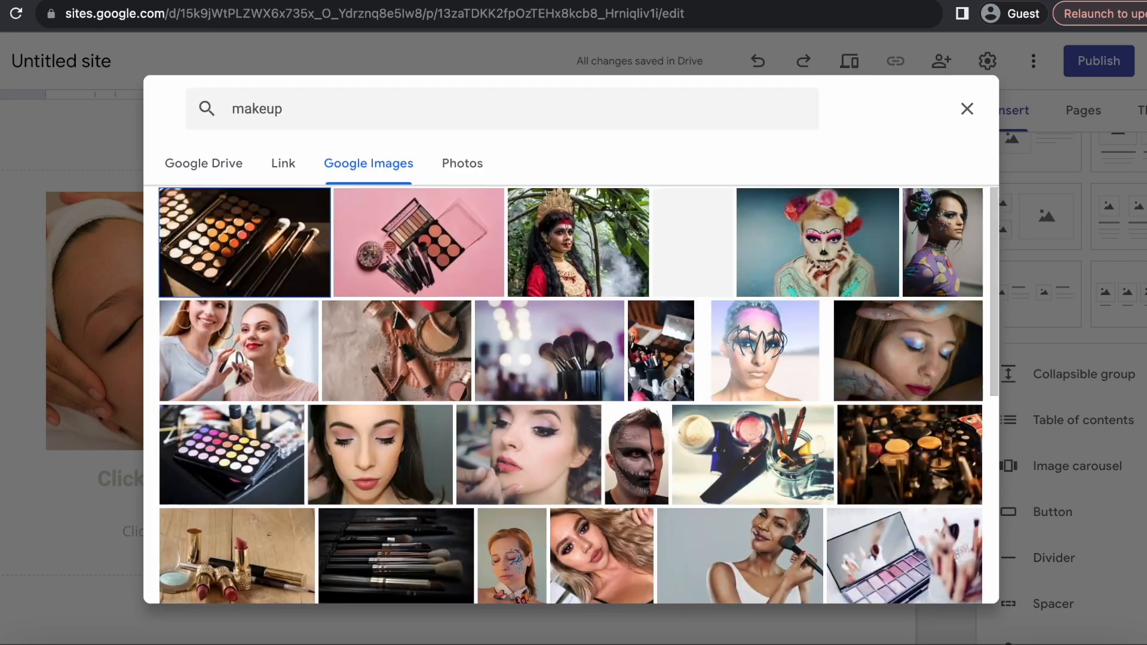
scroll(510, 338, down, 4)
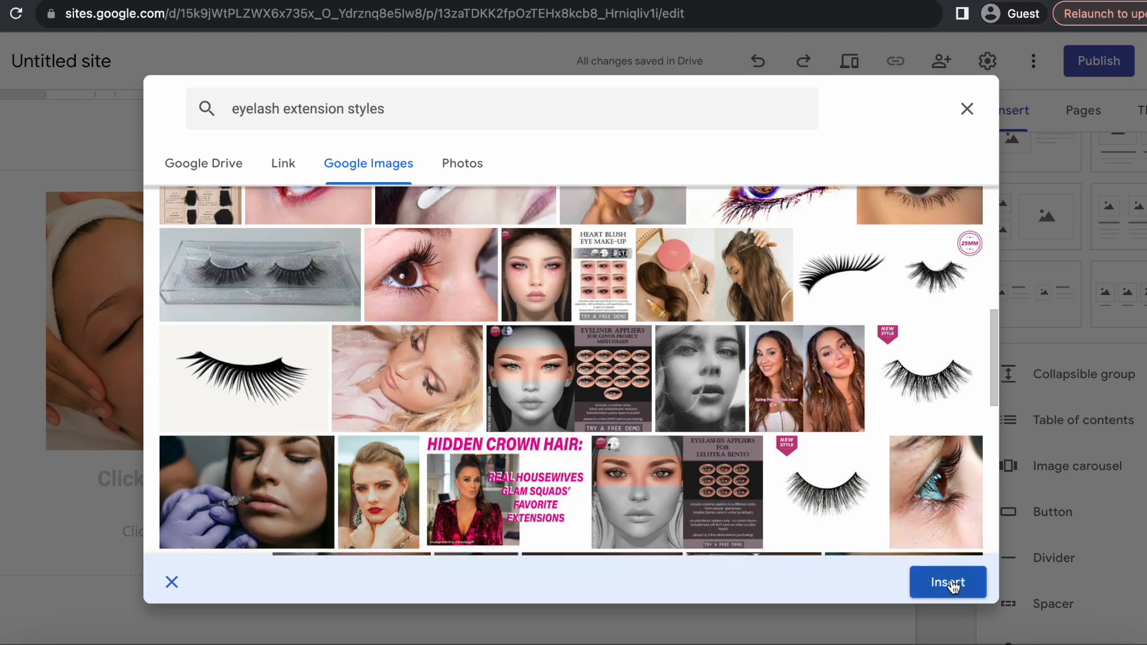
click(947, 584)
- Enlarge the eyelash photo within its crop frame so the woman's face fills the picture
double_click(739, 380)
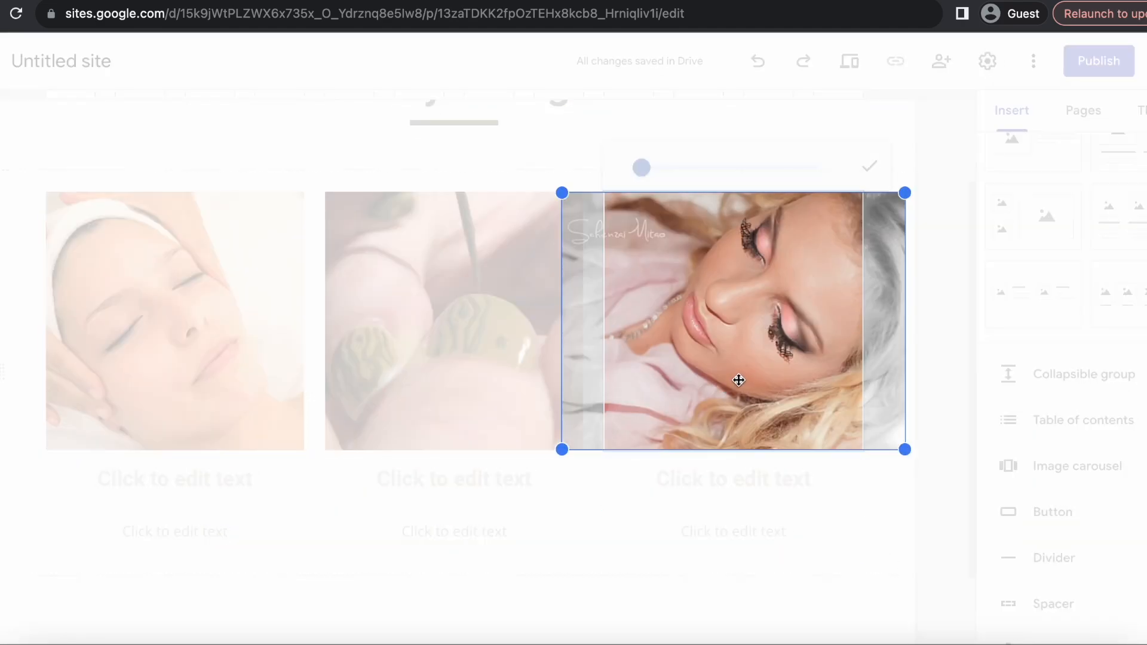
drag(561, 450, 484, 508)
click(950, 273)
- Copy the Nail Care description from the DBL sample site and paste it as the text under the facial picture
scroll(660, 420, up, 1)
scroll(633, 482, down, 2)
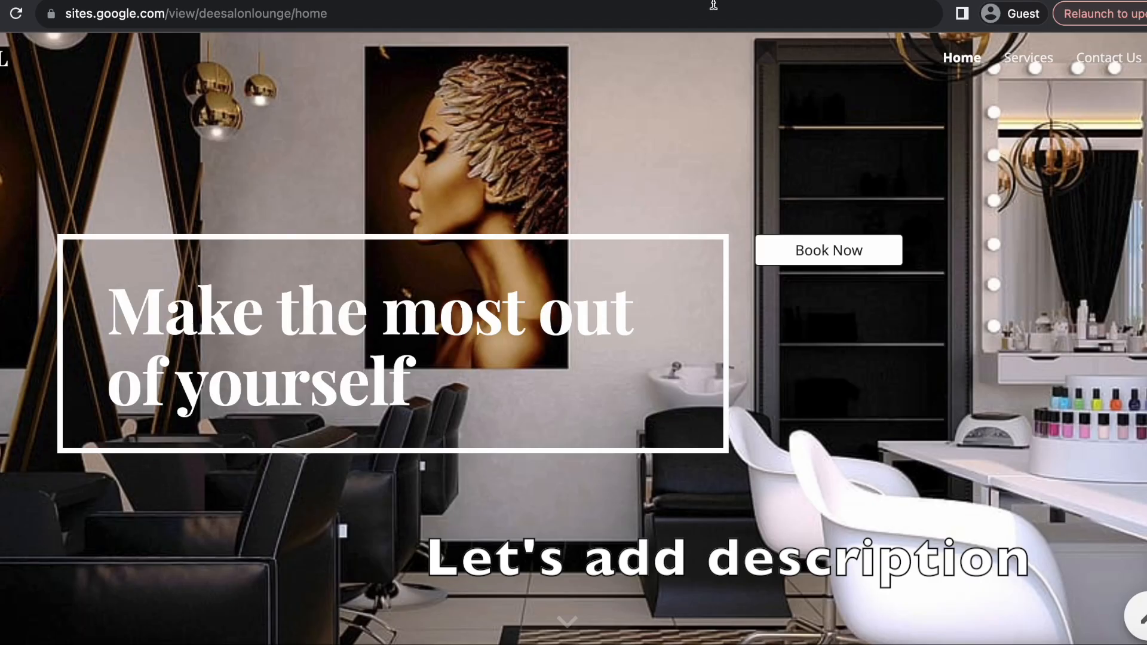
scroll(514, 300, down, 10)
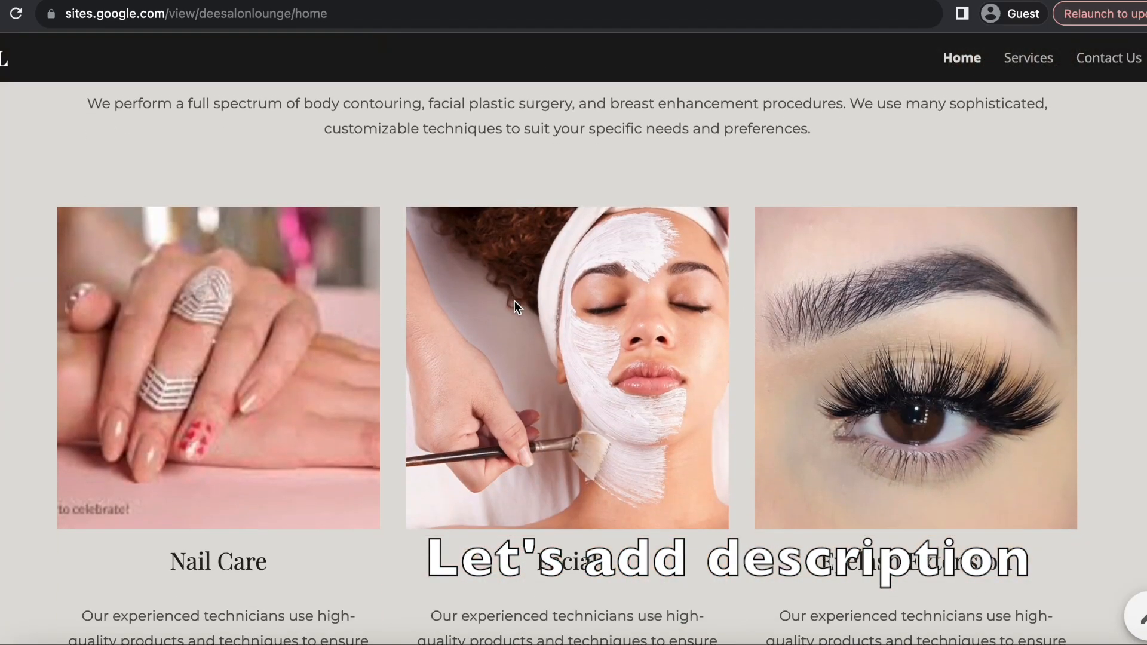
scroll(514, 300, down, 3)
drag(242, 307, 74, 239)
key(ctrl+c)
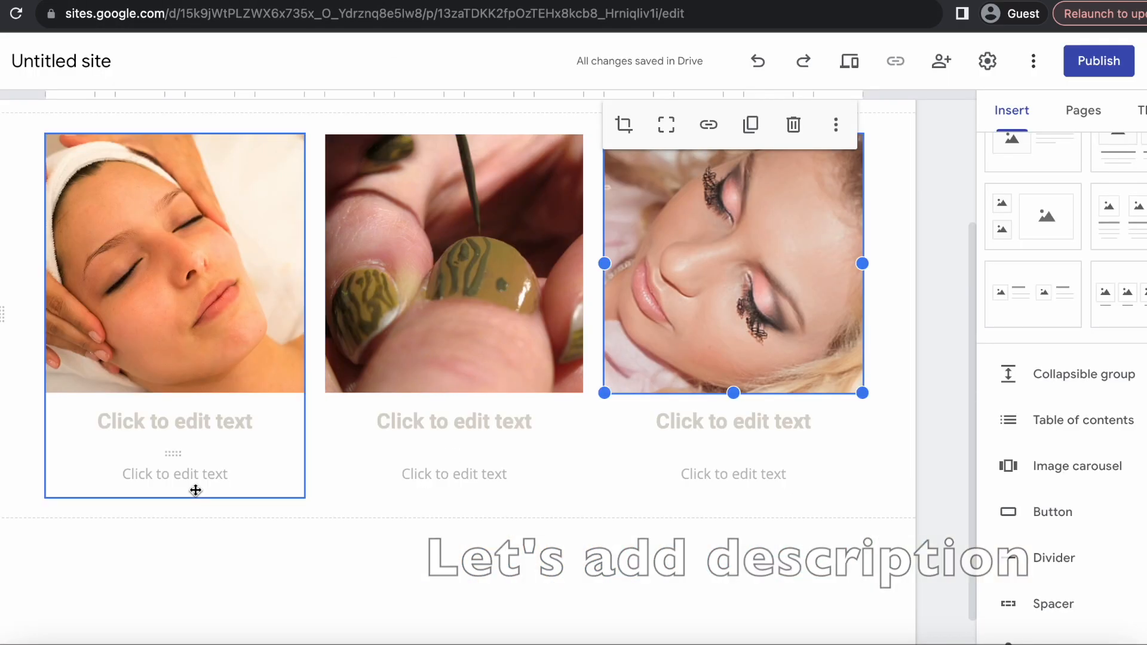
click(197, 477)
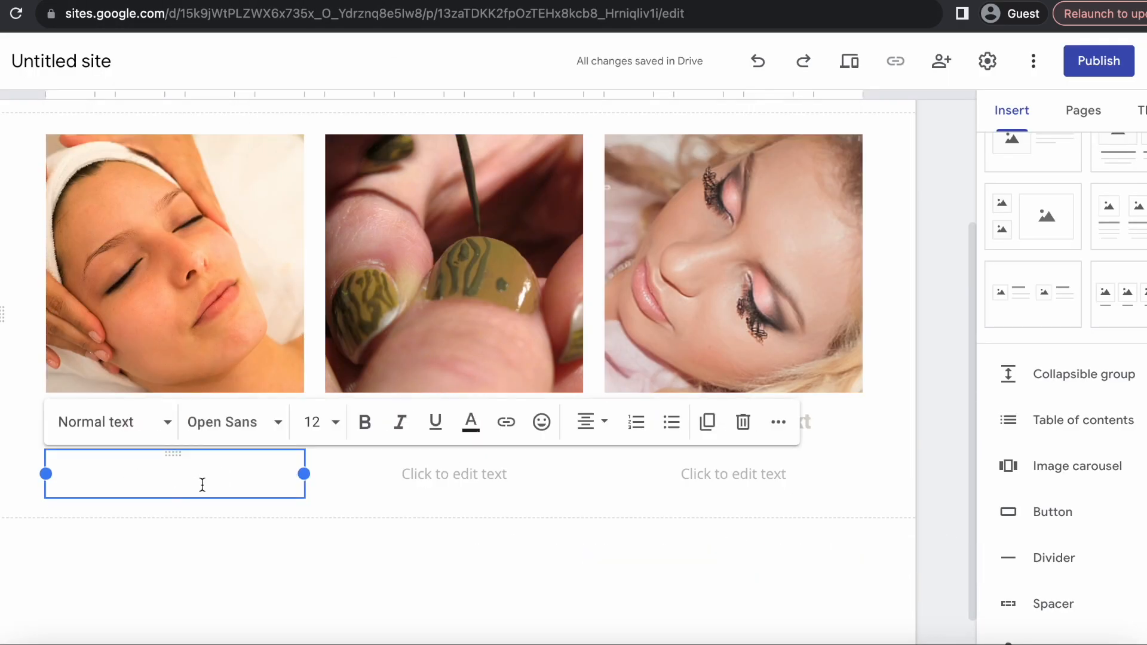
key(ctrl+v)
- Title the first column Facial Care and paste the copied description under the nail and eyelash headings
click(217, 429)
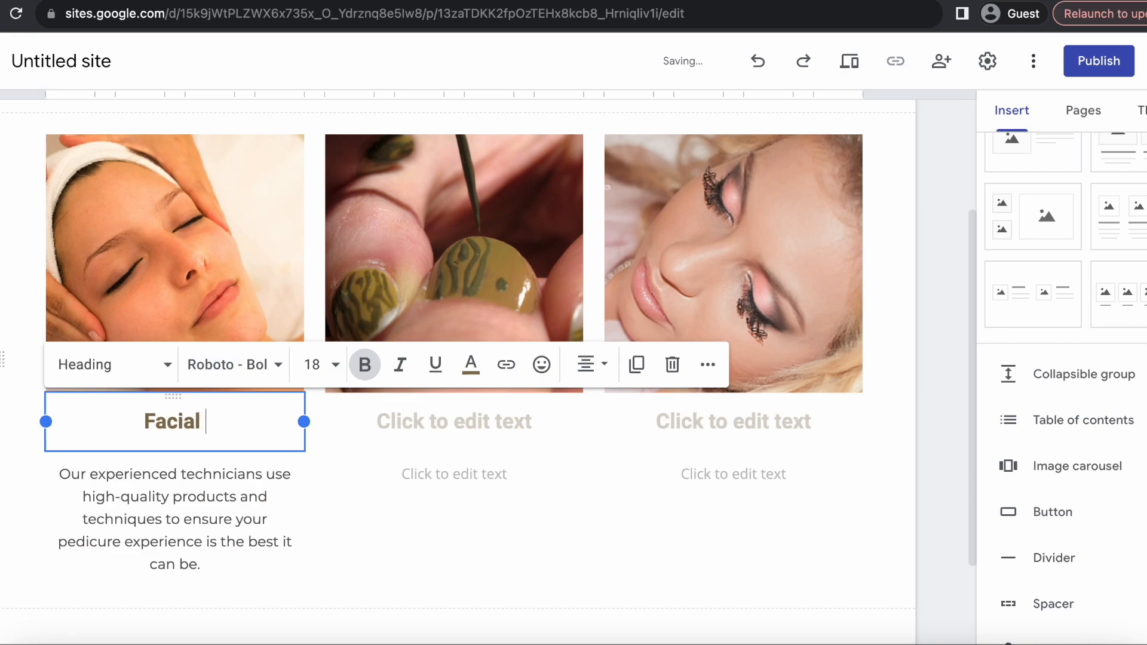
click(428, 473)
key(ctrl+v)
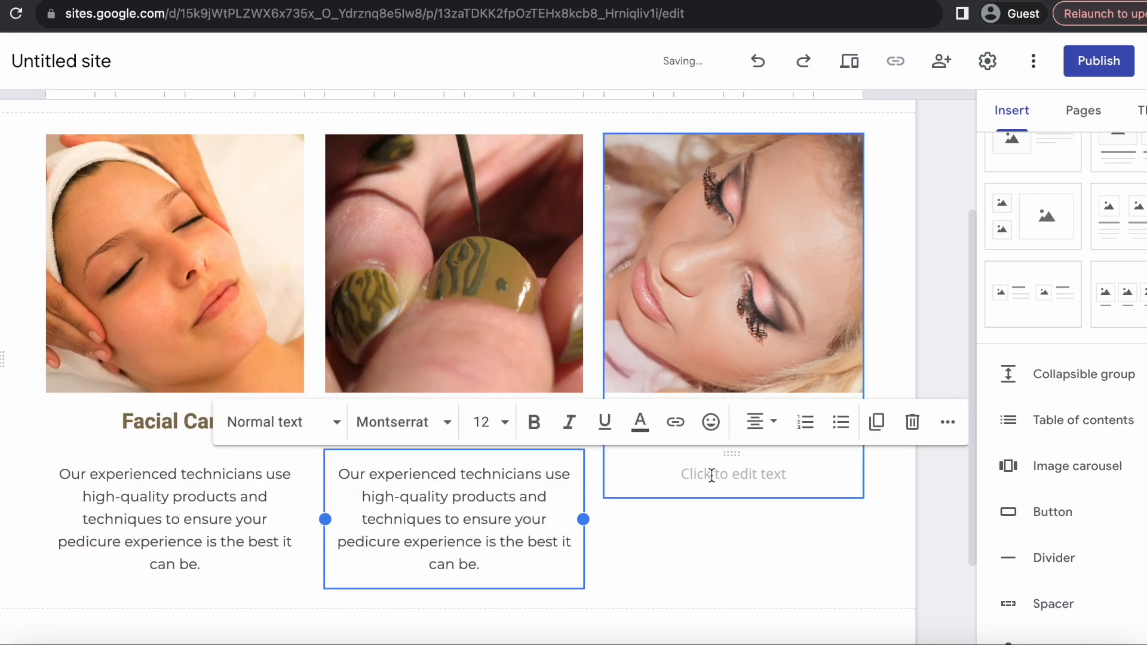
click(711, 474)
key(ctrl+v)
click(457, 498)
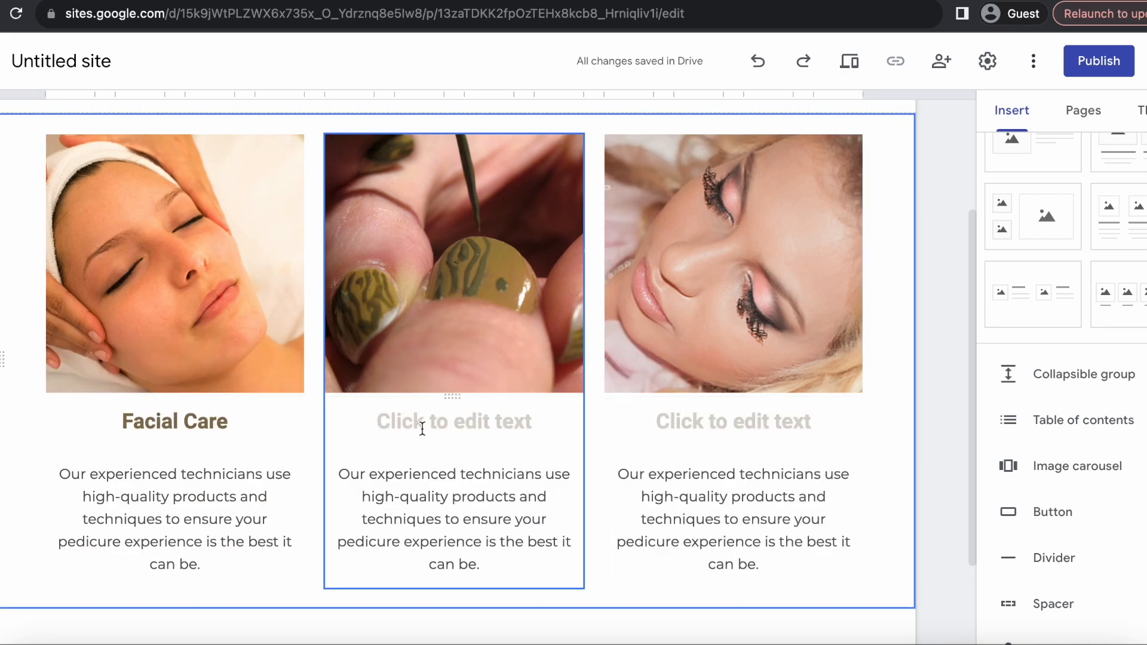
- Title the middle column Nail Artistry and the third column Eyelash Extension
click(433, 425)
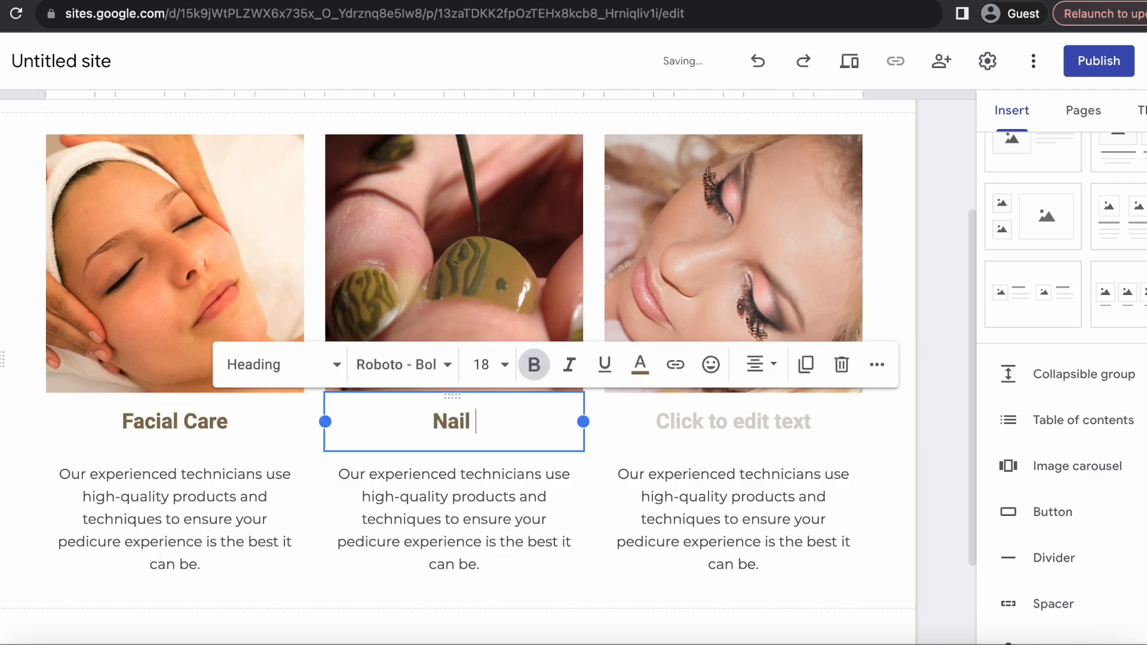
click(720, 414)
text(Eyelash Extension)
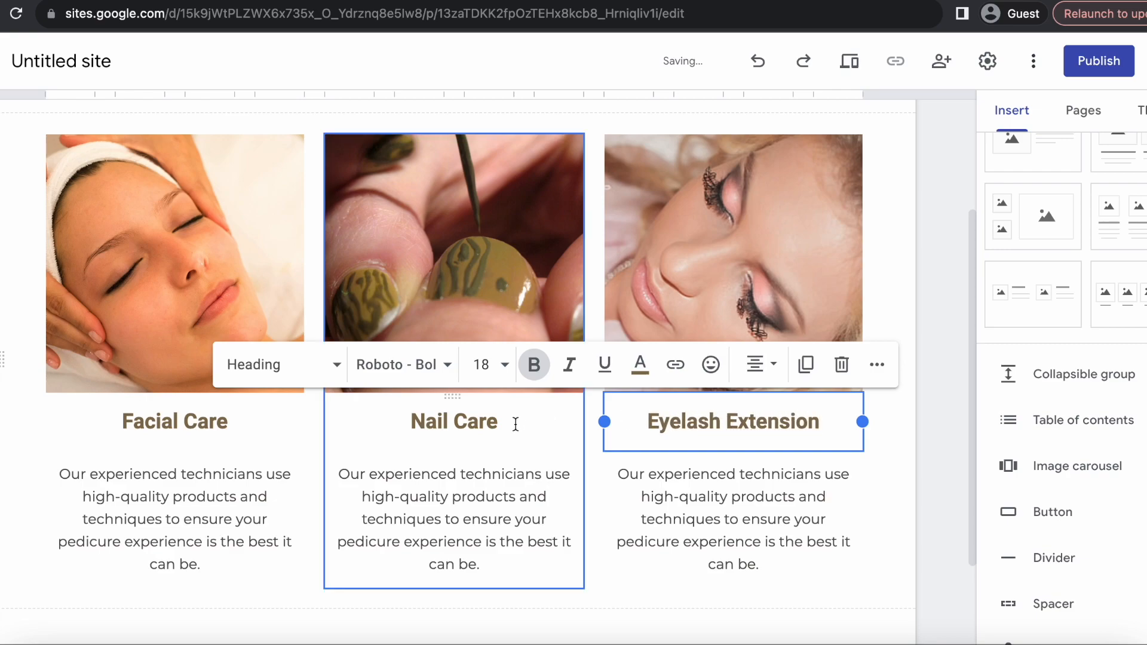
click(516, 424)
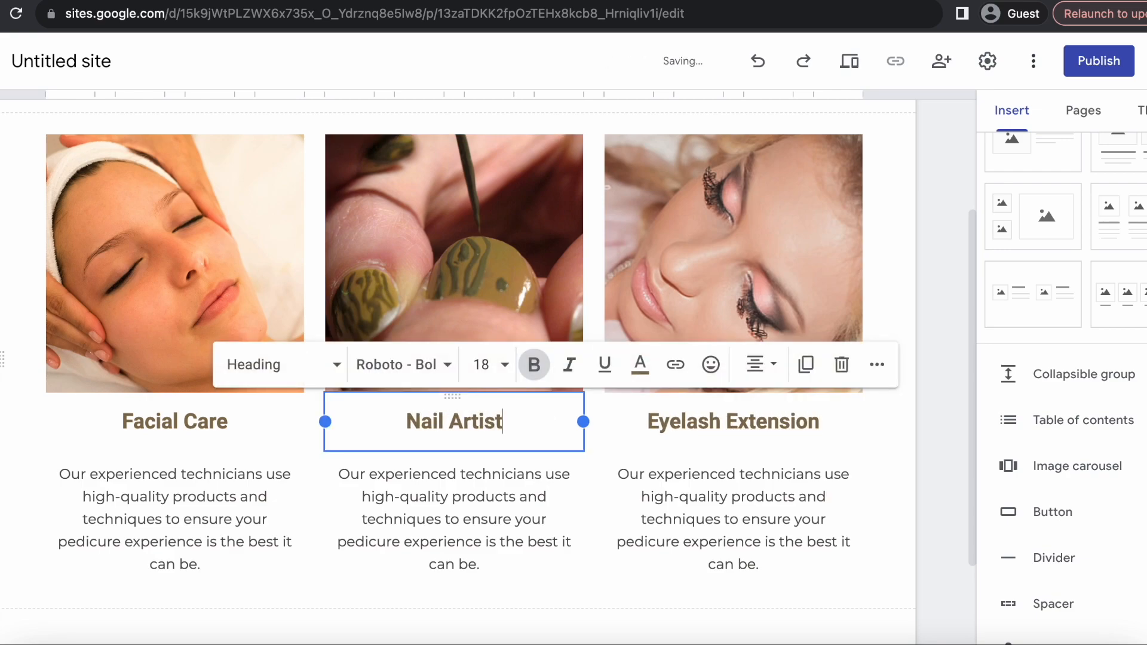
scroll(725, 505, down, 1)
click(874, 488)
- Examine the divider, heading and introduction above the service pictures on the DBL sample site, and return to the Beauty Lounge editor
scroll(875, 488, up, 2)
scroll(874, 488, down, 3)
scroll(572, 334, up, 3)
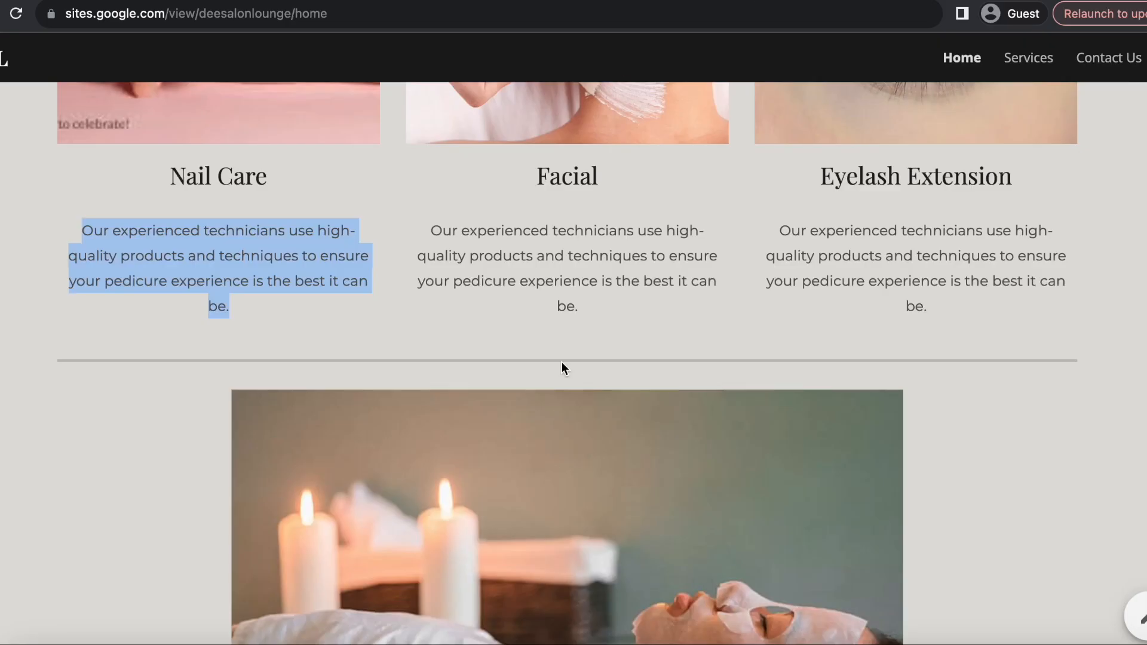
scroll(562, 361, up, 10)
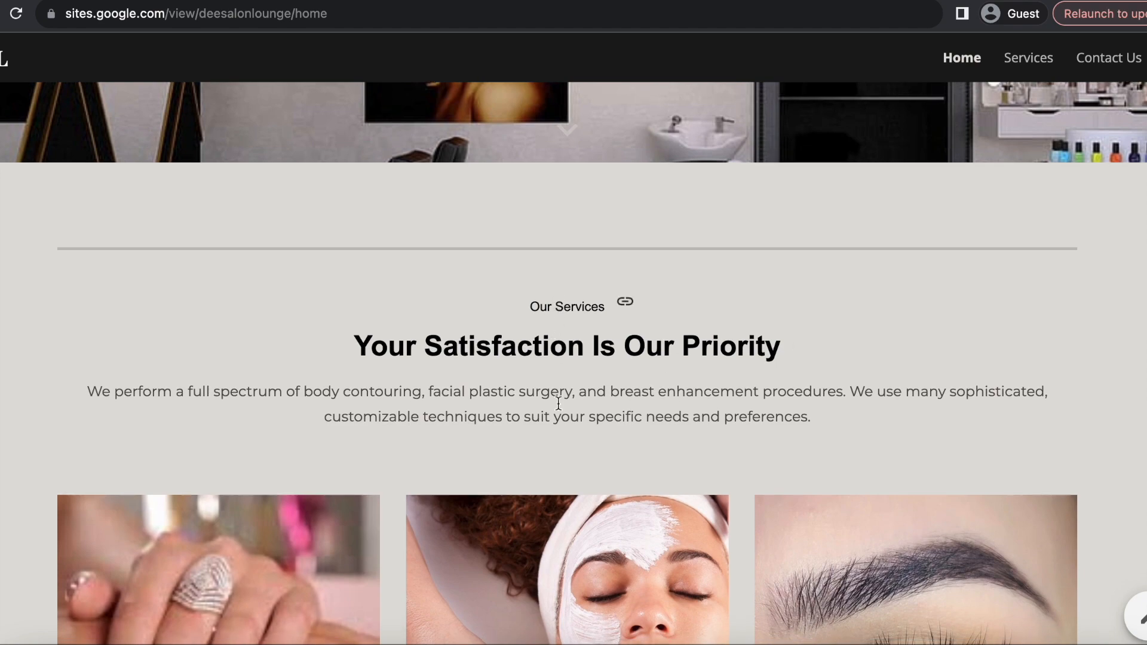
key(ctrl+Tab)
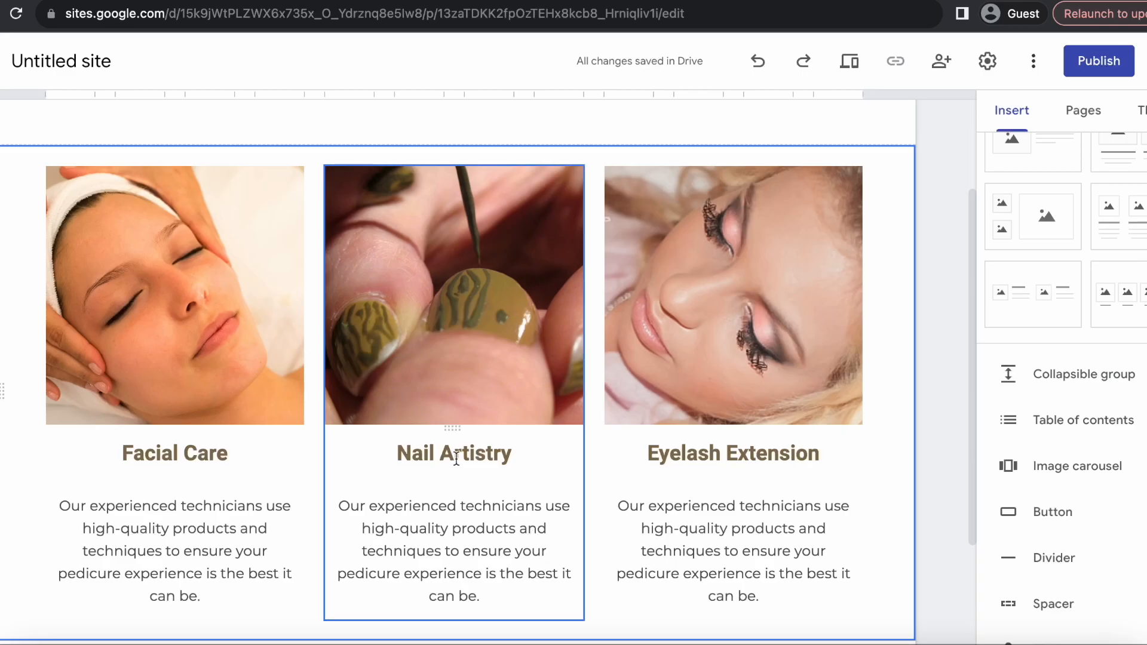
- Insert an empty text box between the Beauty Lounge header and the three service pictures
scroll(457, 458, down, 3)
scroll(457, 397, up, 5)
scroll(1041, 392, down, 5)
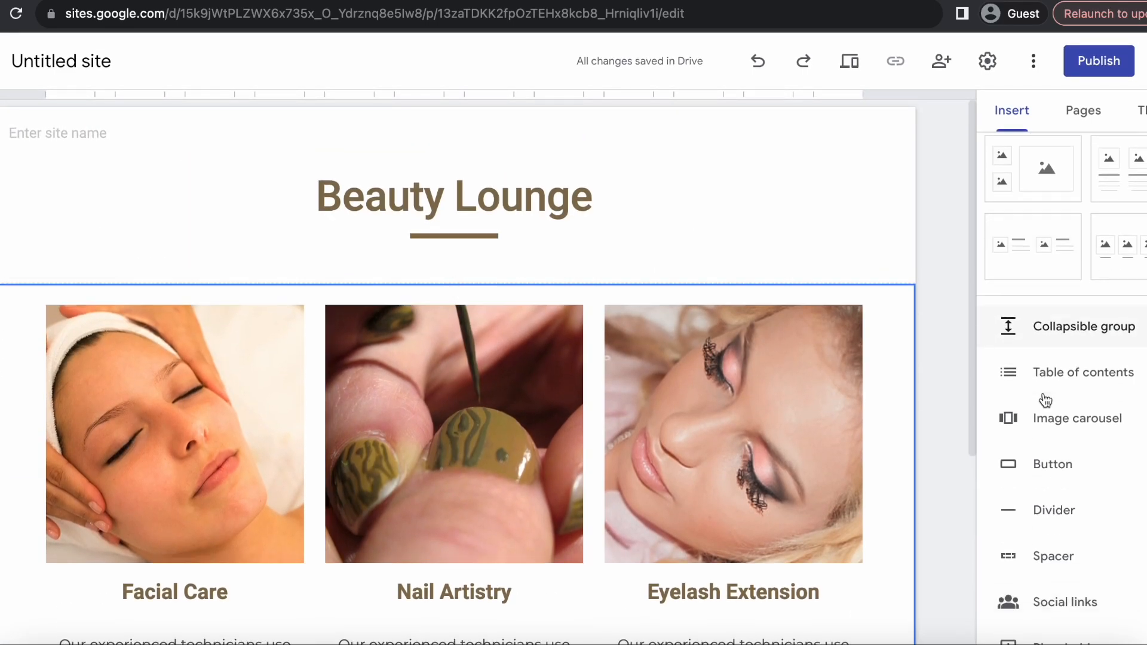
scroll(1046, 398, up, 8)
click(1031, 192)
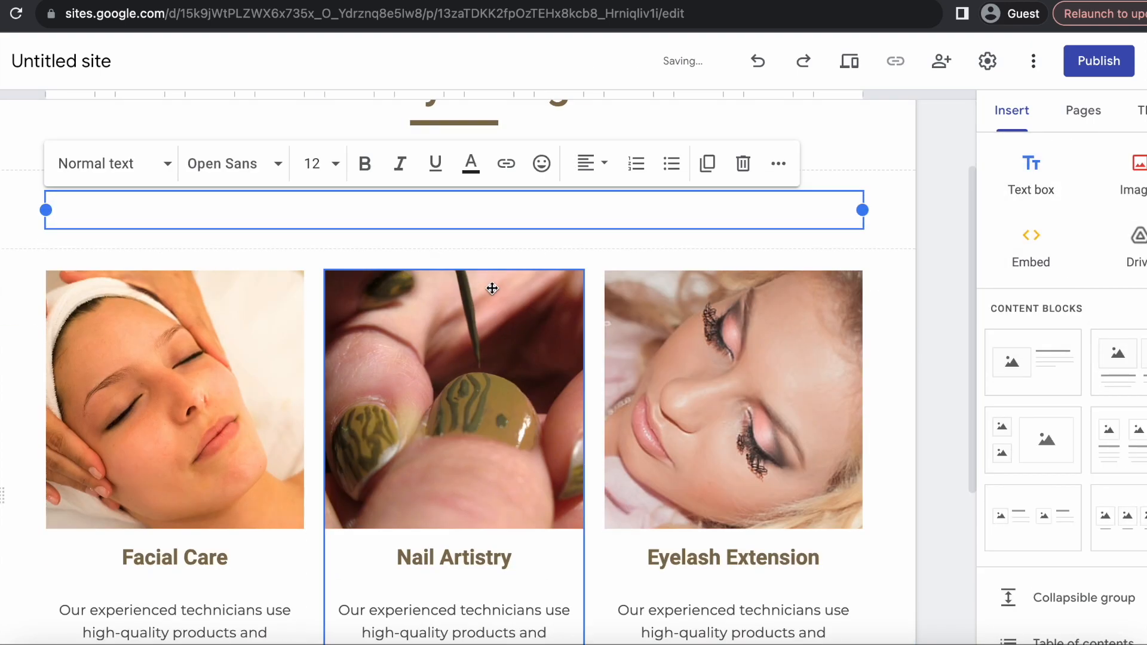
click(527, 257)
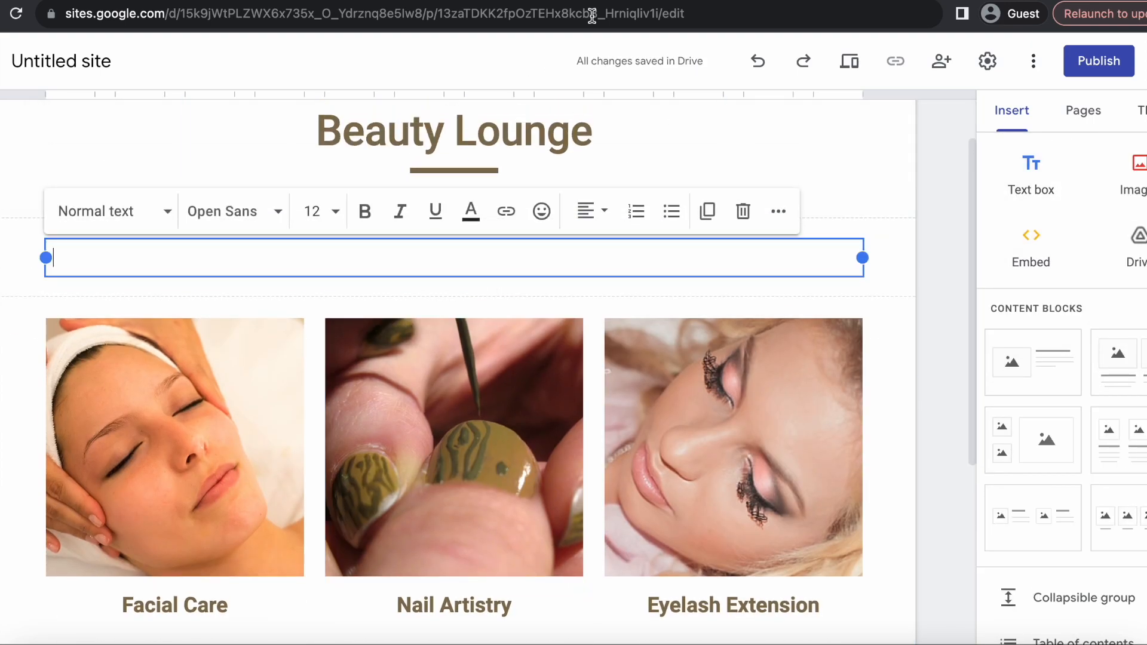
- Copy the Our Services line, heading and introduction from the DBL sample site and paste them into the new text box
key(ctrl+shift+Tab)
drag(812, 412, 516, 310)
key(ctrl+c)
key(ctrl+Tab)
key(ctrl+v)
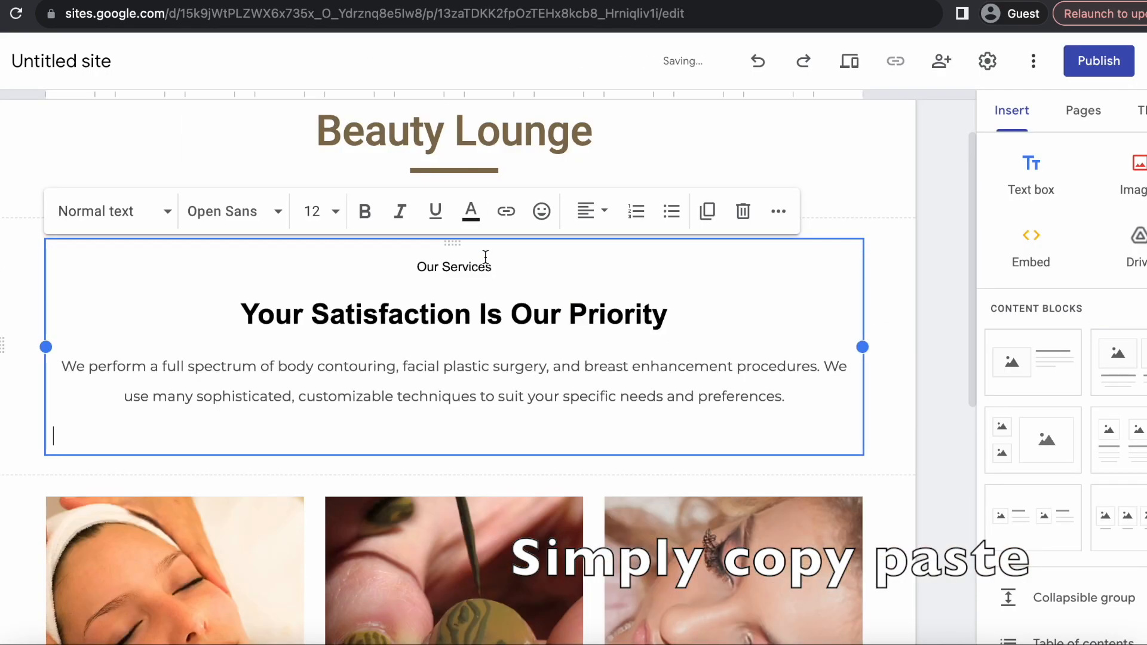
- Try italics and font size 30 on the introduction paragraph, reverting each formatting change
drag(776, 397, 648, 415)
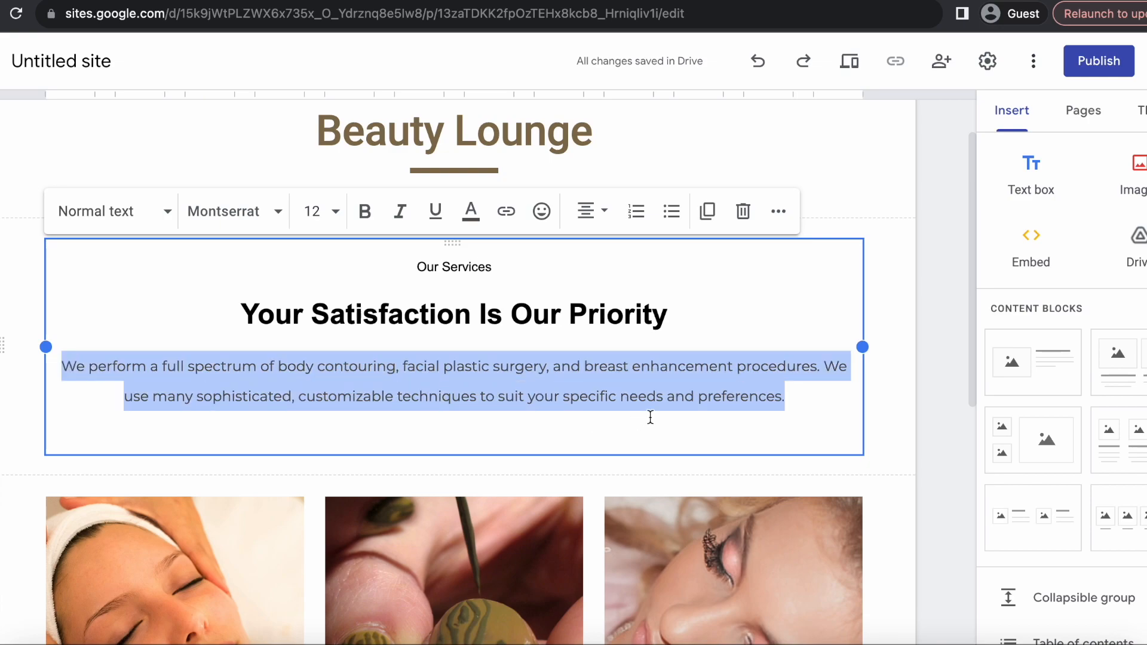
click(400, 213)
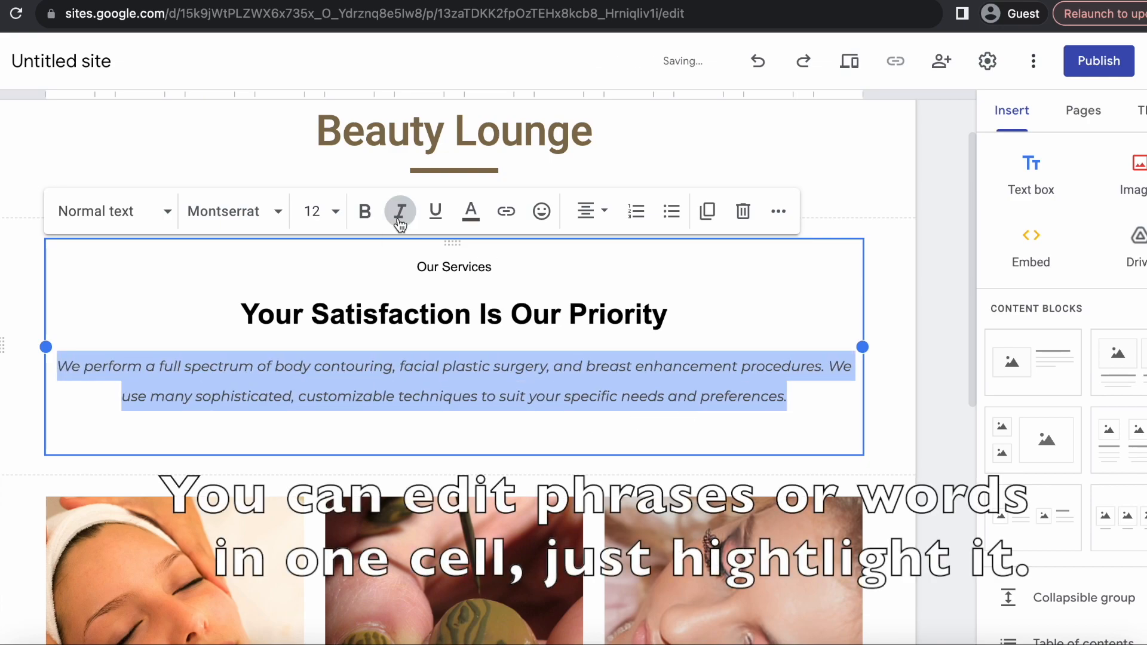
click(410, 219)
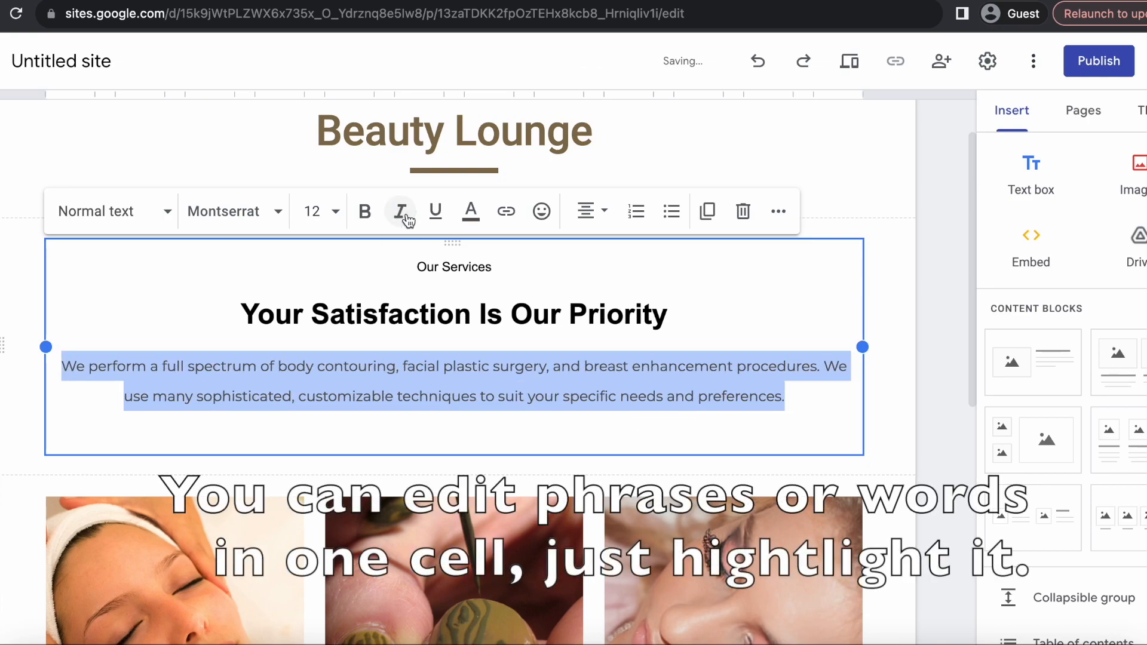
click(336, 212)
click(320, 364)
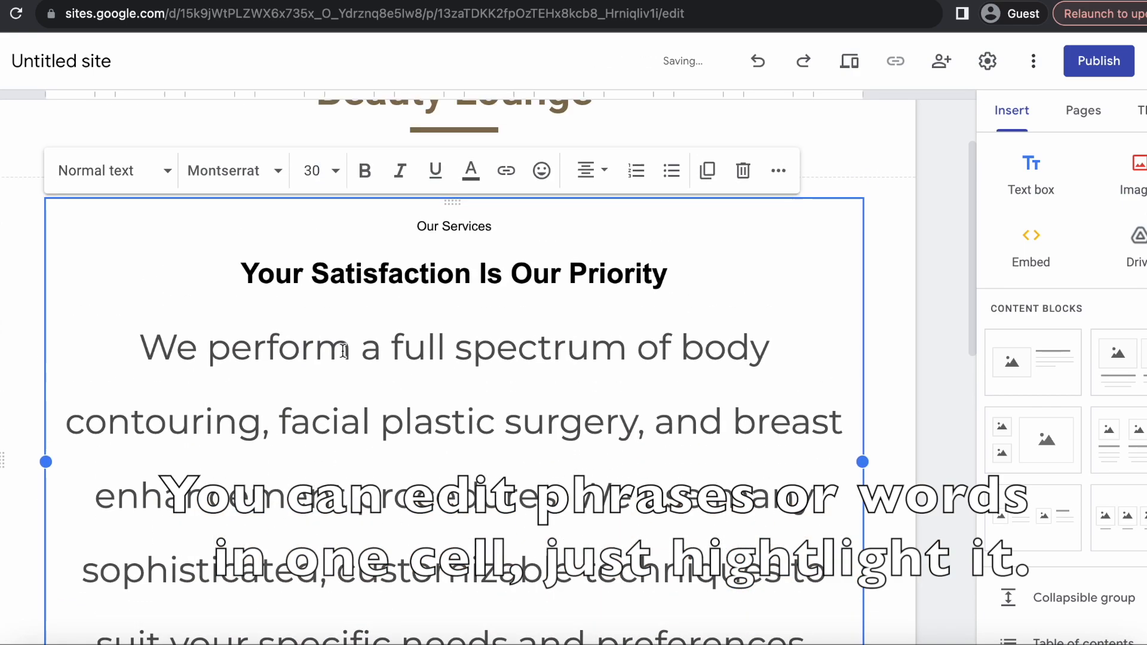
key(ctrl+z)
scroll(726, 386, up, 1)
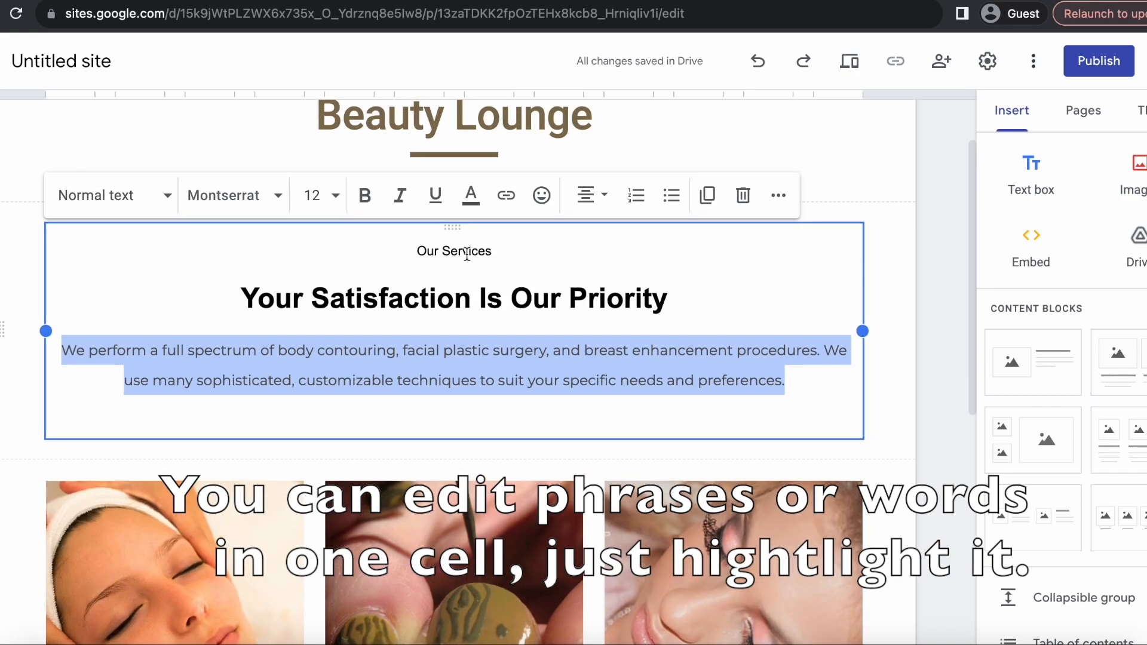
- Insert a divider below the three service columns
click(466, 253)
click(466, 295)
click(560, 372)
scroll(781, 366, down, 1)
click(905, 426)
scroll(905, 426, up, 3)
scroll(905, 428, down, 8)
scroll(1049, 502, down, 5)
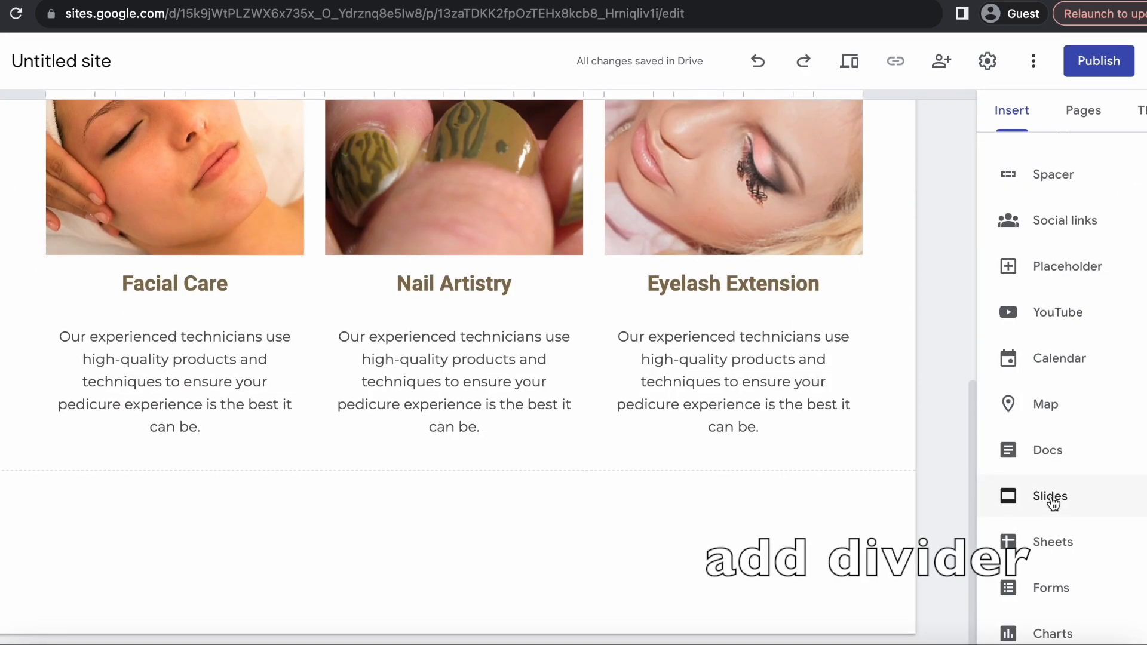
scroll(1050, 502, up, 3)
scroll(1053, 335, up, 1)
click(1052, 318)
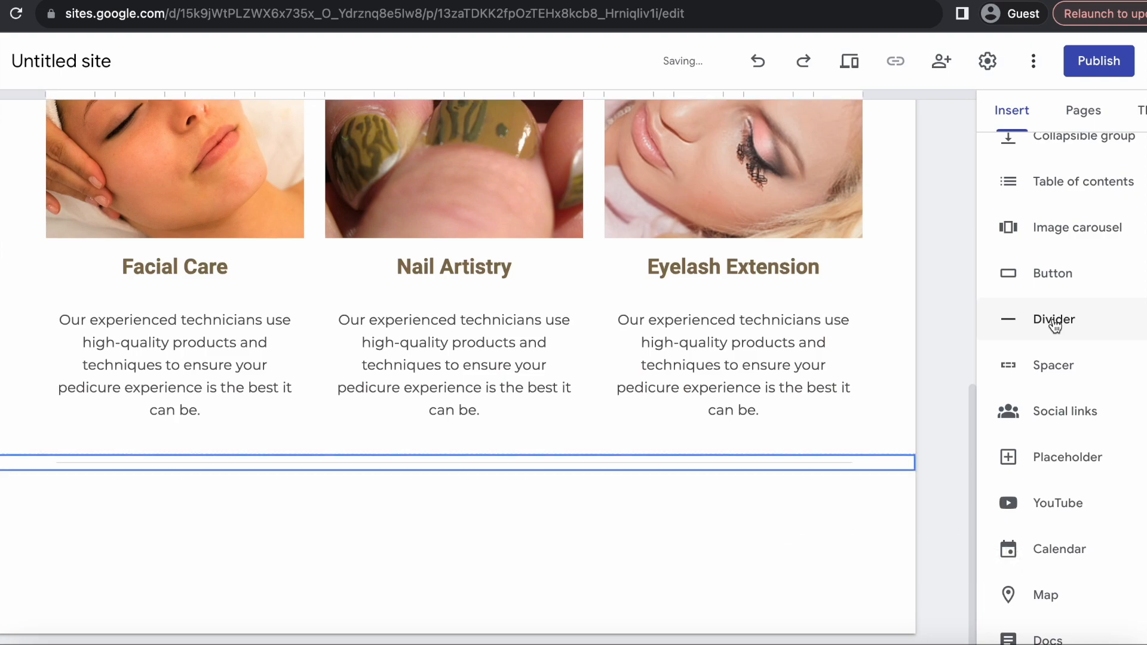
- Start an image carousel and search Google Images for "skin care" pictures
click(1085, 245)
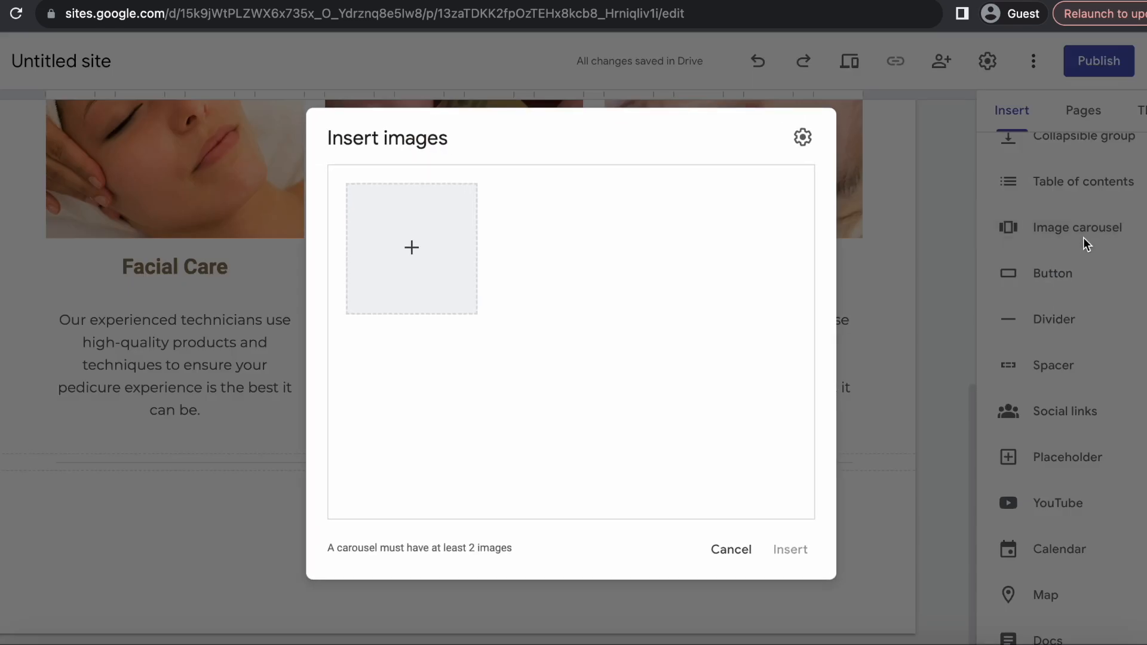
click(418, 257)
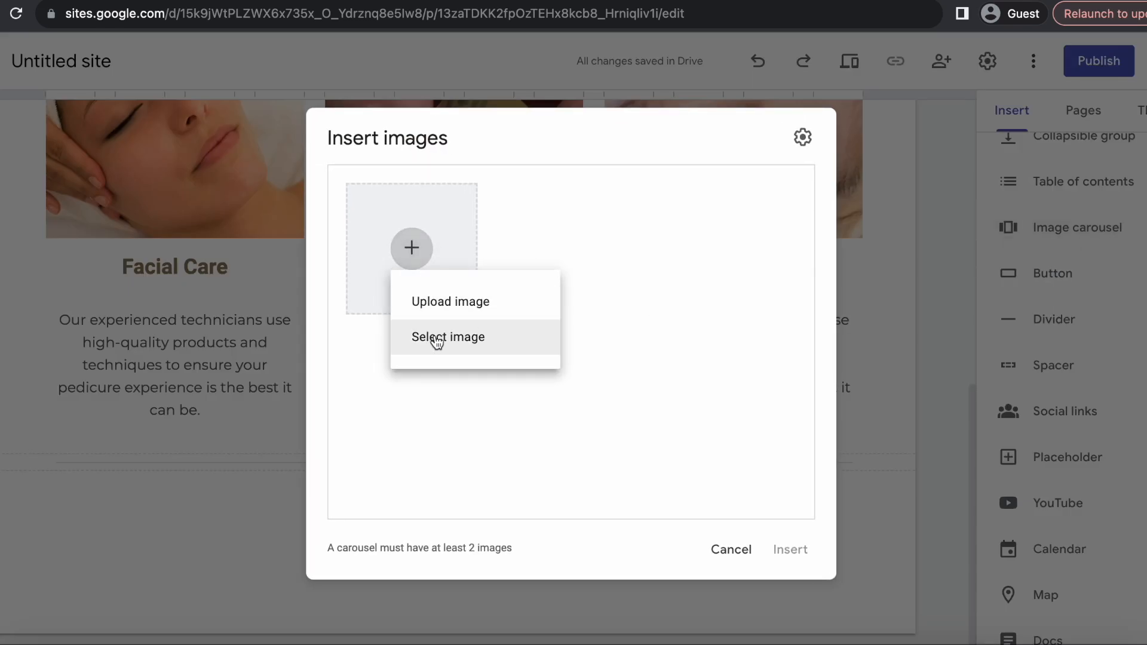
click(437, 339)
click(369, 169)
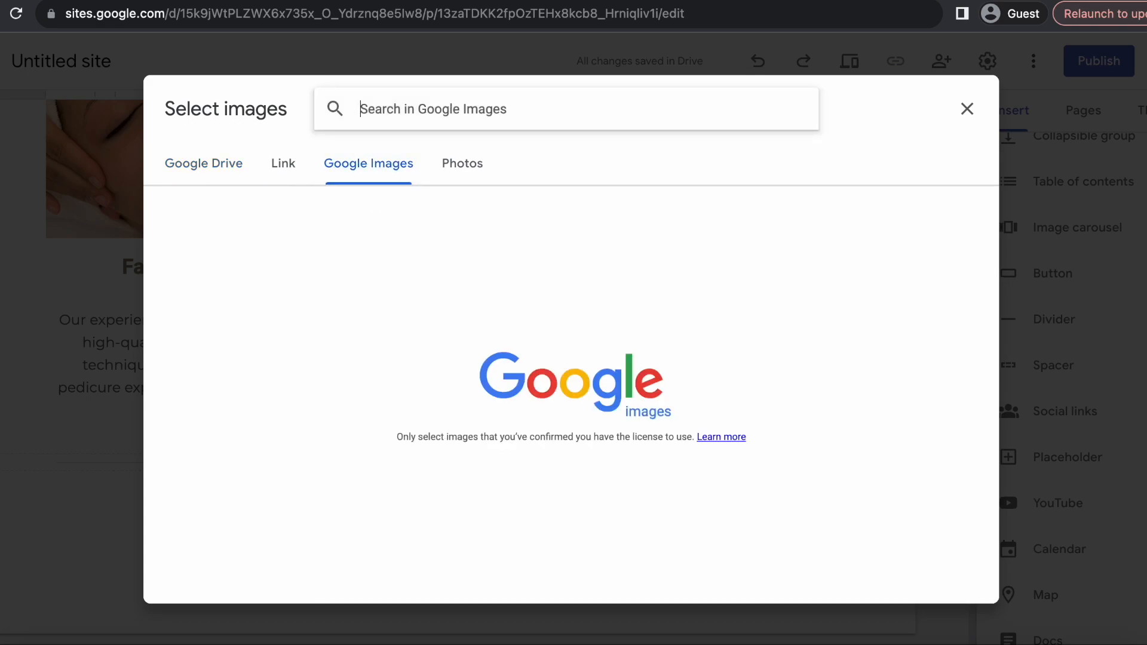
text(skinca)
key(BackSpace)
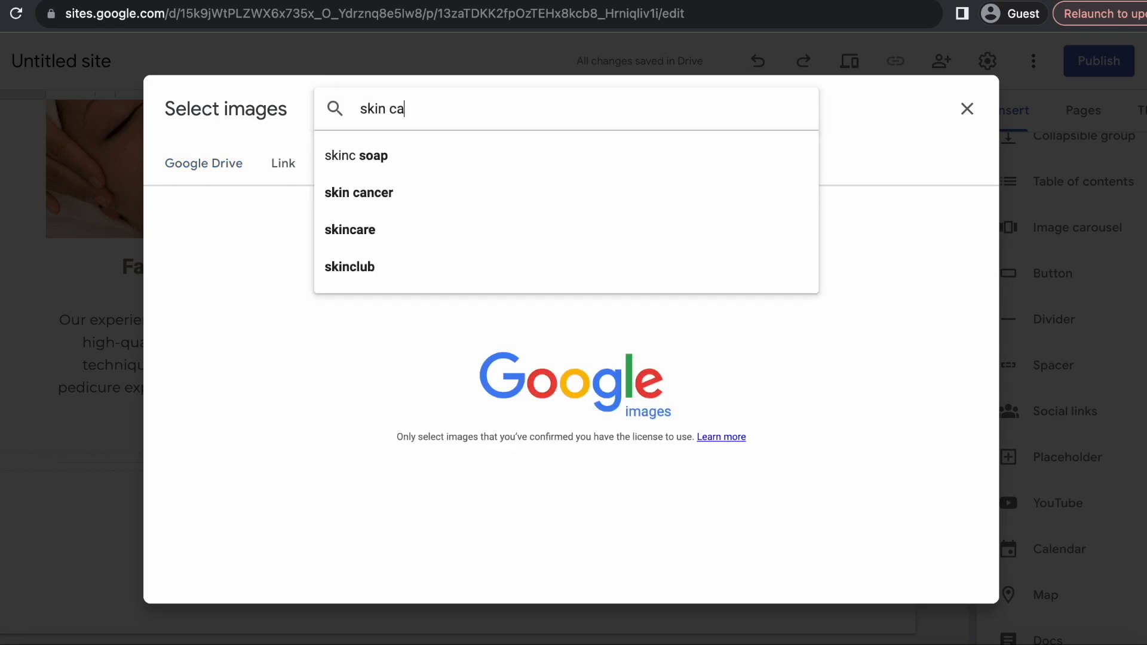
text(are)
key(Return)
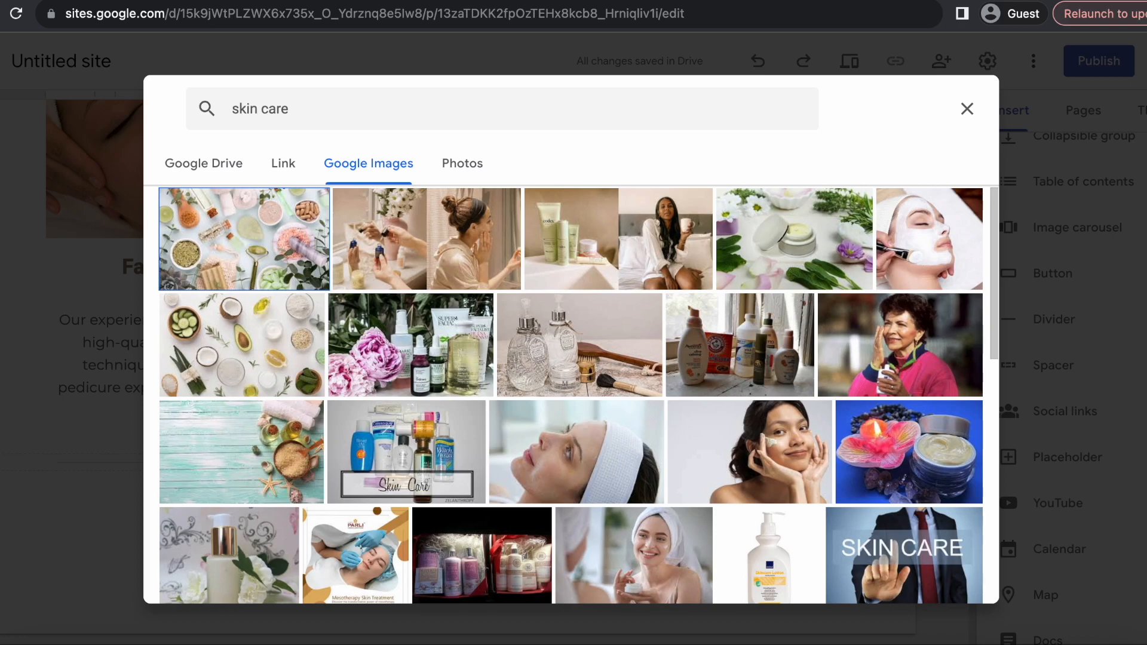
- Add four skin care pictures to the carousel: the face mask, white headband, towel-wrapped woman and facial scrub
click(890, 193)
click(577, 442)
scroll(596, 437, down, 4)
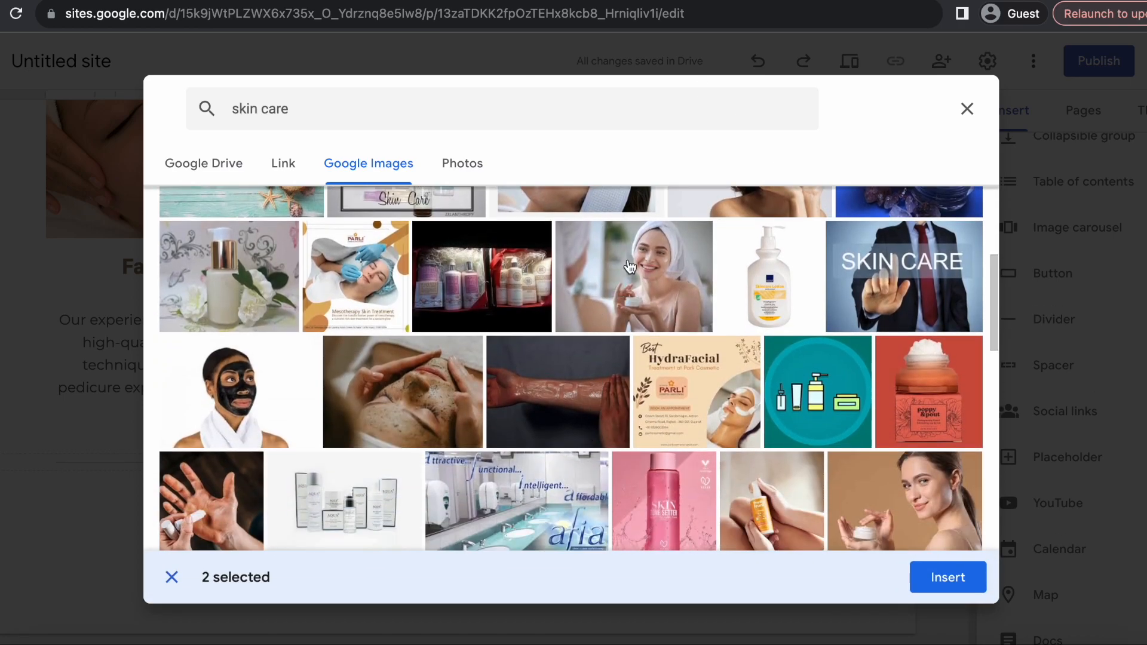
click(630, 268)
scroll(630, 268, down, 2)
click(432, 304)
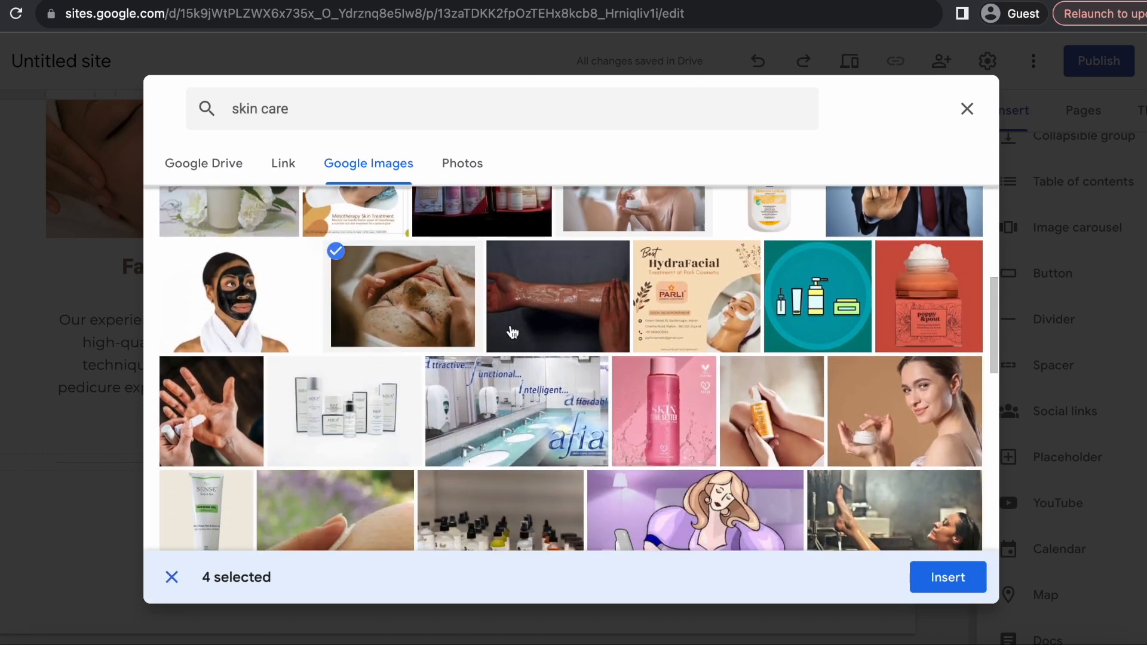
scroll(727, 481, down, 3)
scroll(816, 478, down, 2)
click(941, 575)
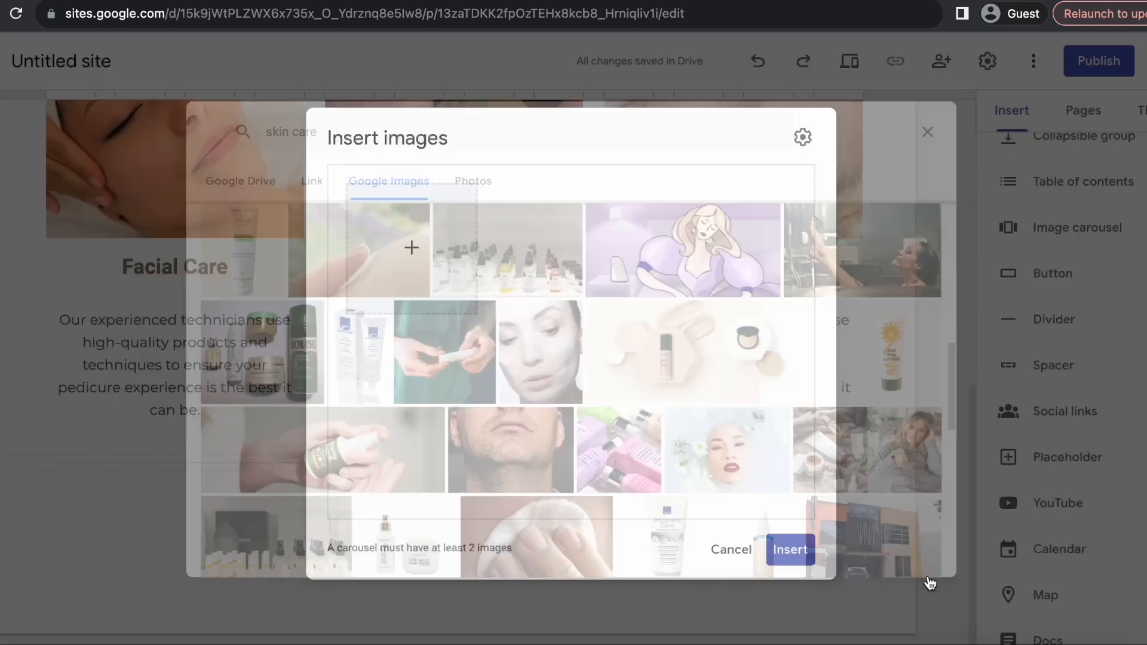
- Check the text options of the carousel pictures and insert the carousel below the divider
mouse_move(621, 263)
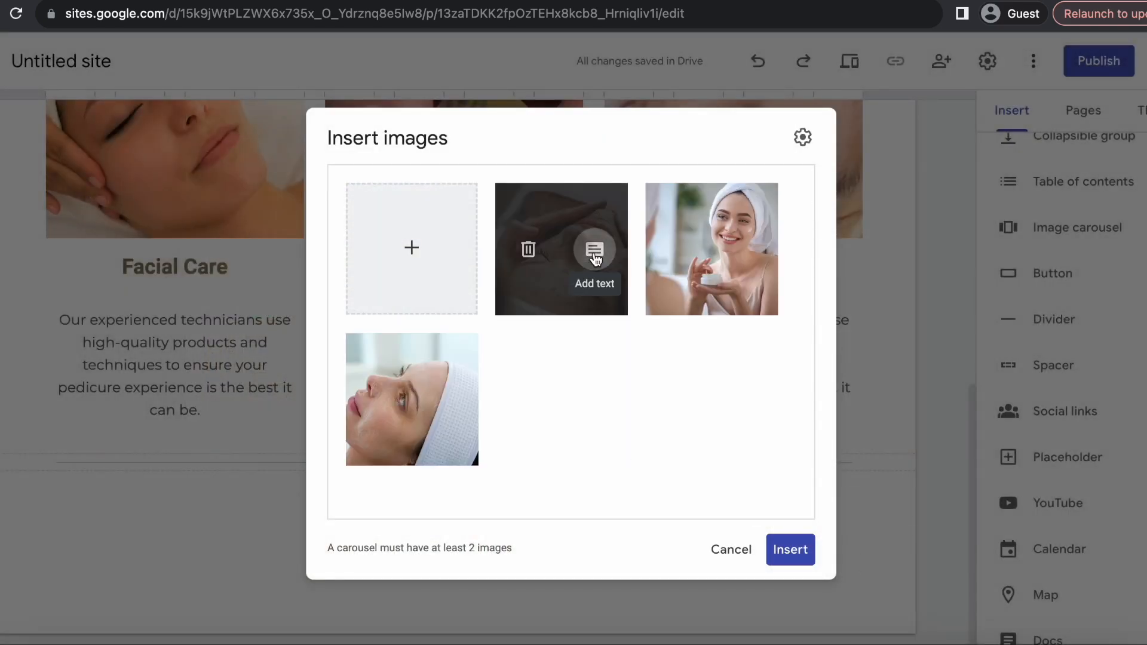
click(596, 257)
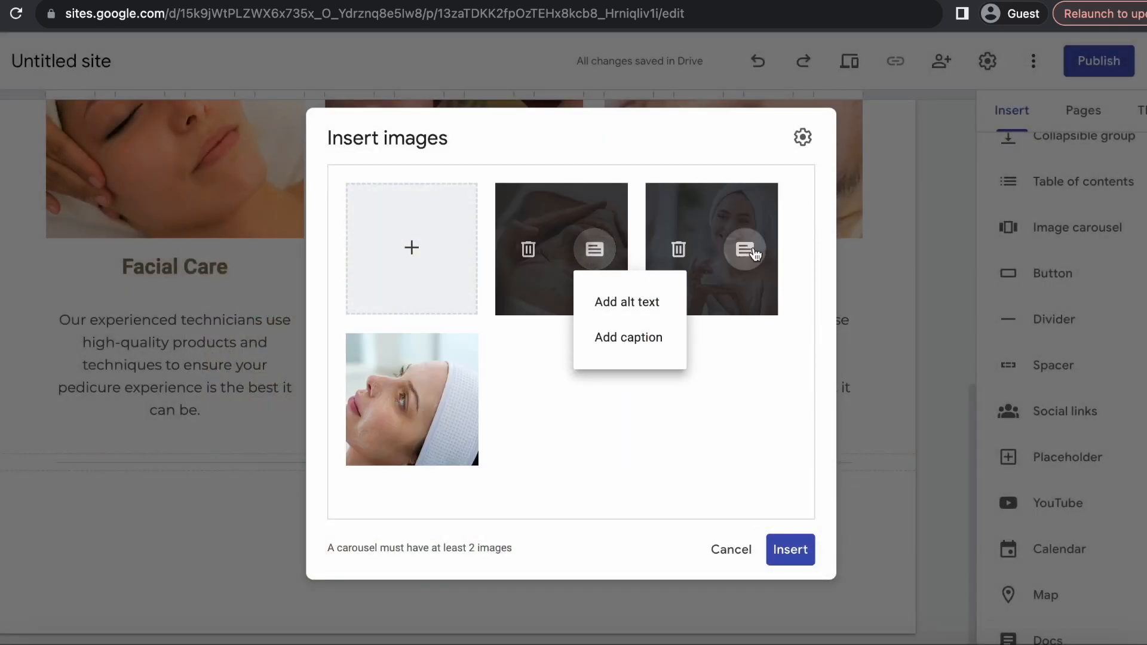
click(719, 387)
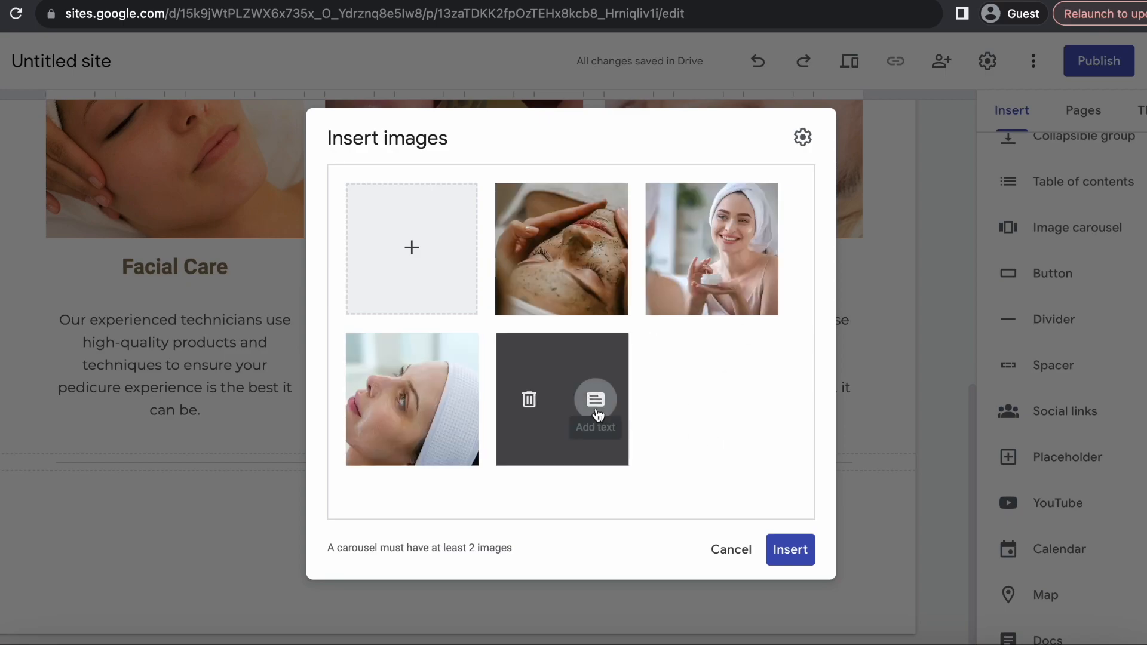
click(597, 411)
click(790, 550)
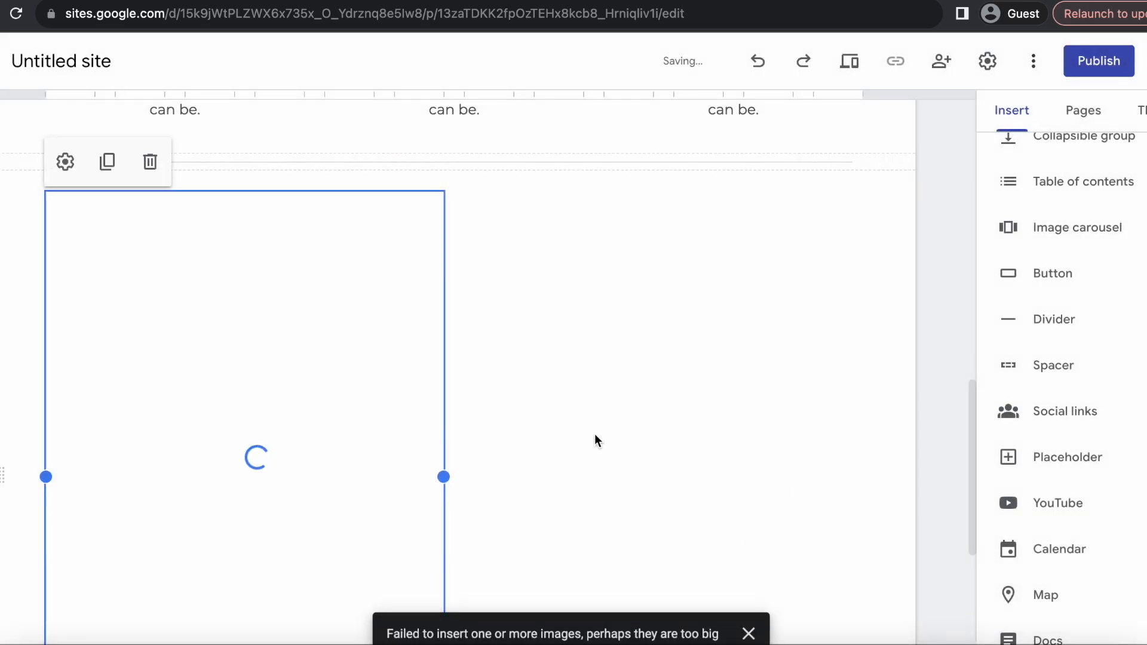
- Move the carousel to the middle of its section and widen it
drag(316, 320, 531, 297)
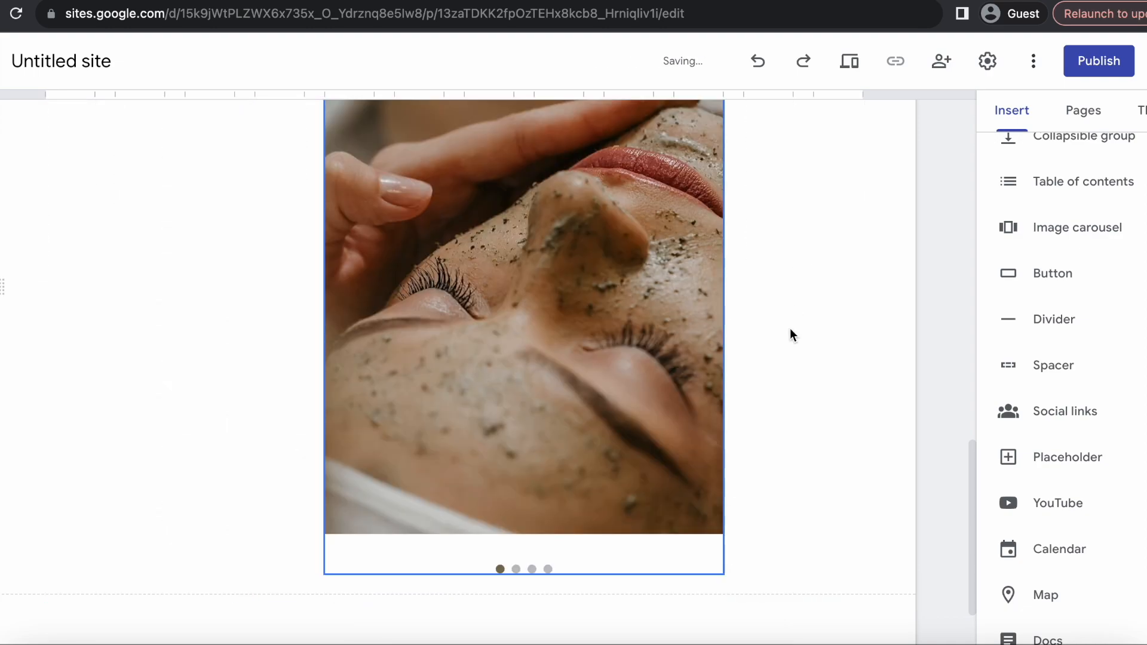
drag(705, 323, 520, 315)
click(609, 338)
drag(653, 534, 521, 370)
drag(513, 316, 724, 317)
click(791, 399)
scroll(790, 399, up, 4)
scroll(791, 399, down, 5)
scroll(579, 429, up, 3)
- Set the carousel to auto start with a Slow transition speed and no dots
click(579, 429)
click(274, 175)
click(802, 137)
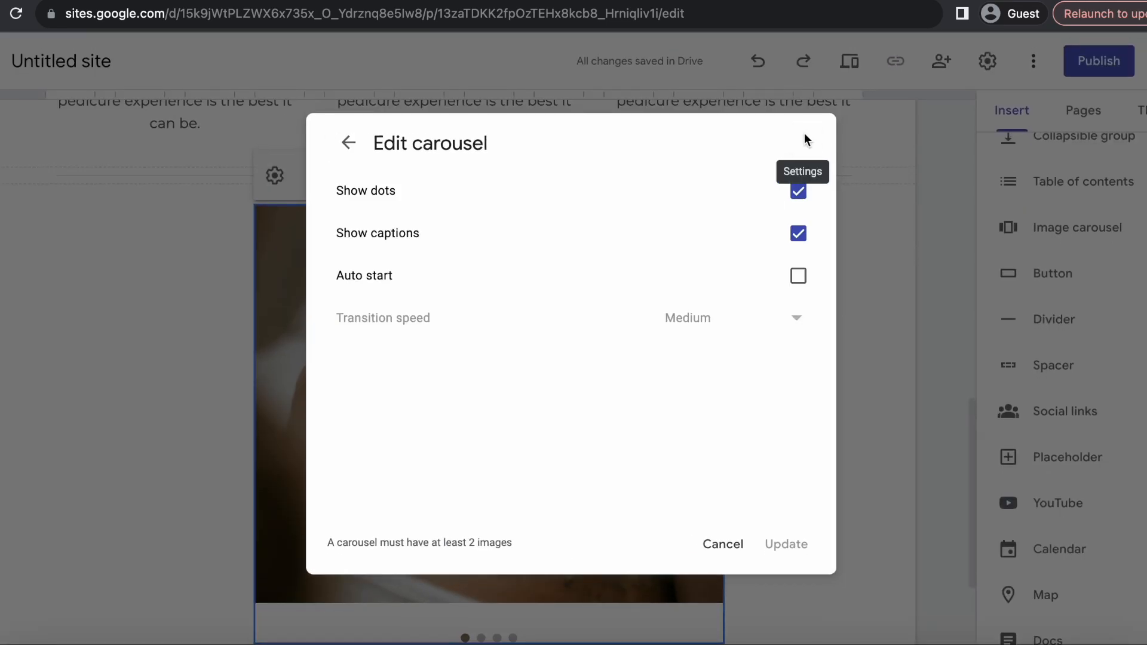
click(803, 324)
click(748, 387)
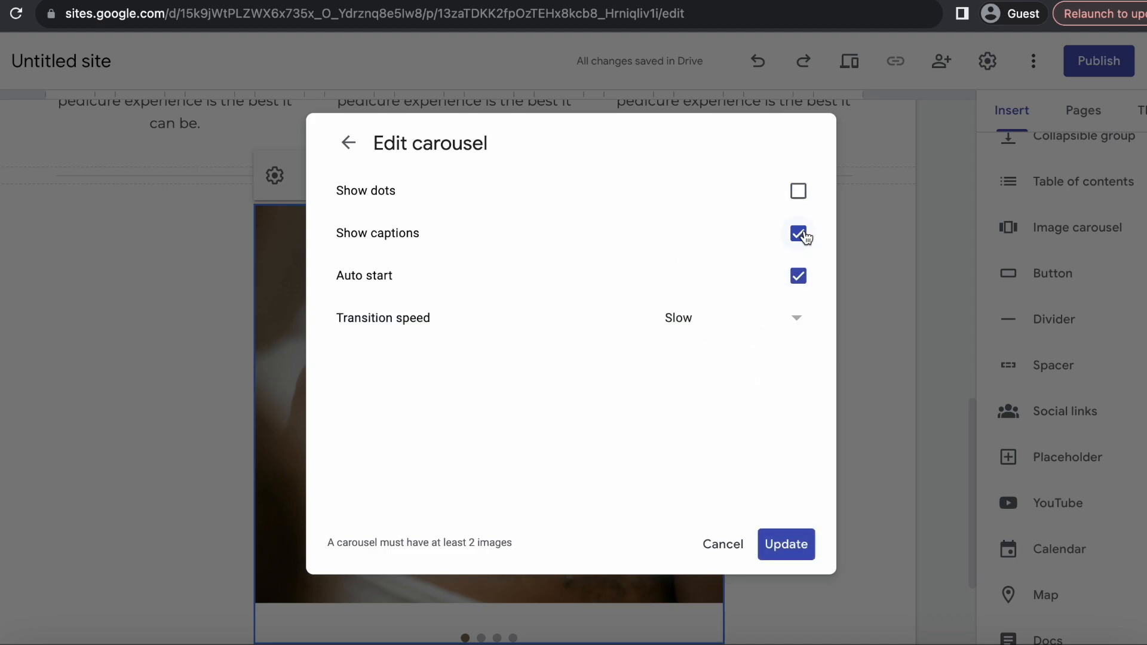
click(777, 547)
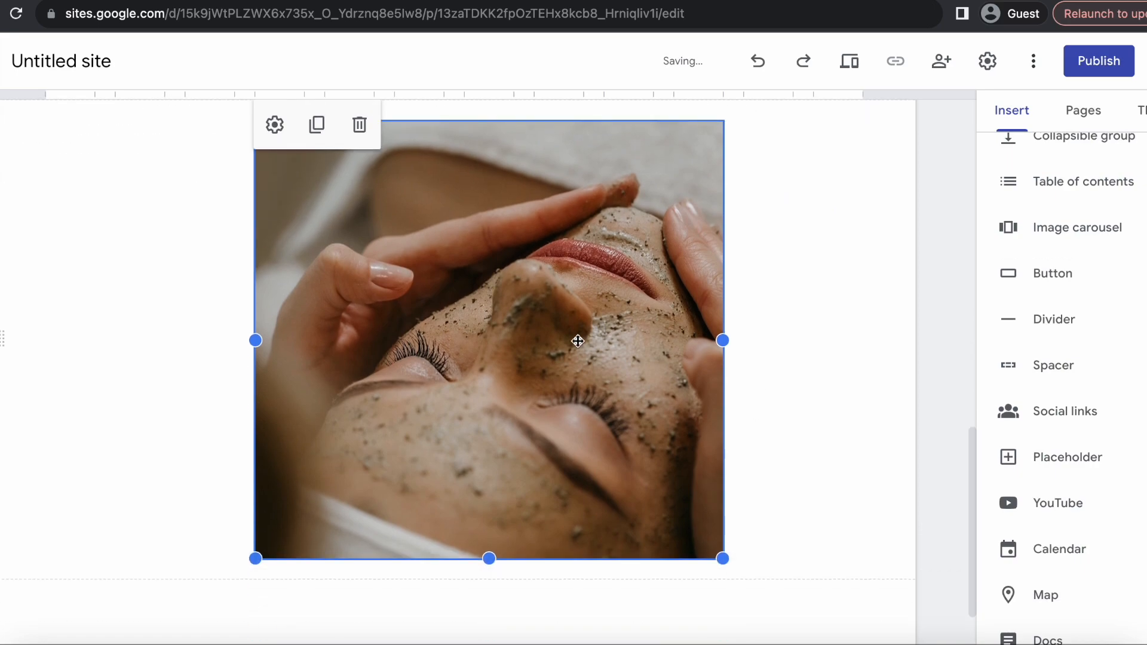
- Insert a map of Makati Medical Center below the carousel
scroll(753, 340, up, 8)
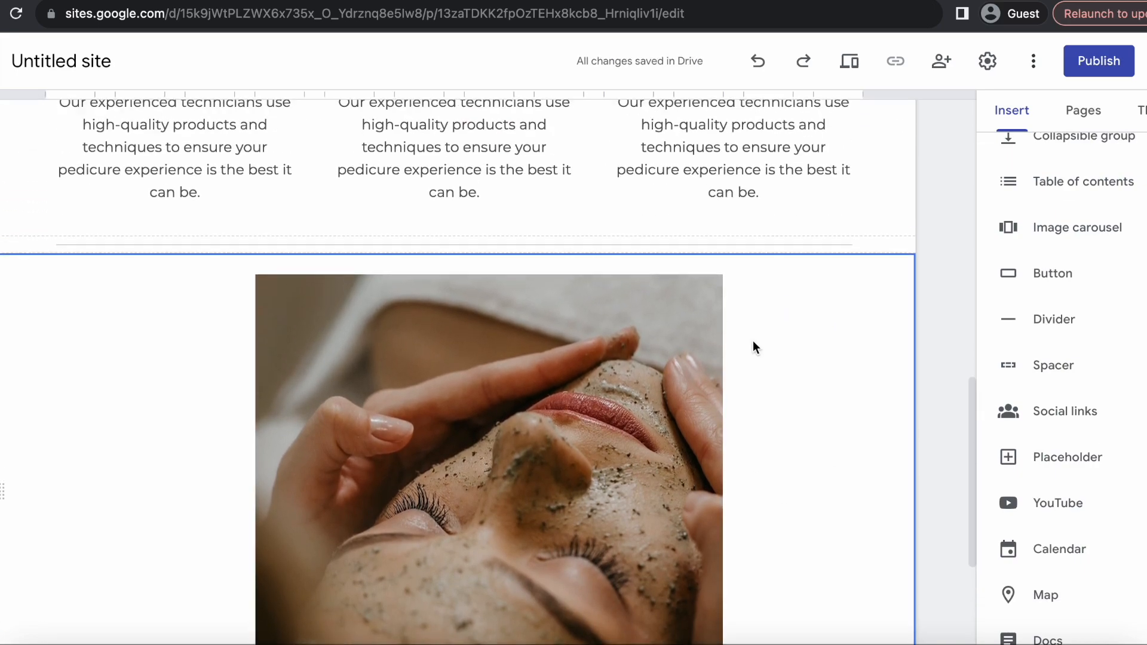
scroll(752, 341, down, 10)
scroll(1048, 432, down, 3)
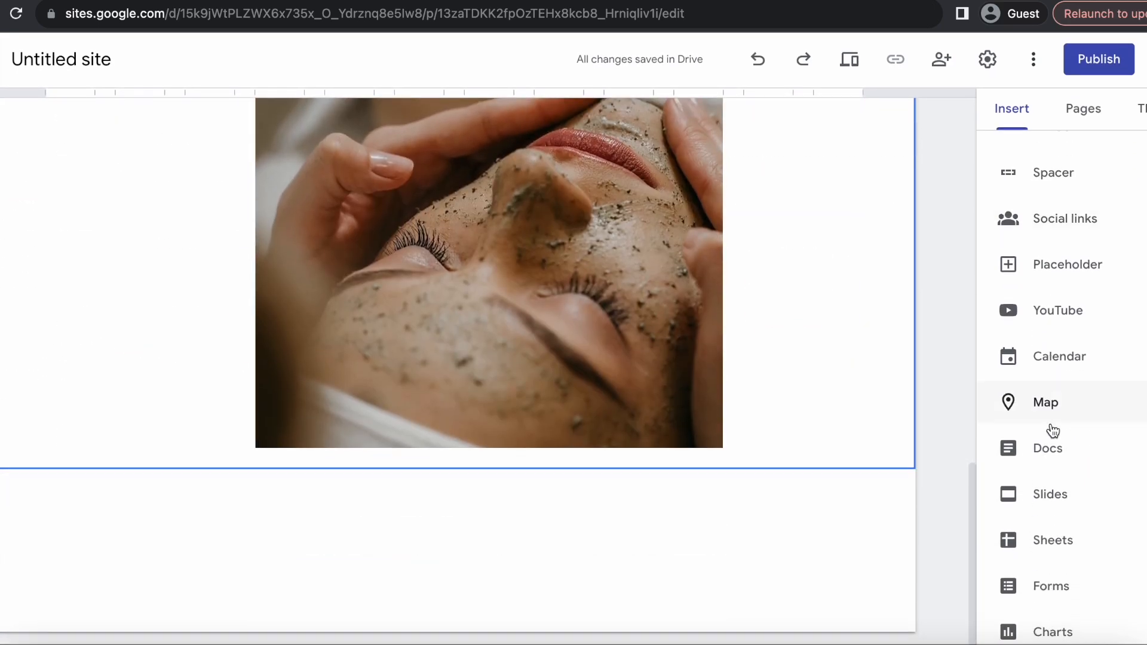
click(1050, 457)
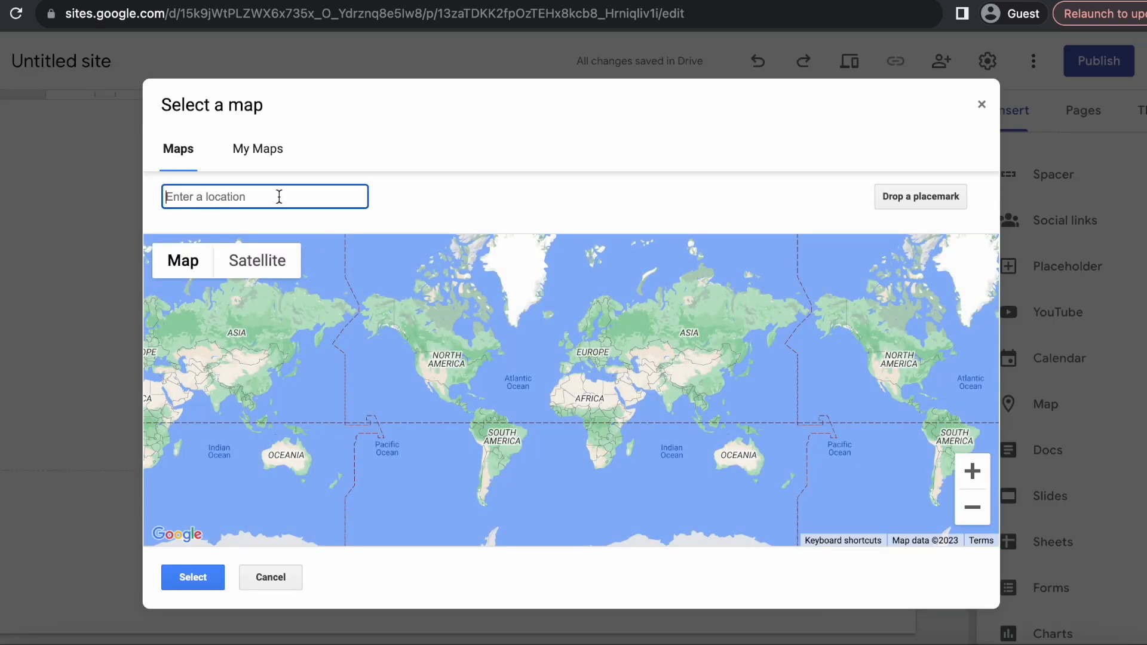
text(Makati)
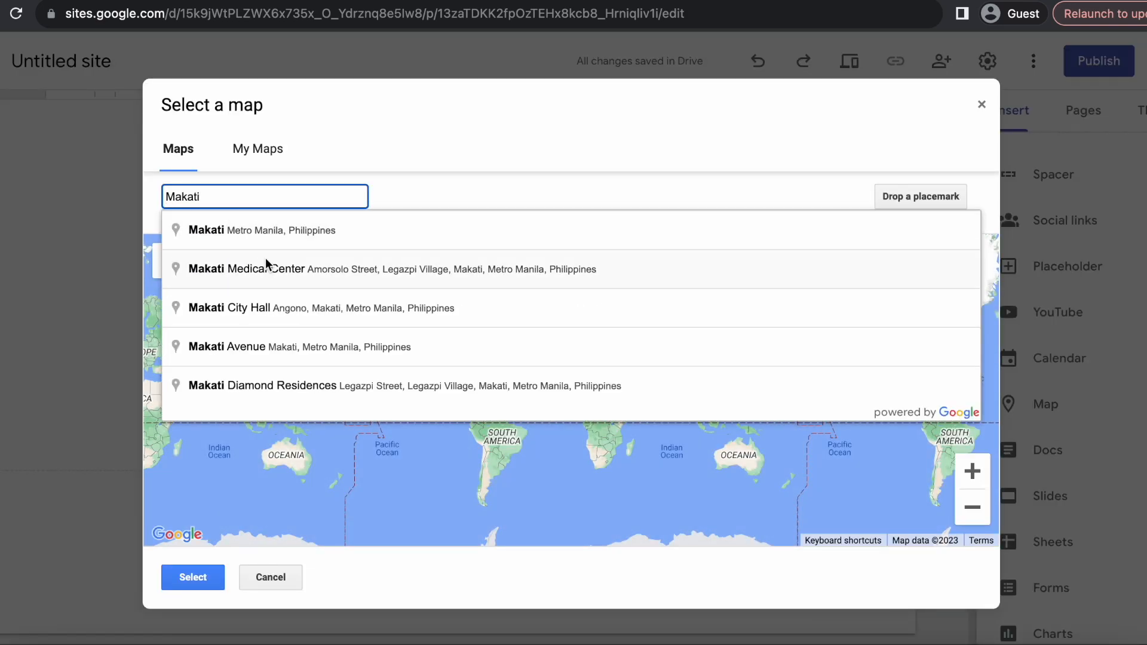
click(267, 269)
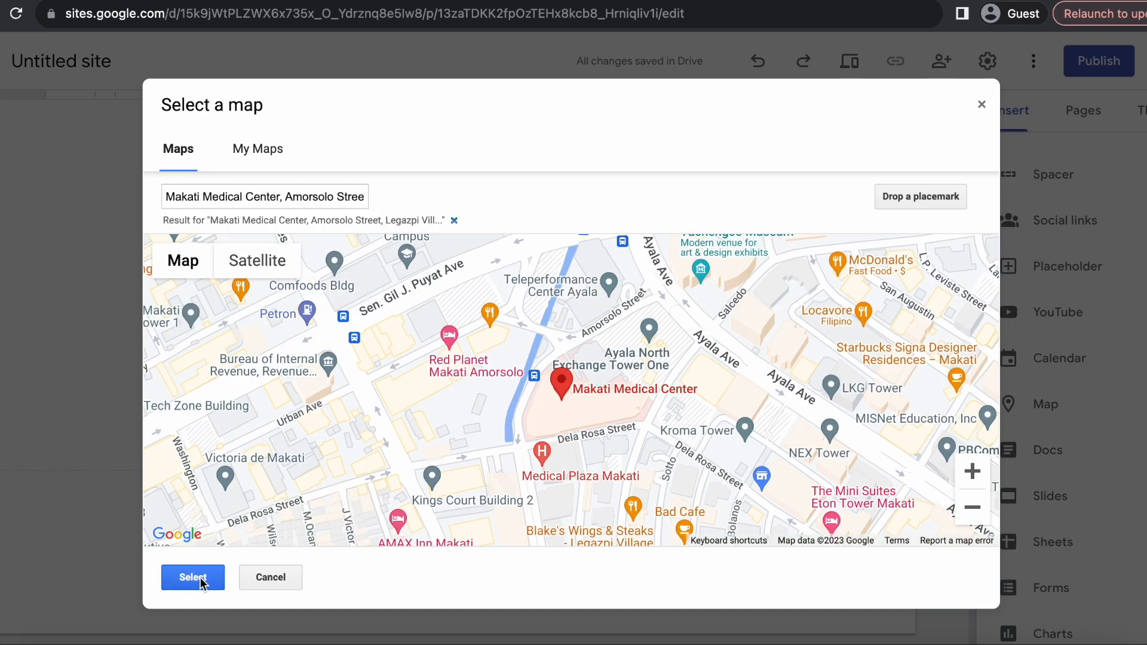
click(193, 577)
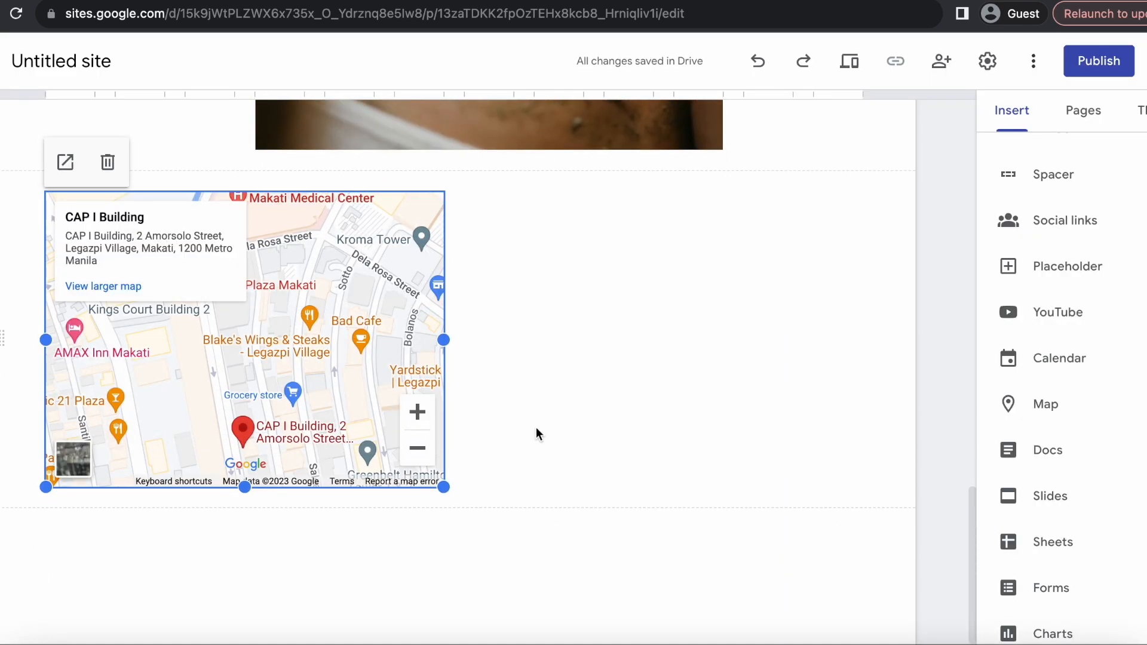
- Examine the location heading, map and contact details below the carousel on the DBL sample site
scroll(536, 428, up, 2)
scroll(536, 427, down, 1)
scroll(535, 428, up, 1)
scroll(535, 426, down, 1)
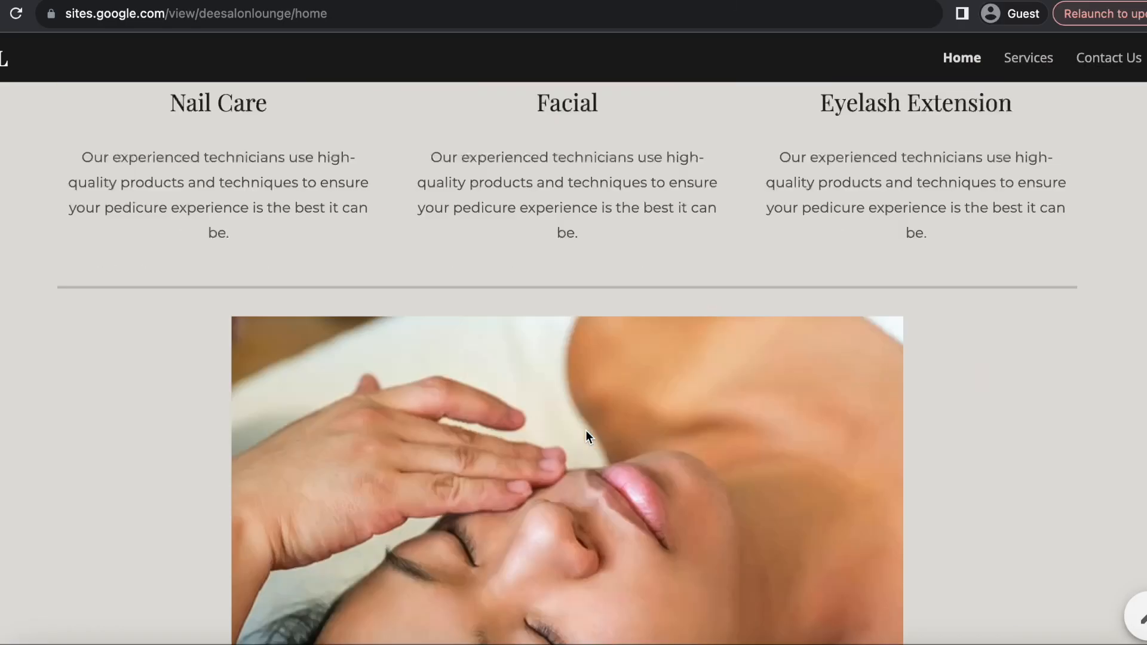
scroll(585, 430, down, 5)
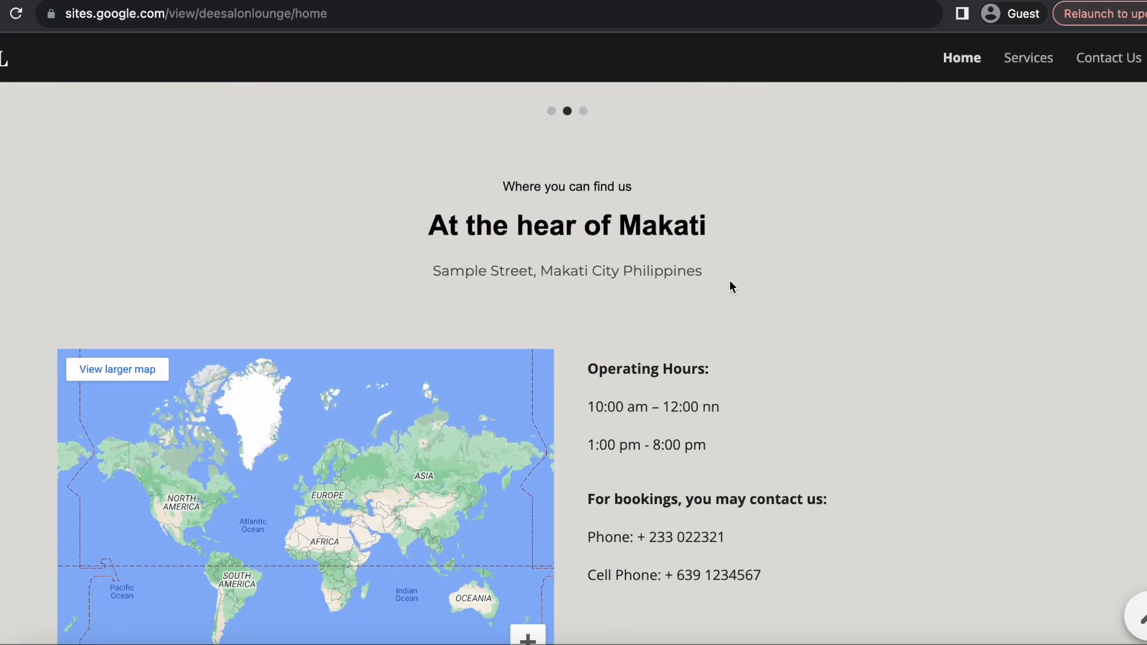
- Copy the location heading text from the DBL sample site and move a duplicate of the Our Services section between the carousel and map
drag(730, 281, 515, 186)
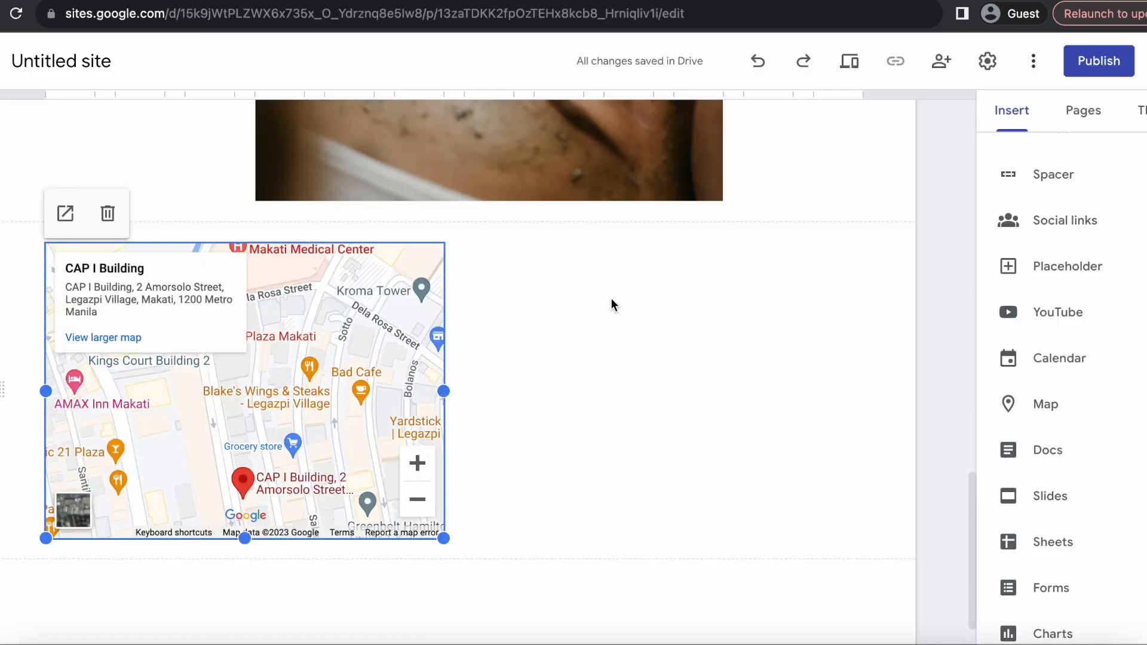
scroll(611, 298, up, 15)
scroll(33, 362, down, 3)
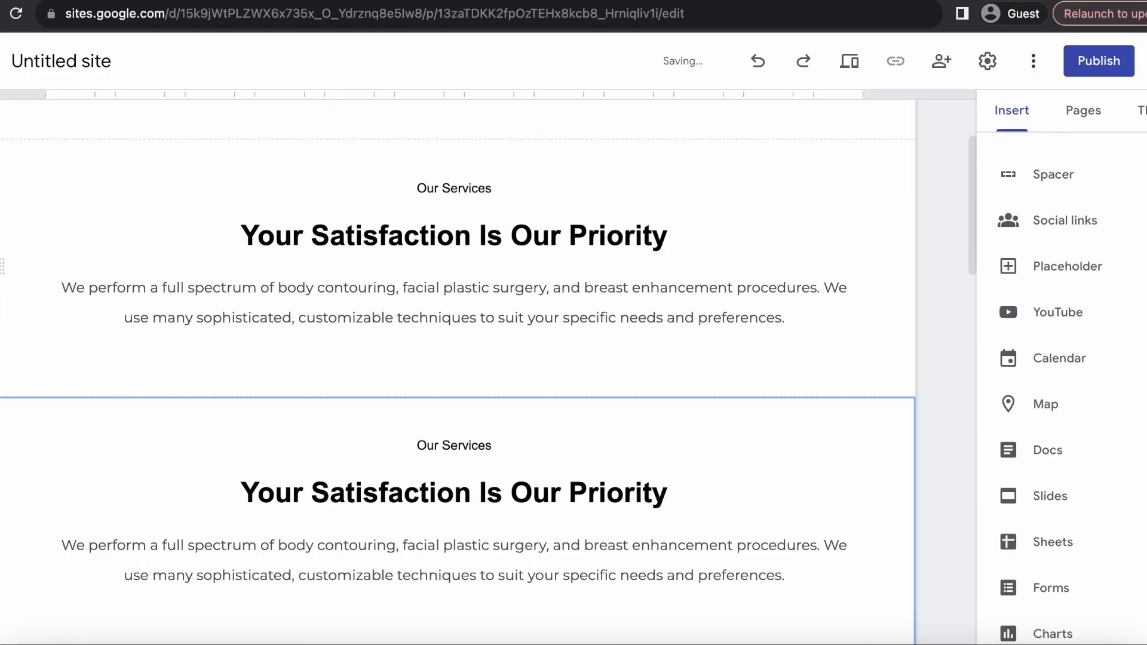
drag(6, 228, 10, 489)
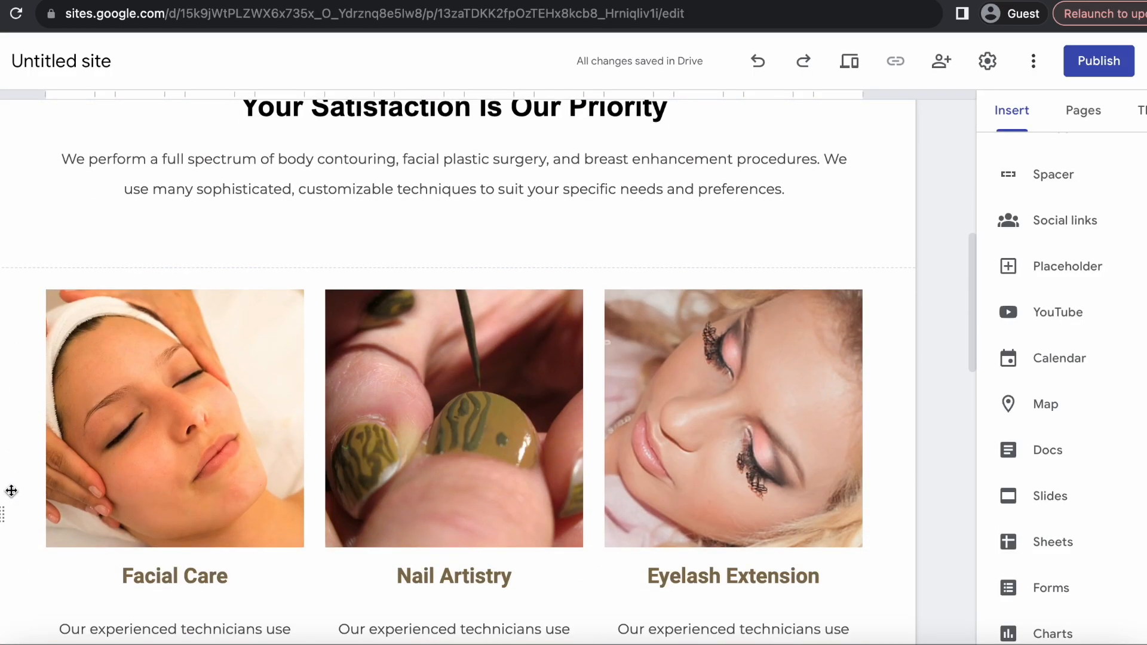
drag(2, 143, 6, 481)
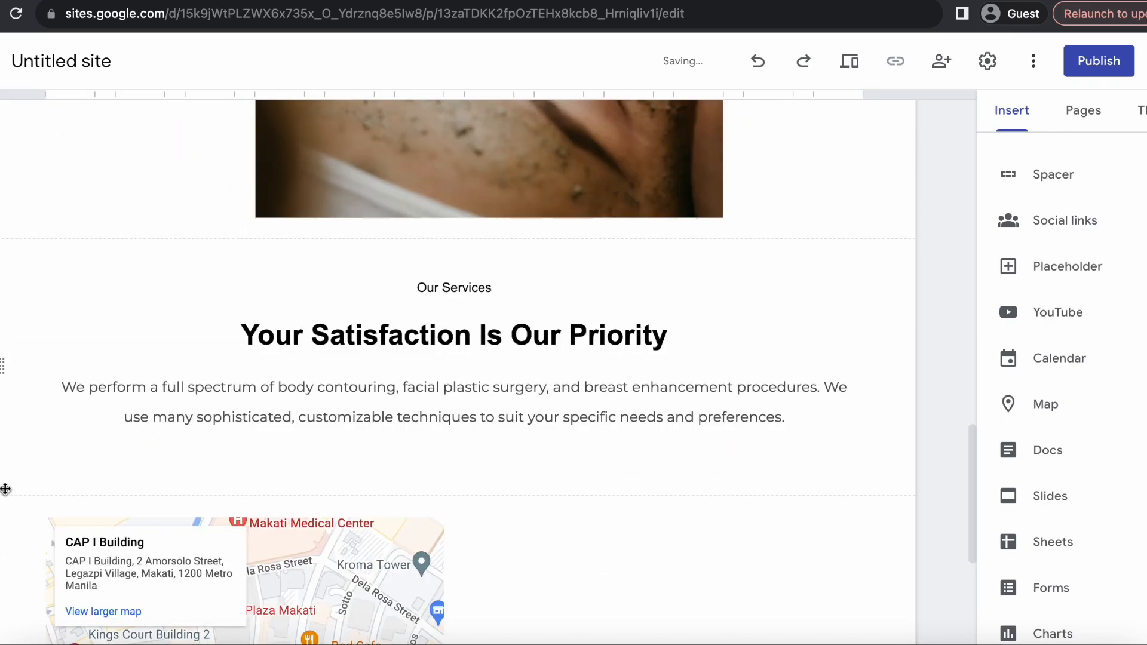
- Replace the duplicated section's text with the copied "At the hear of Makati" location text and remove the trailing blank line
scroll(6, 483, down, 2)
click(406, 281)
key(super+a)
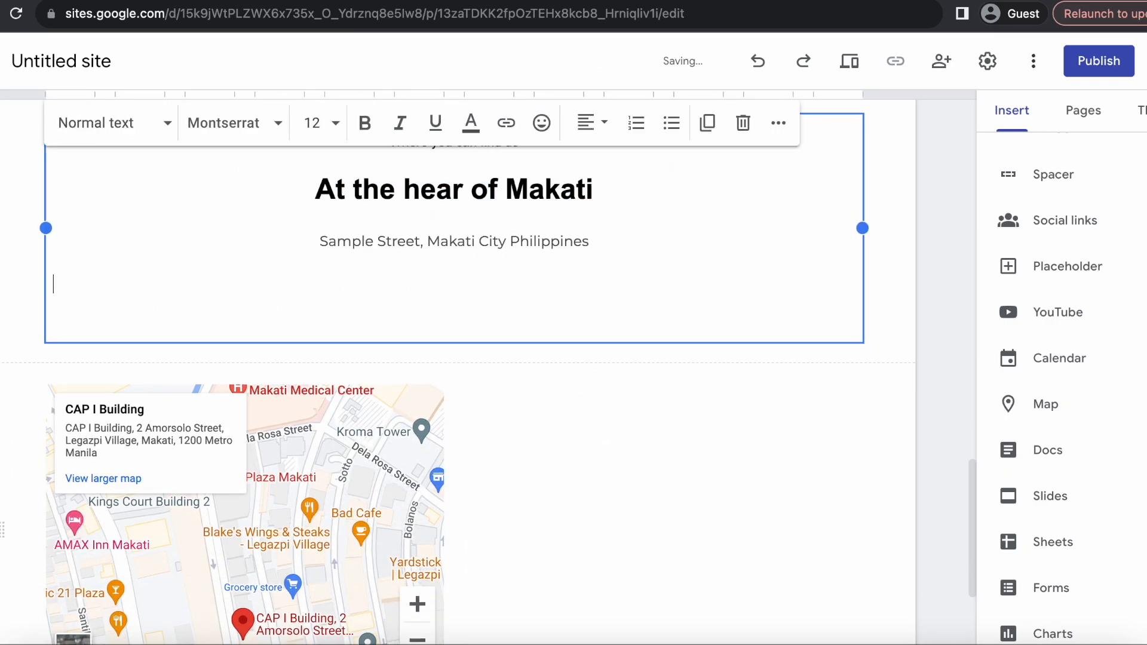
key(BackSpace)
scroll(601, 540, up, 2)
click(601, 540)
- Copy the operating hours and booking contacts from the DBL sample site into a new text box beside the map
scroll(601, 540, up, 7)
scroll(601, 540, down, 8)
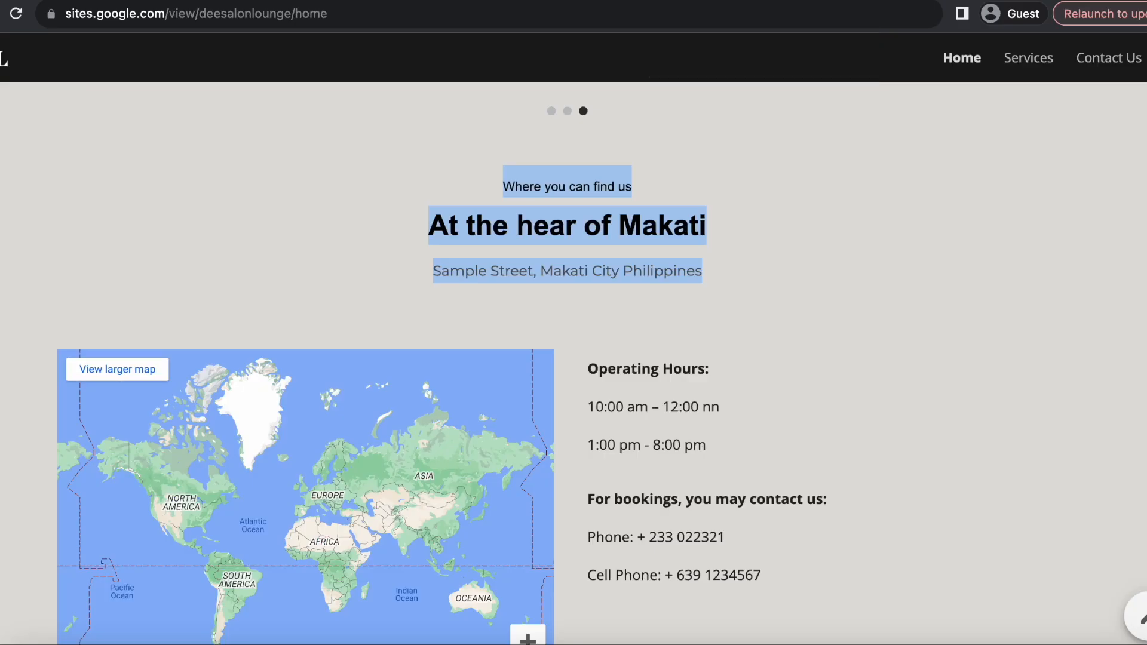
scroll(704, 445, down, 2)
drag(762, 471, 590, 266)
key(ctrl+c)
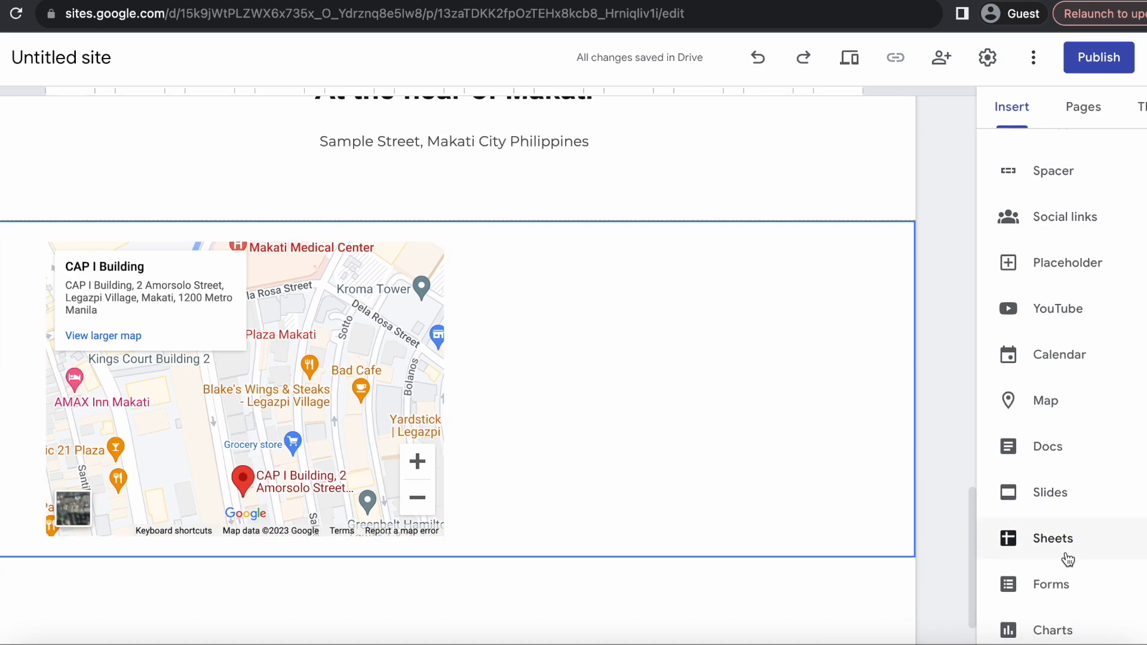
scroll(1068, 559, up, 10)
click(1031, 174)
drag(452, 417, 558, 248)
click(558, 248)
key(ctrl+v)
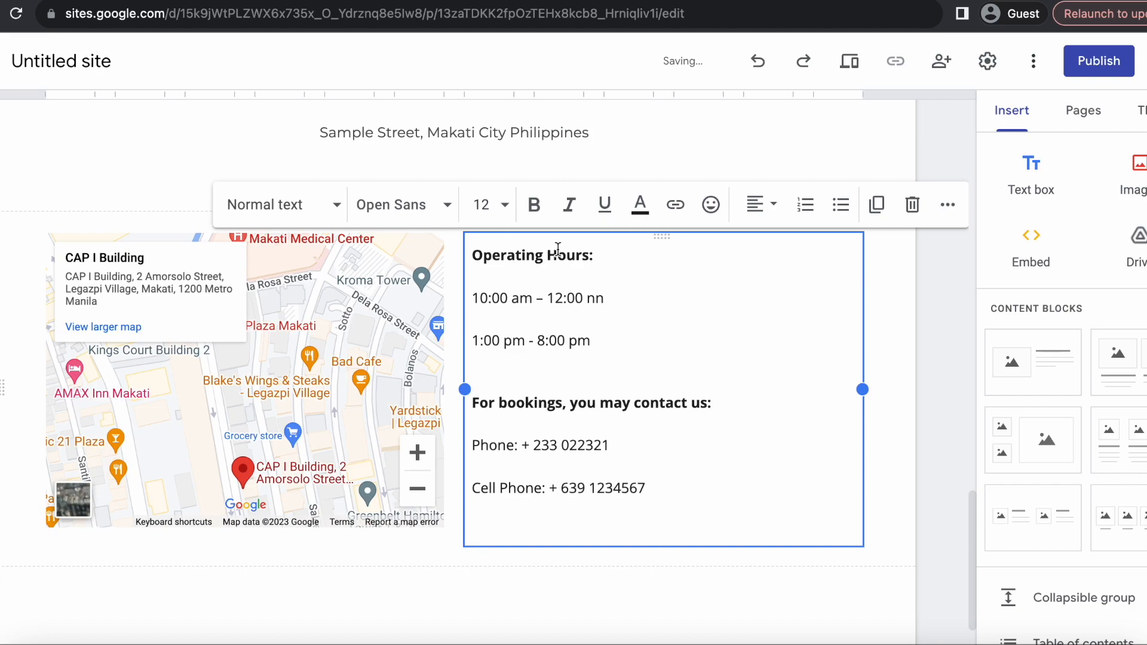
click(894, 512)
- Increase the height of the map below the location heading
scroll(637, 501, down, 1)
click(369, 405)
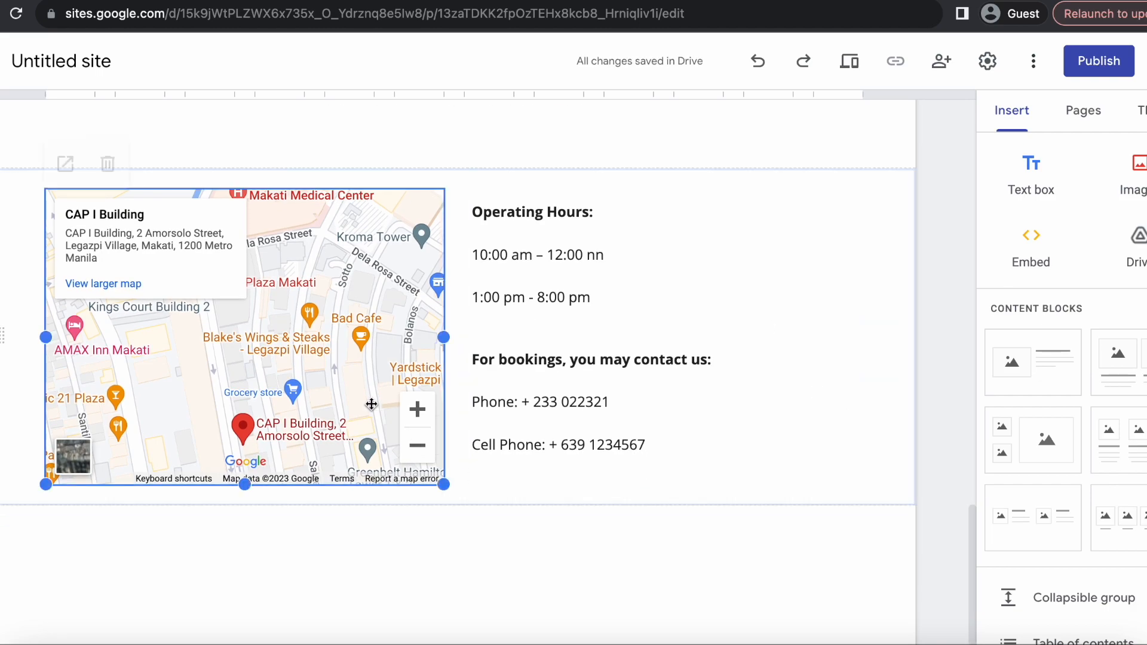
scroll(526, 421, up, 6)
scroll(526, 420, down, 6)
drag(453, 449, 468, 519)
- Narrow the operating hours text box to leave a gap between it and the map
click(537, 292)
drag(466, 293, 532, 297)
click(486, 408)
scroll(486, 409, up, 2)
drag(370, 427, 284, 422)
drag(661, 347, 575, 371)
click(594, 543)
scroll(595, 537, down, 3)
scroll(595, 537, up, 3)
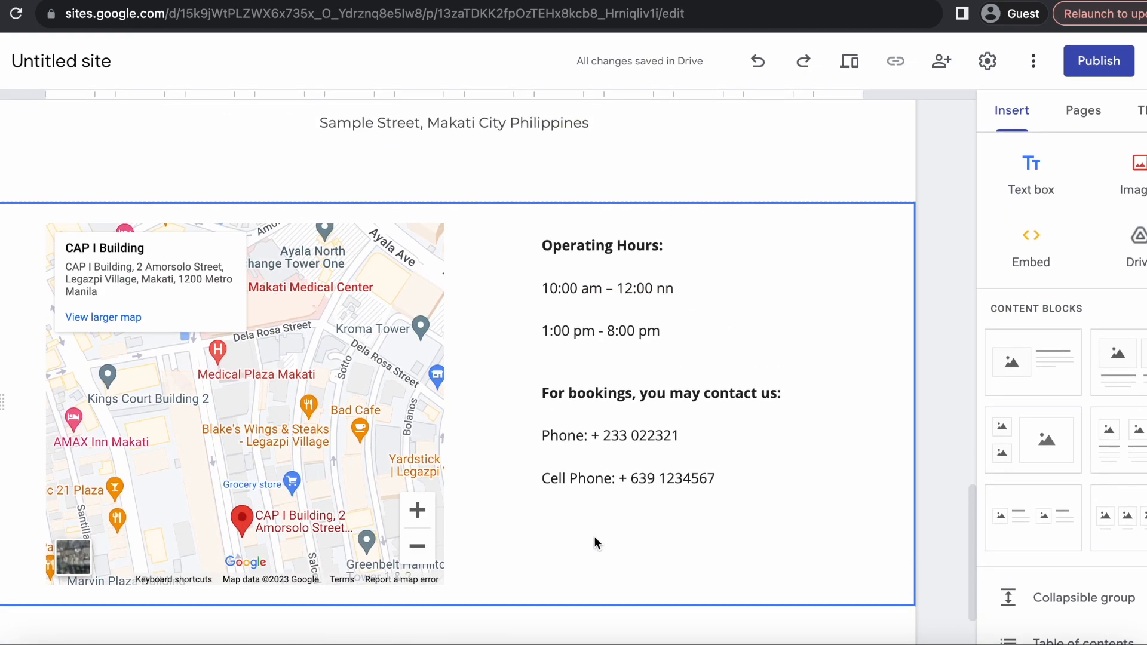
- Add a footer reading "© 2020 - 2023 Beauty Lounge Makati", based on the copyright line of the DBL sample site
scroll(595, 537, down, 3)
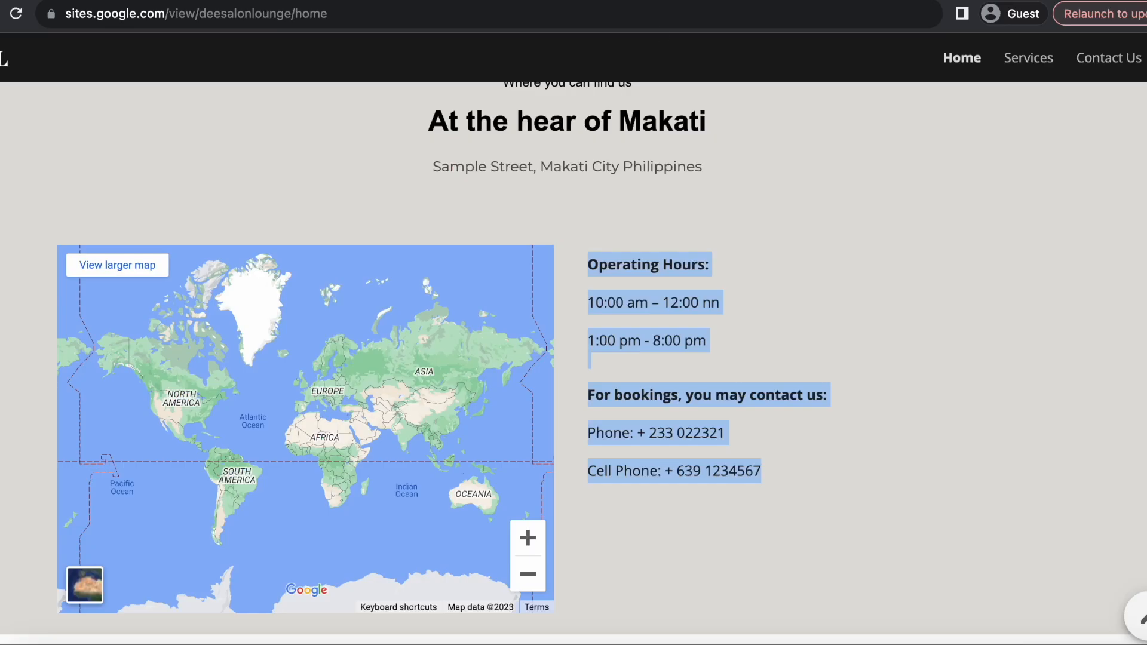
scroll(568, 410, down, 2)
click(566, 476)
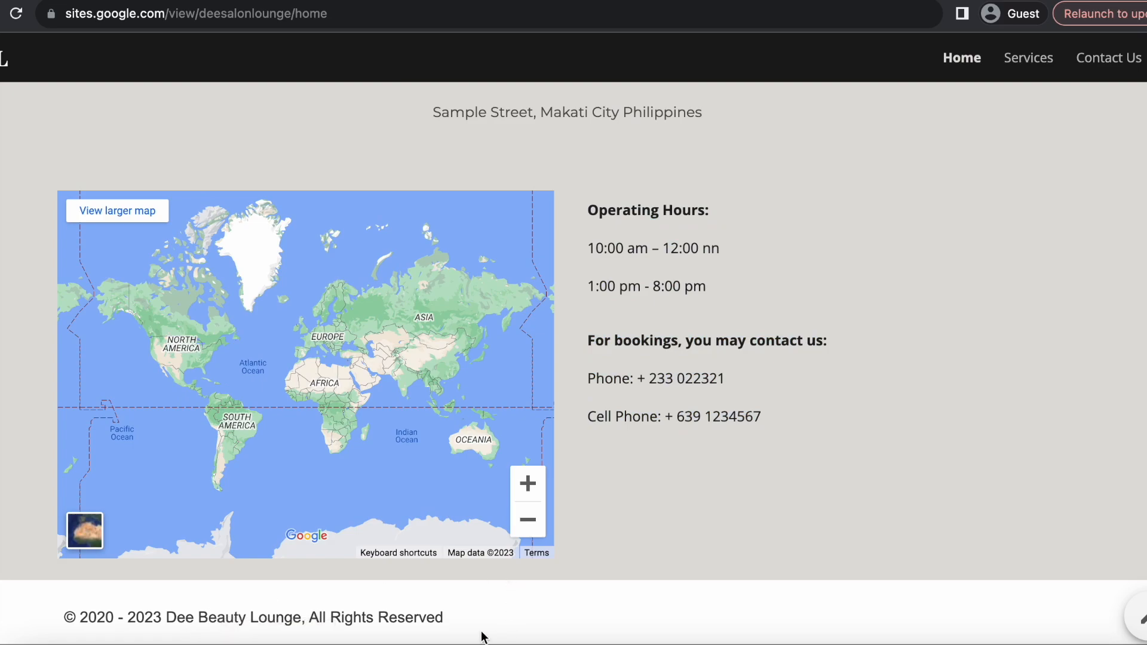
drag(308, 616, 66, 617)
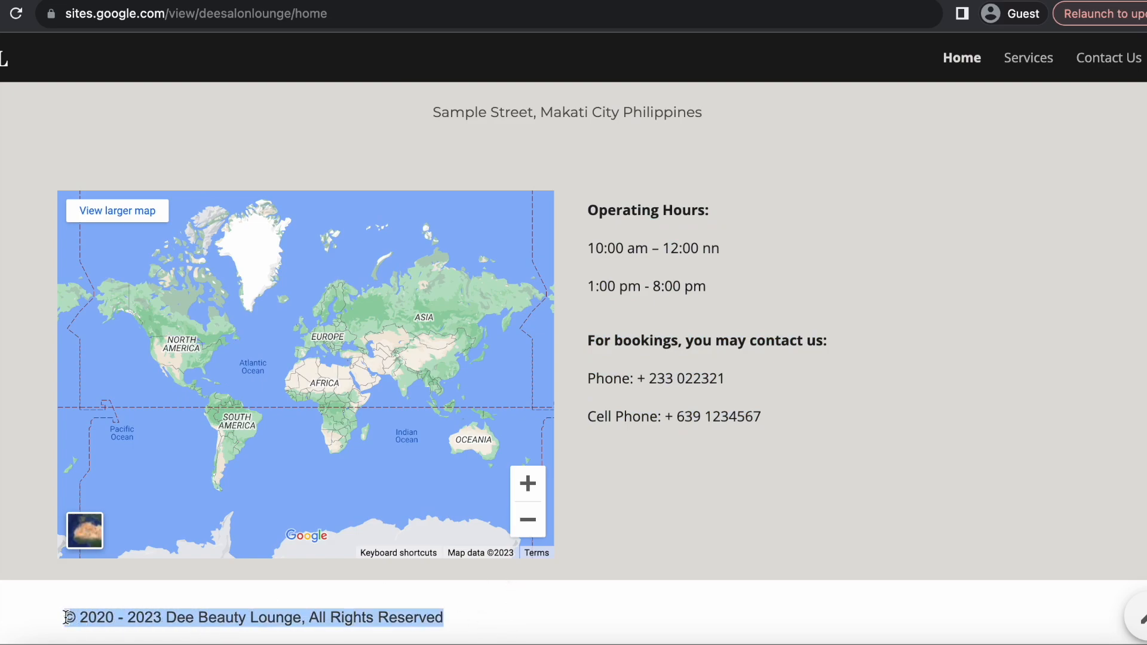
click(99, 617)
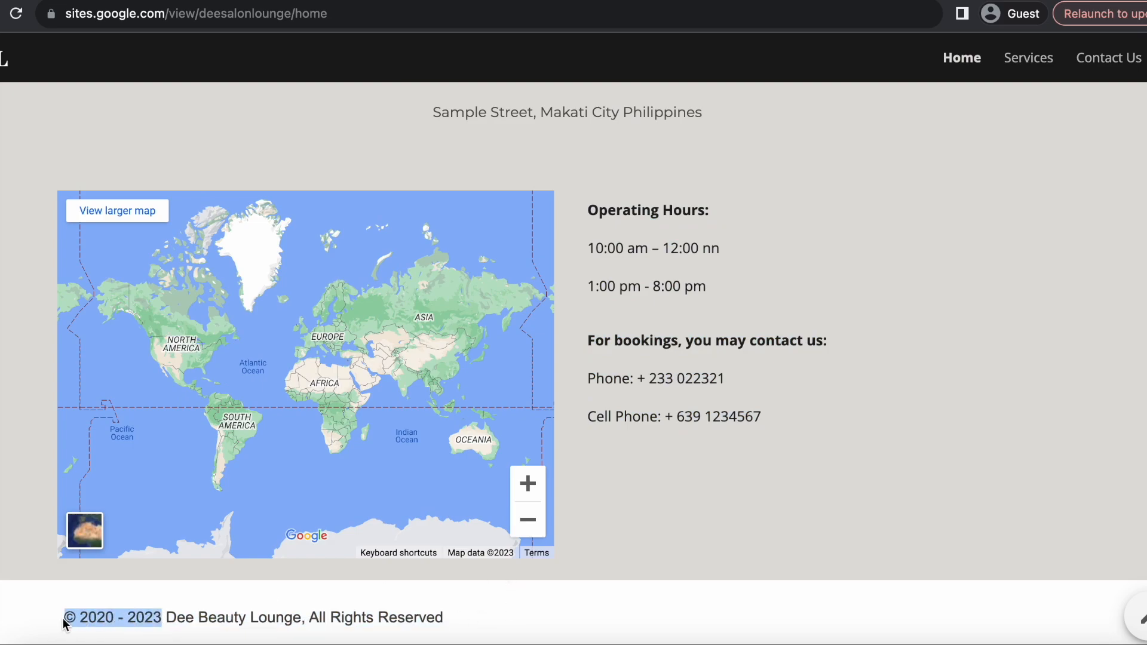
click(327, 2)
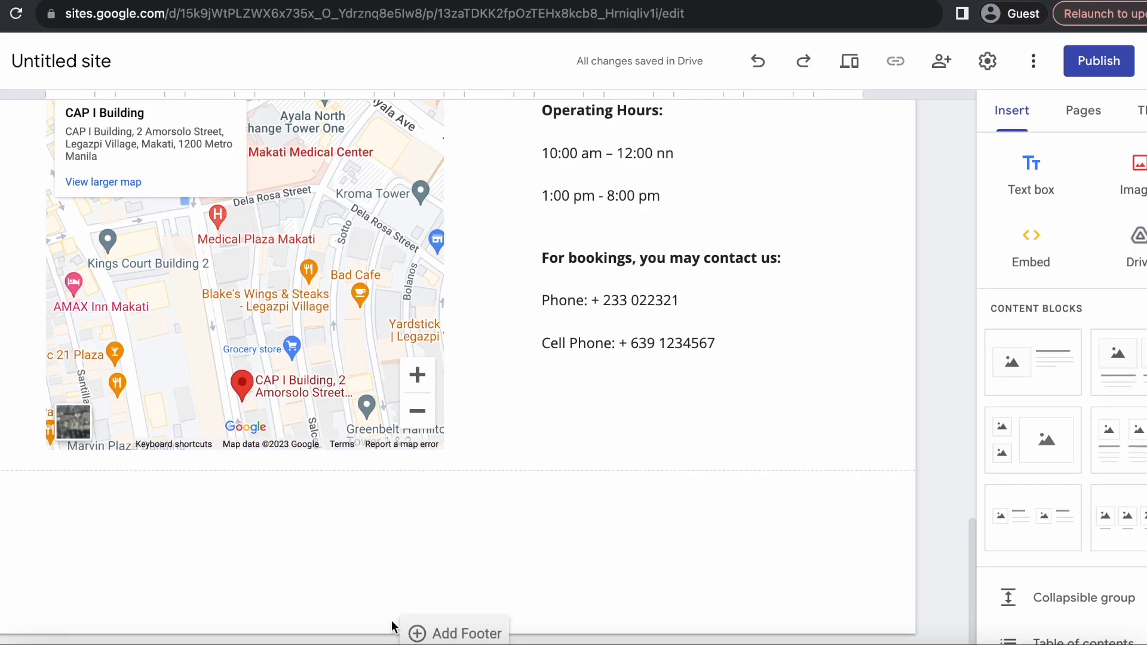
click(406, 630)
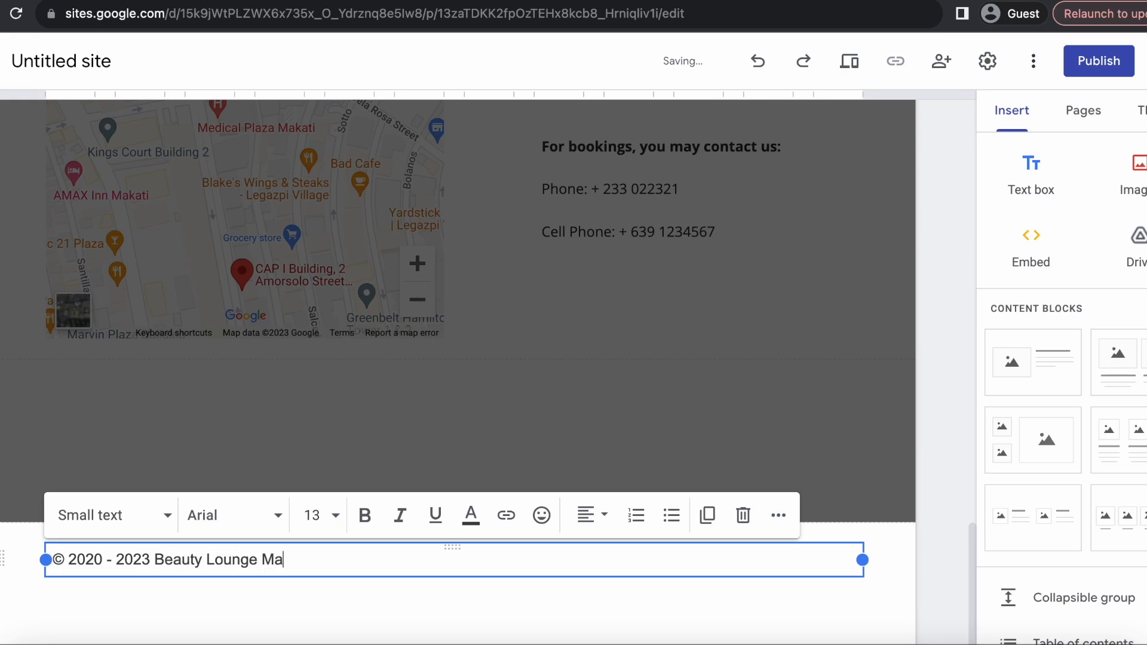
click(299, 618)
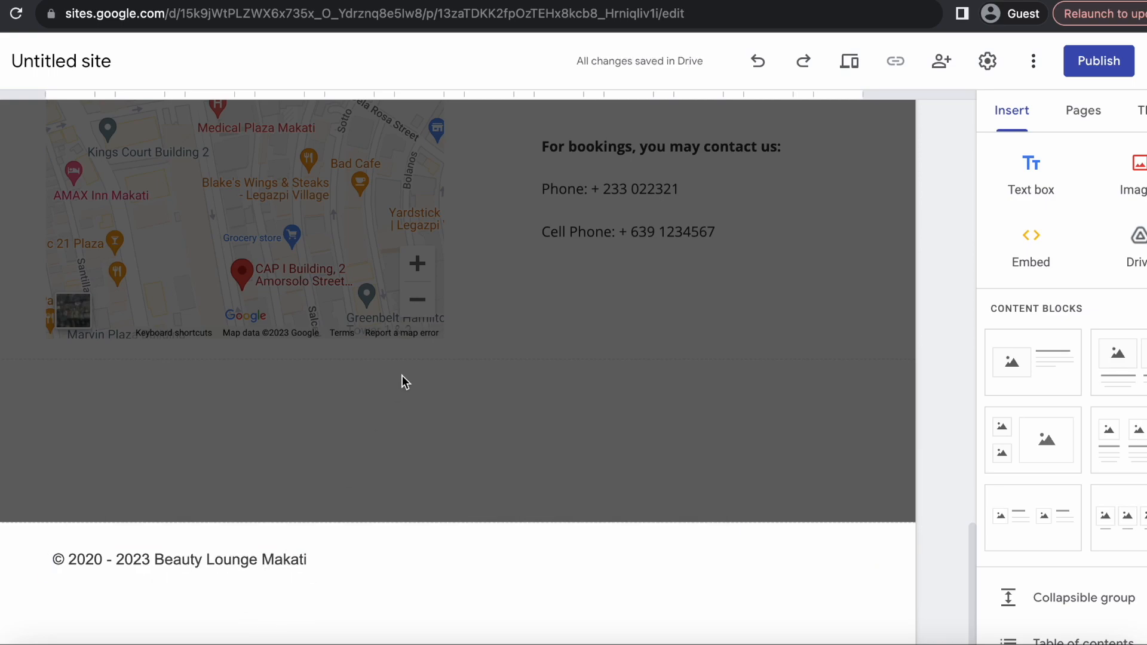
- Enter "Beauty Lounge Makati" as the site name in the header
scroll(404, 382, up, 20)
click(257, 196)
click(63, 134)
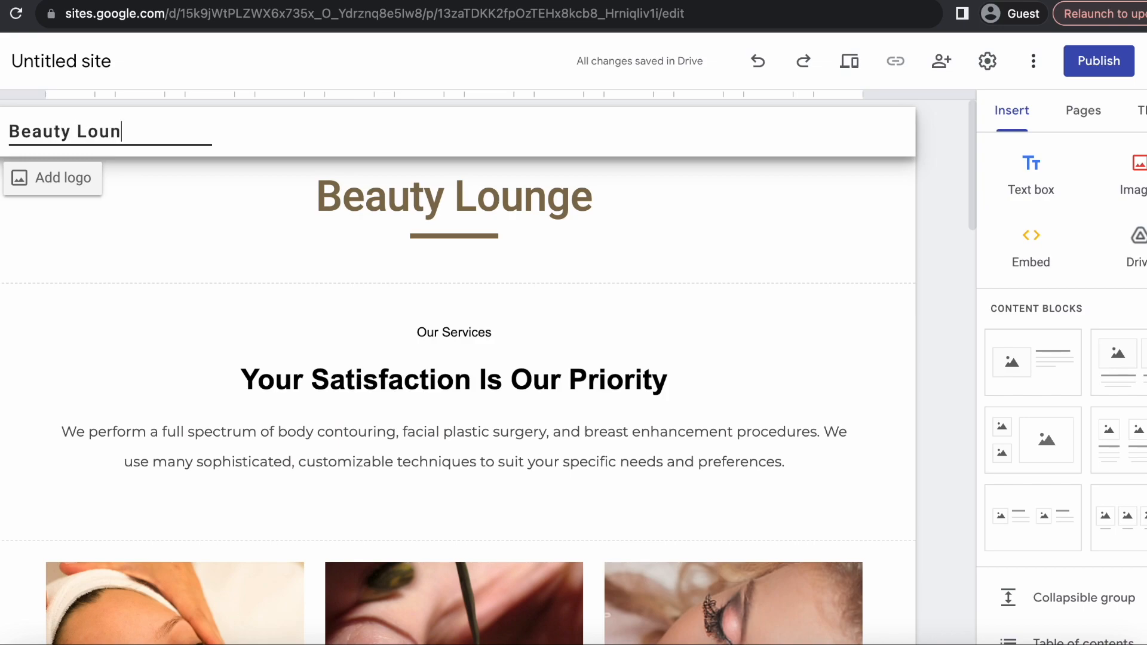
click(162, 251)
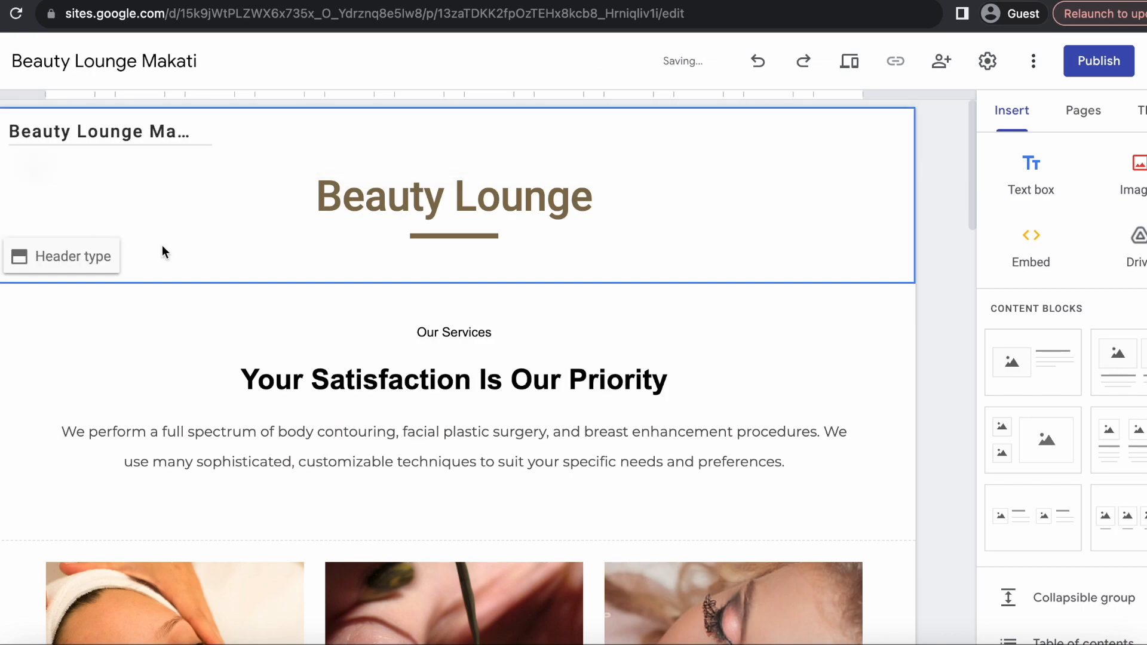
- Shorten the site name shown in the header to "BLM"
click(192, 135)
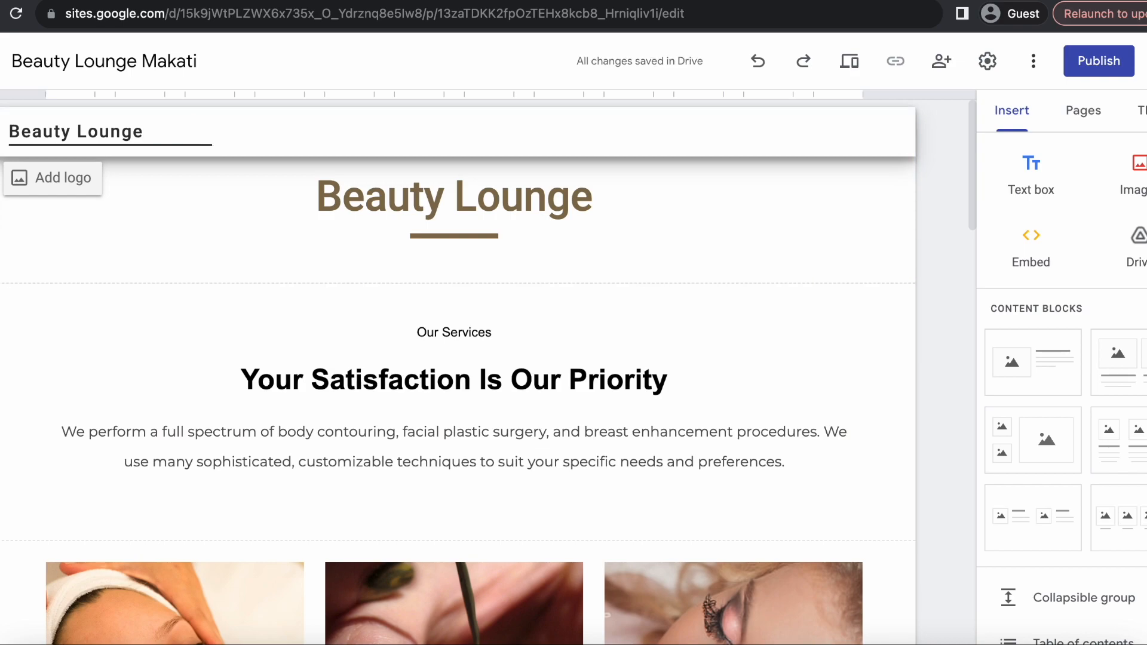
text(BLM)
click(253, 333)
- Extend the Home page title to read "Beauty Lounge Makati" and review the whole page down to the footer
click(576, 201)
text(Makati)
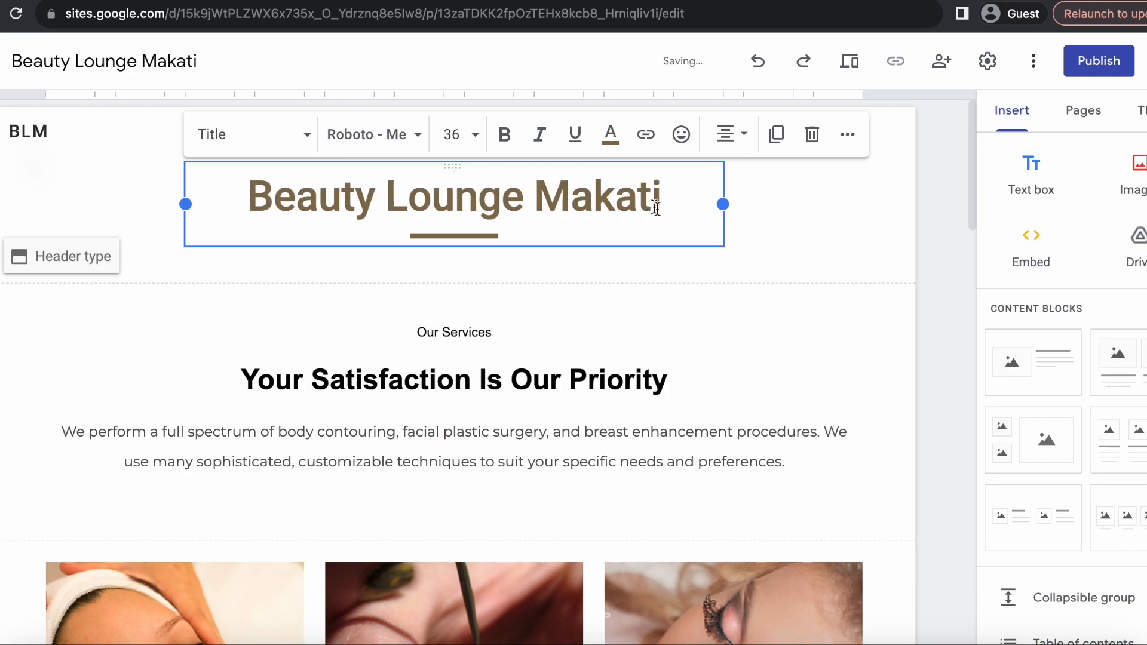
click(708, 311)
scroll(712, 307, down, 1)
scroll(482, 213, up, 1)
scroll(642, 302, down, 7)
scroll(642, 301, down, 15)
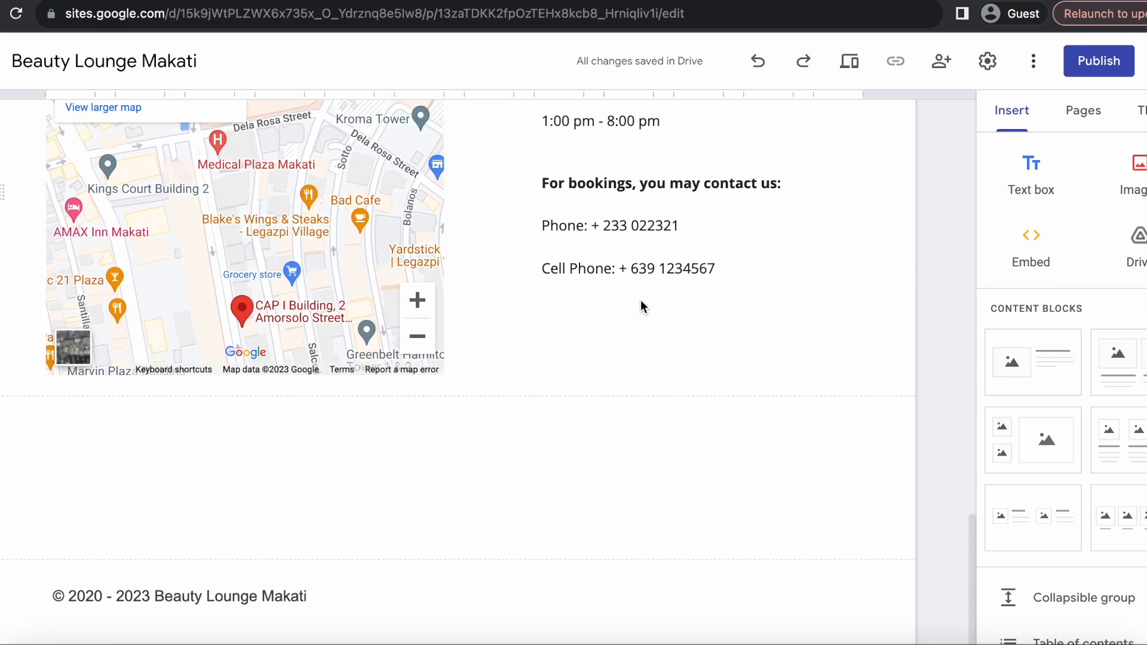
scroll(643, 307, up, 20)
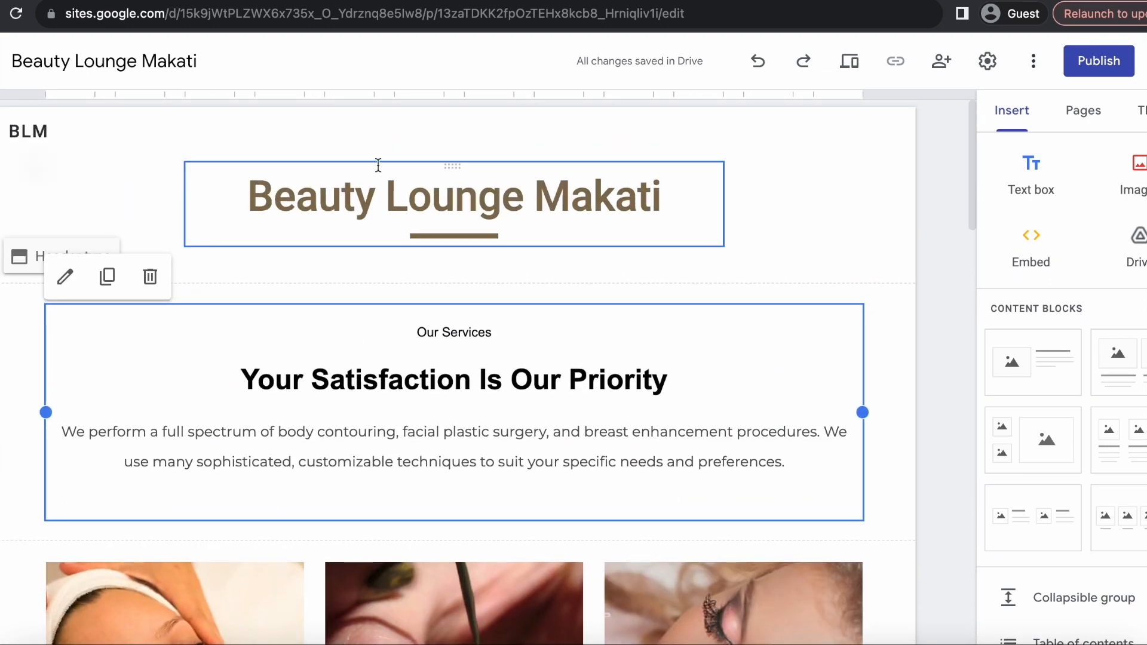
- Add a new page named "Contact Us" to the site
click(1093, 123)
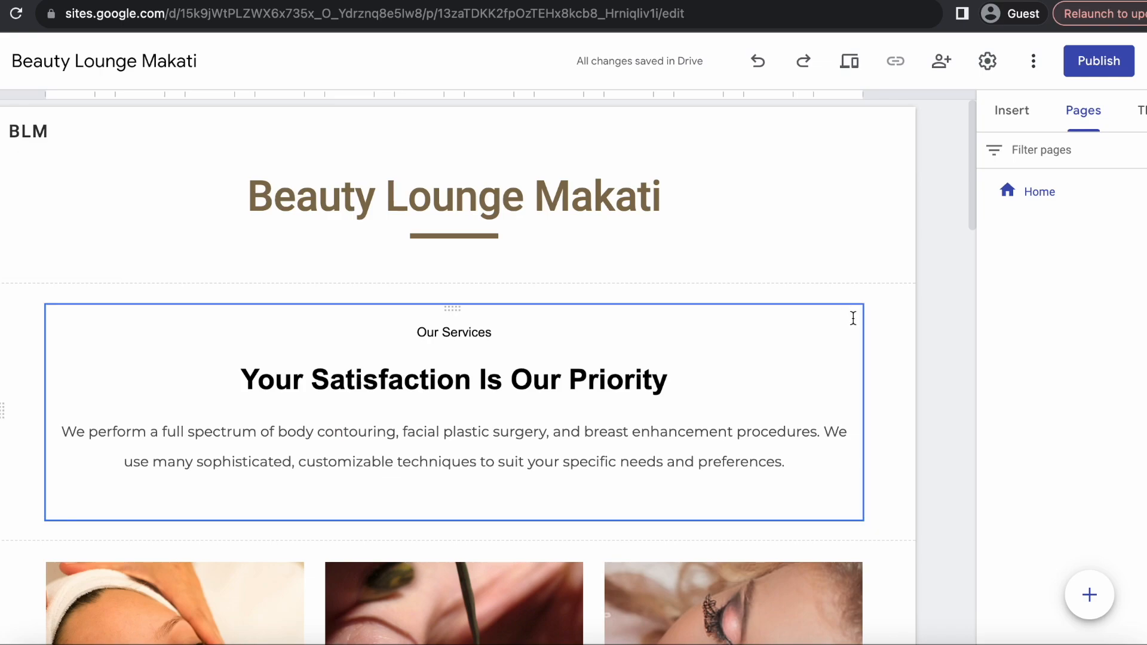
click(1090, 597)
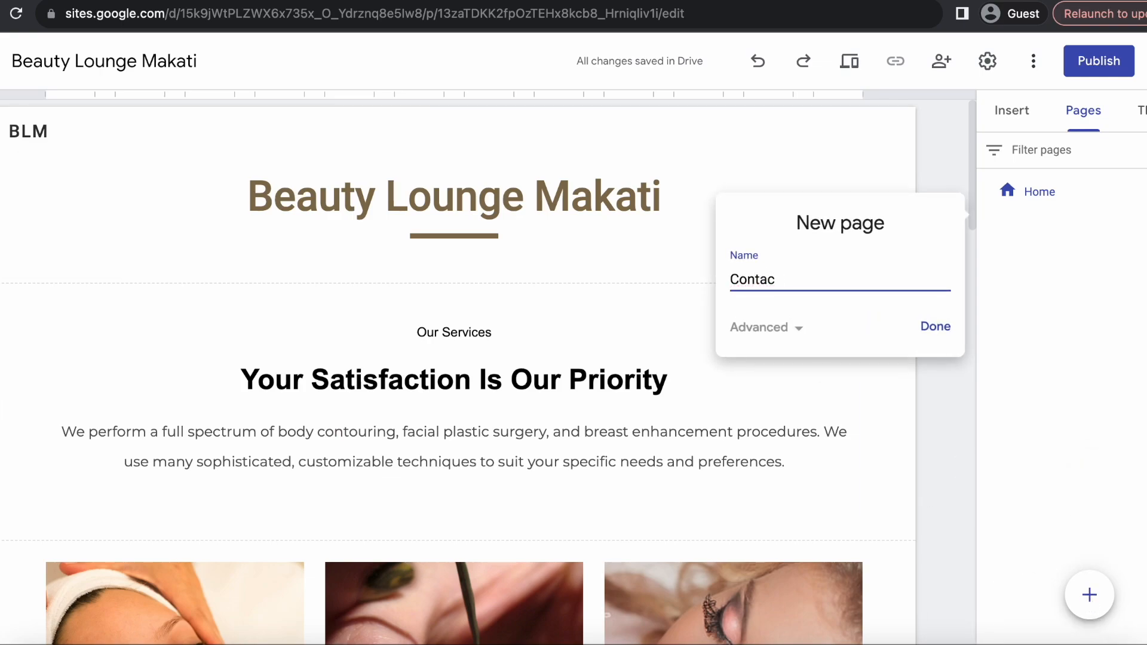
click(931, 341)
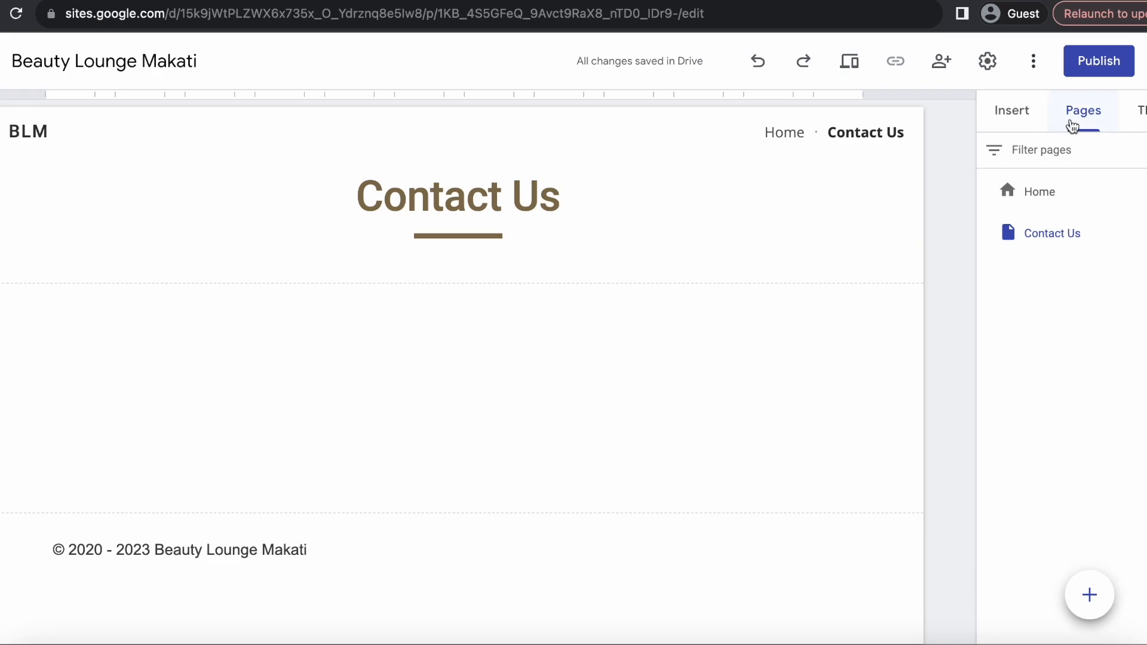
- Insert the content block with one image beside a heading and text on the Contact Us page
click(1011, 110)
scroll(1027, 406, down, 3)
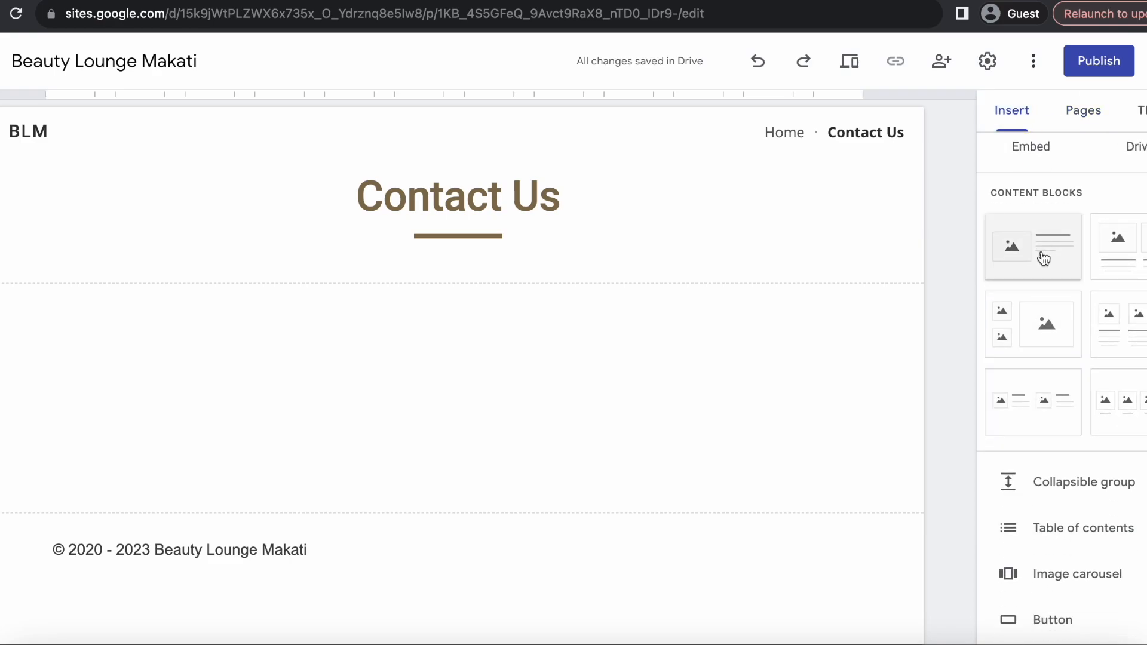
click(1044, 259)
scroll(623, 303, up, 2)
- Copy the map and operating hours section from the Home page and paste it on the Contact Us page
click(771, 136)
scroll(583, 414, down, 20)
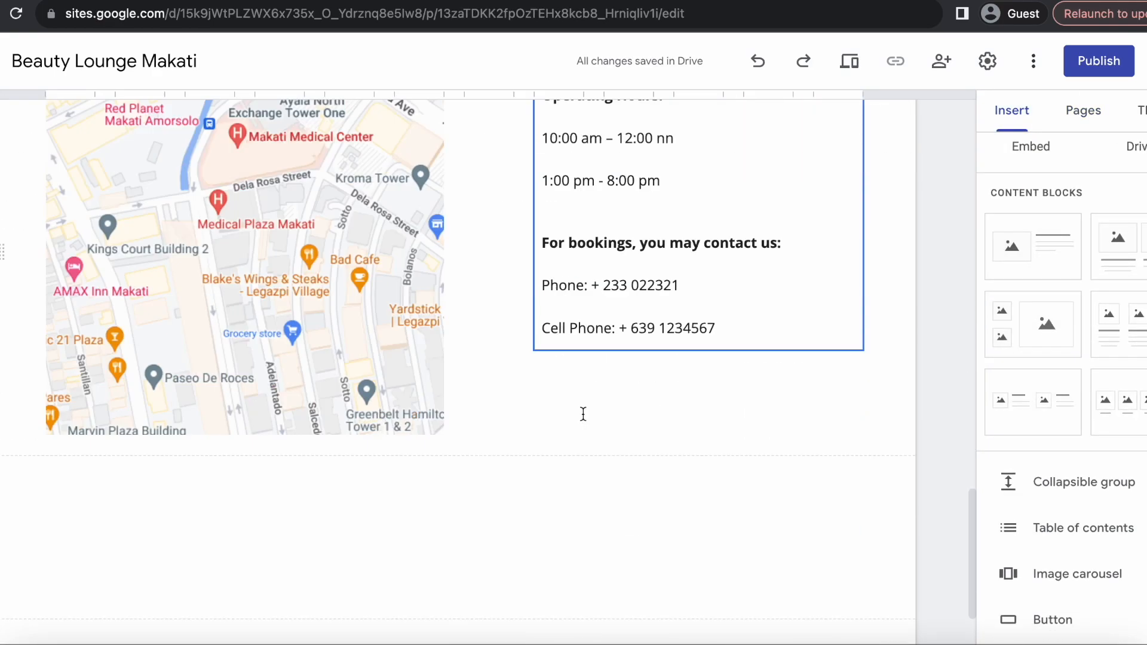
scroll(584, 414, up, 2)
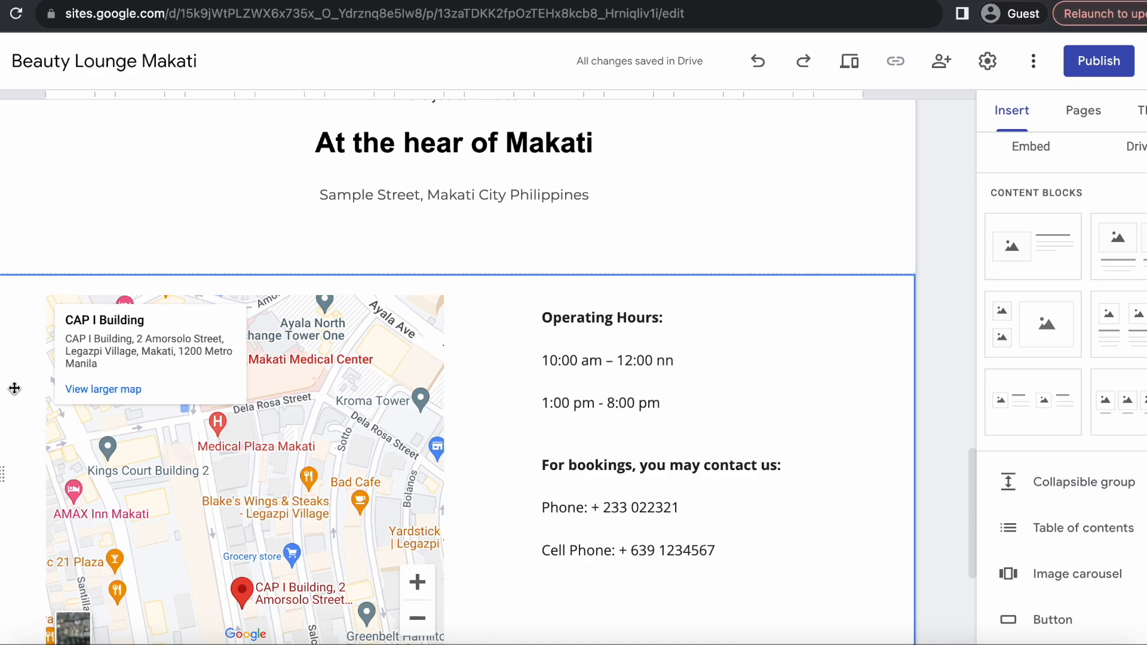
scroll(869, 168, up, 15)
click(860, 133)
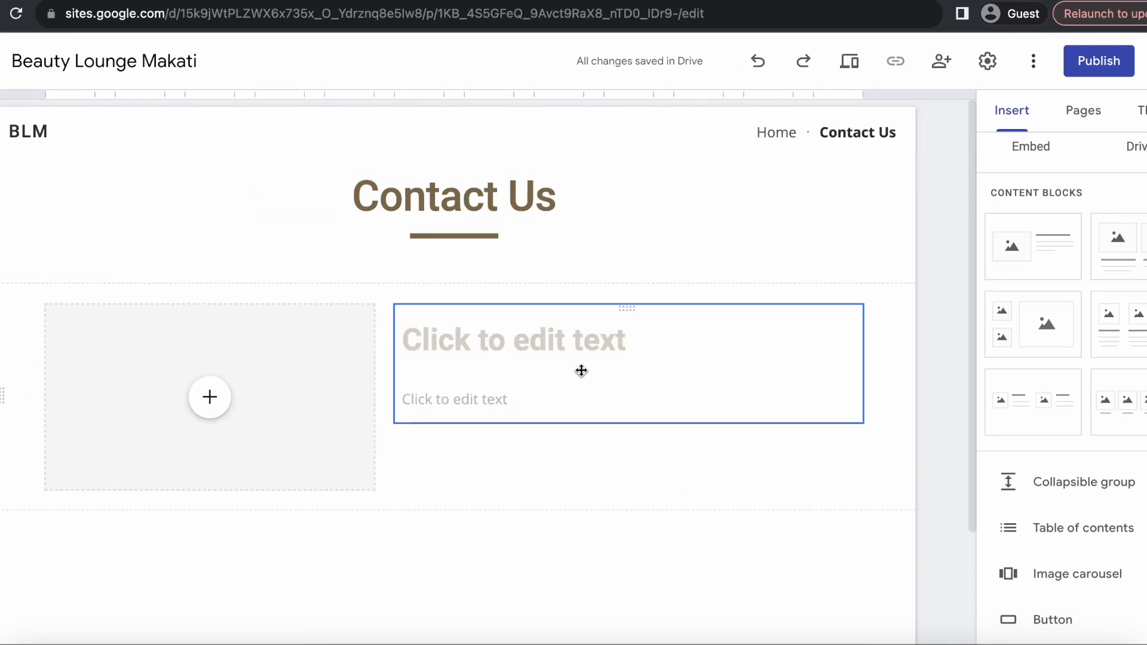
click(485, 458)
key(super+v)
scroll(485, 458, up, 5)
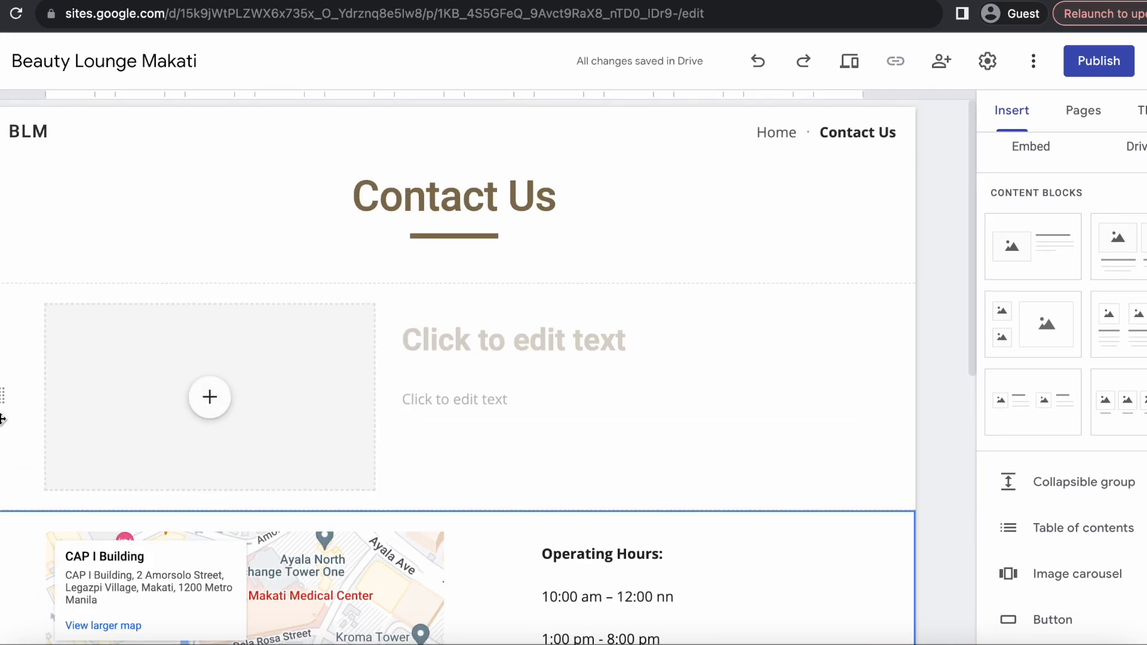
- Delete the empty image-and-text block above the map section on the Contact Us page
click(5, 412)
scroll(483, 417, down, 5)
scroll(483, 417, up, 5)
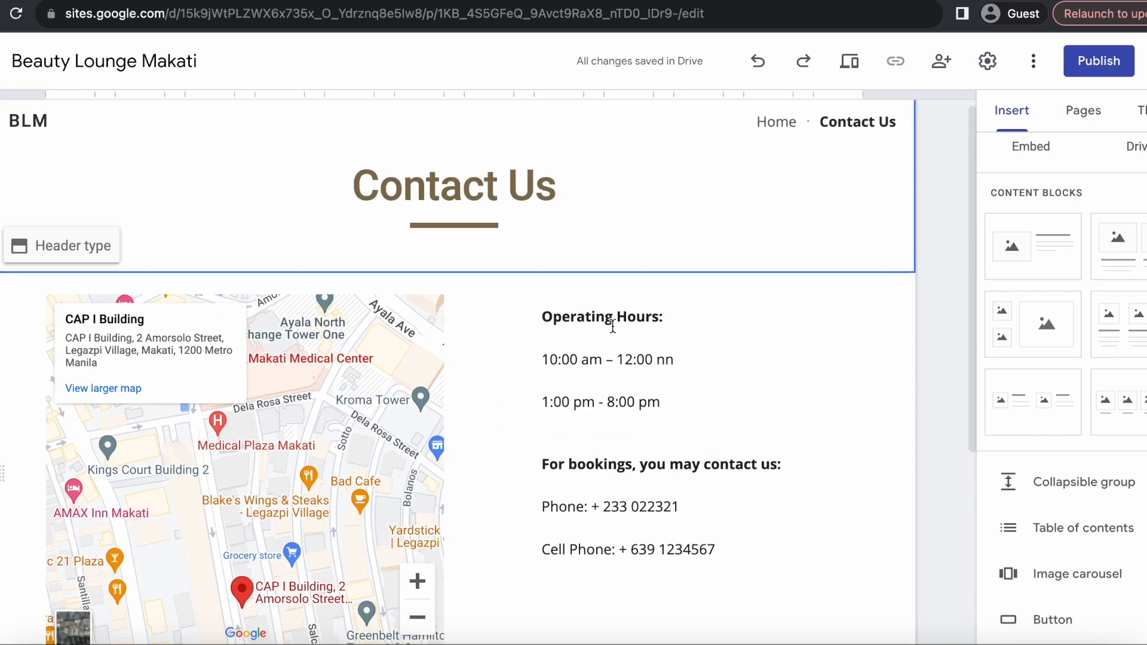
scroll(1109, 442, down, 8)
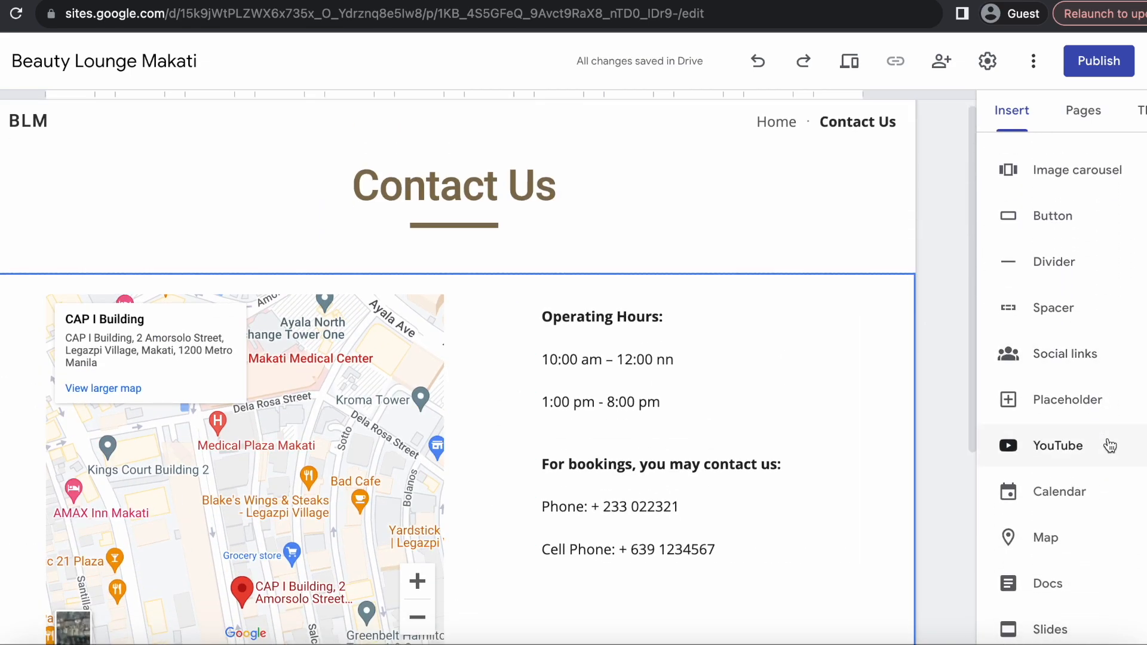
scroll(1110, 445, down, 1)
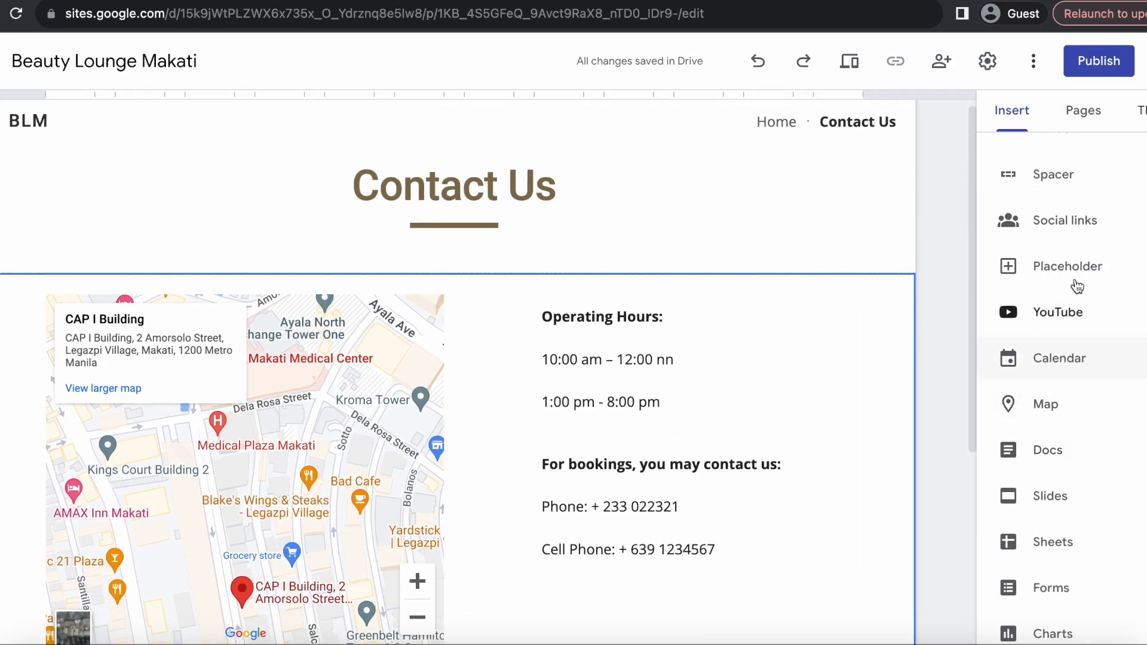
click(774, 127)
scroll(743, 399, down, 5)
click(1053, 226)
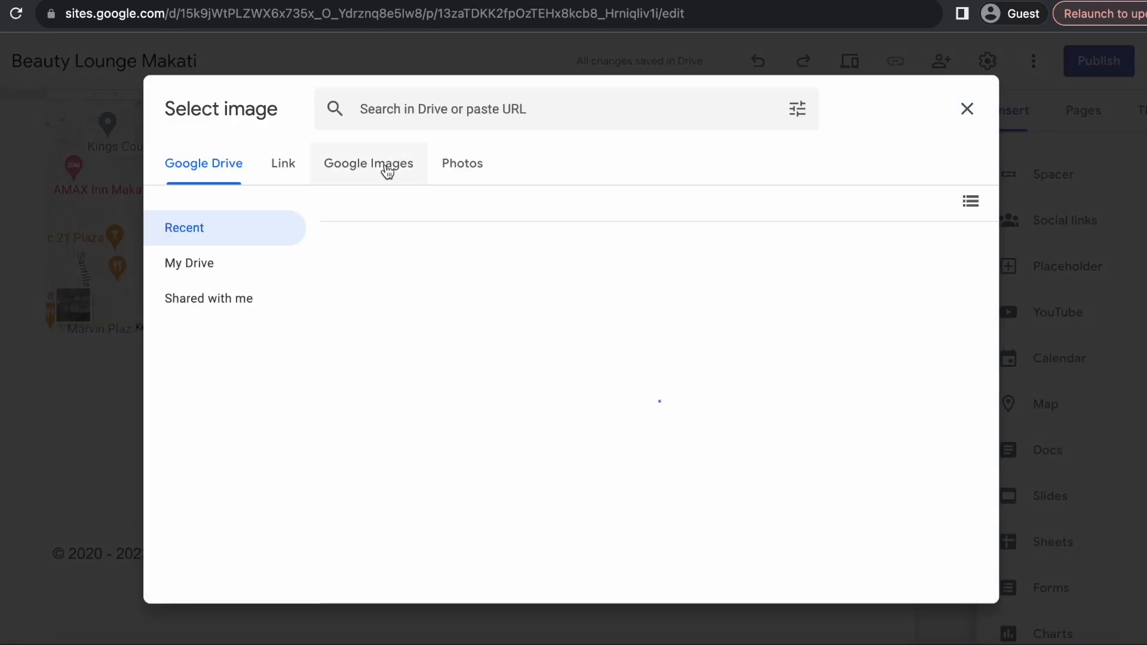
click(387, 170)
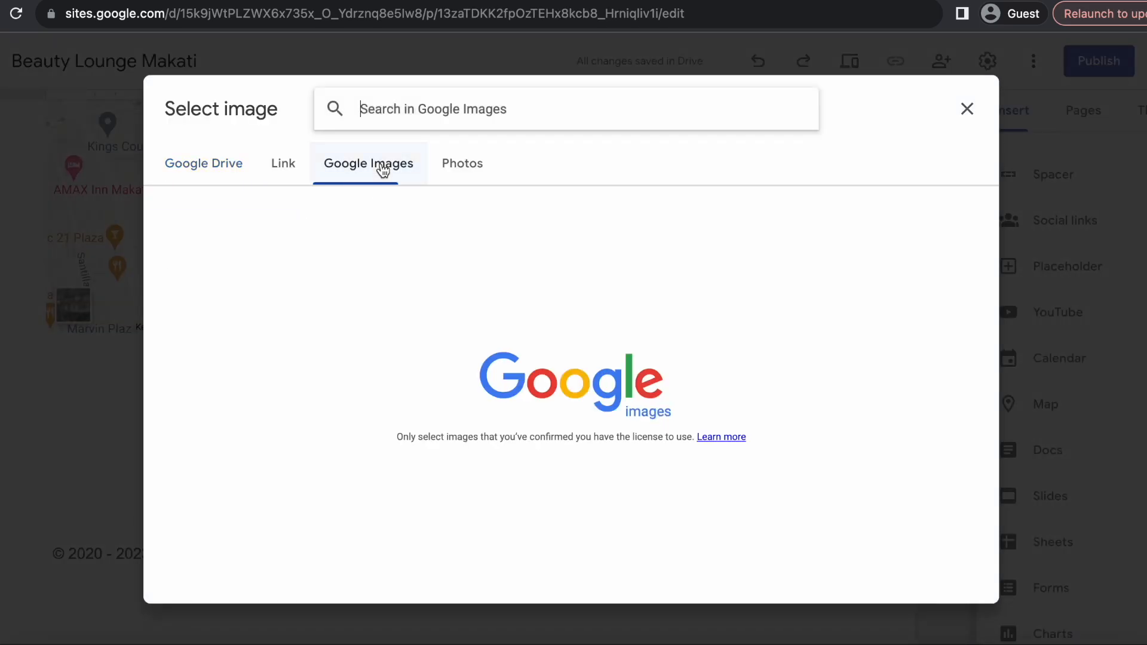
text(yout)
click(404, 192)
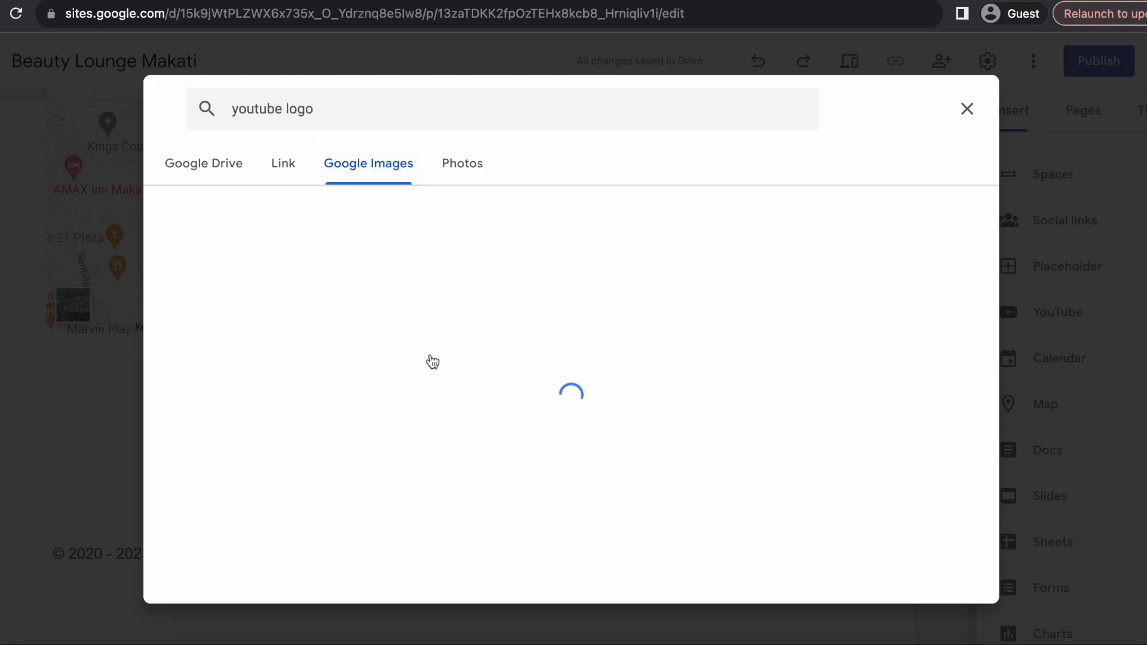
click(230, 292)
click(544, 376)
click(230, 272)
click(947, 577)
- Add facebook.com as the second social link and give it the round blue Facebook logo from a "facebook logo" Google Images search
click(491, 332)
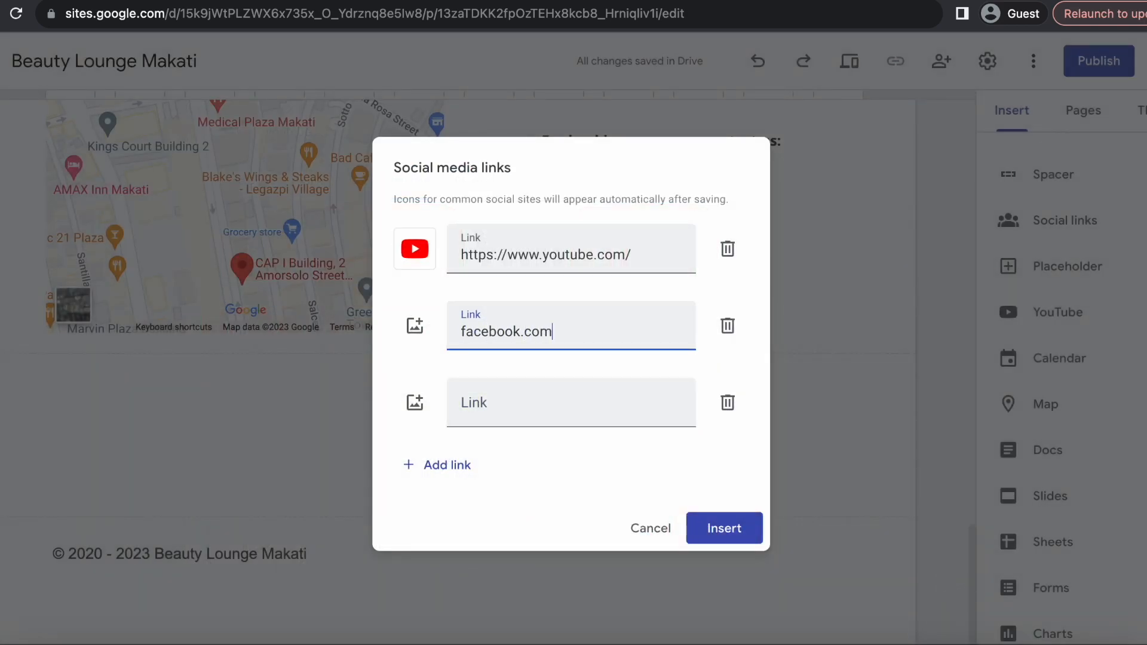
click(413, 325)
click(423, 392)
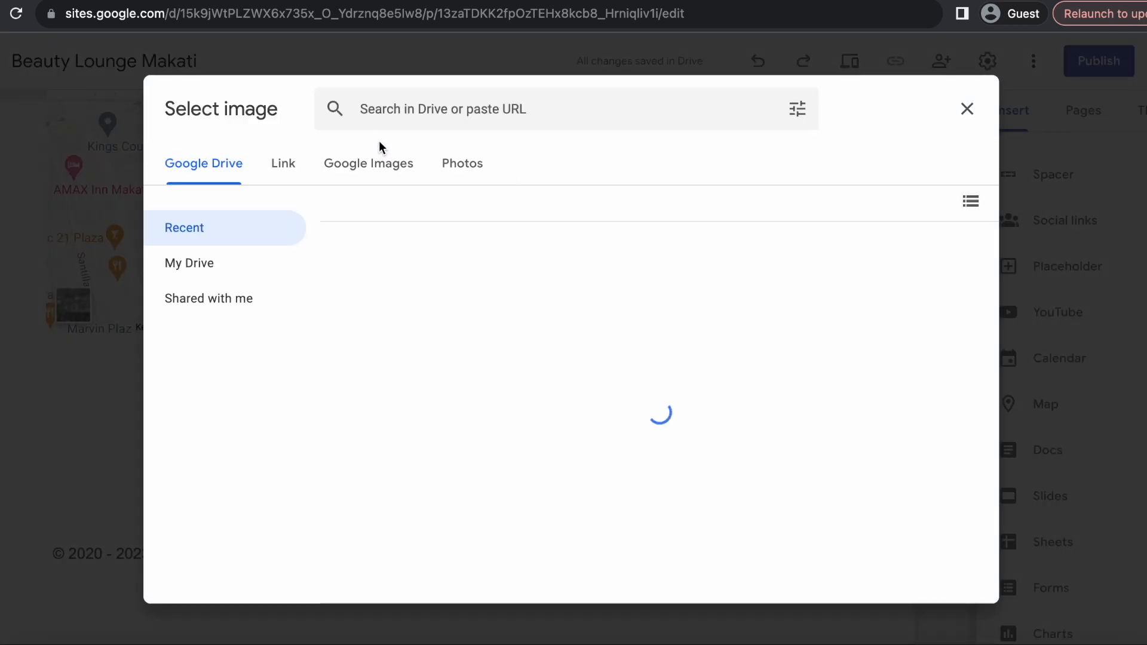
click(370, 161)
text(facebook logo)
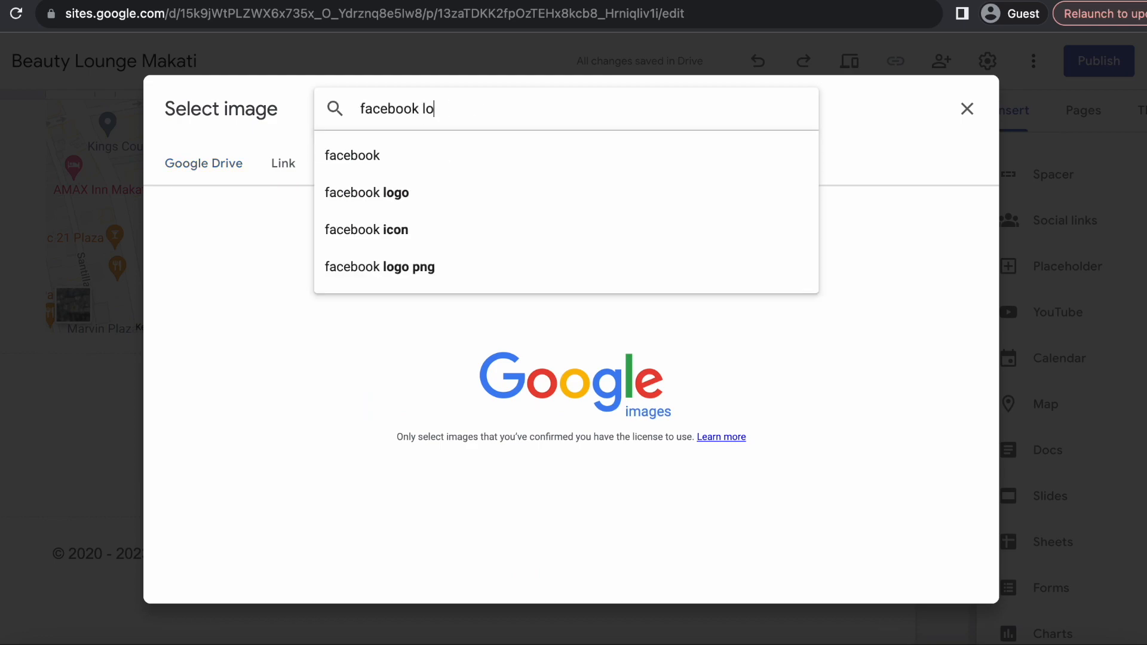
key(Return)
click(225, 245)
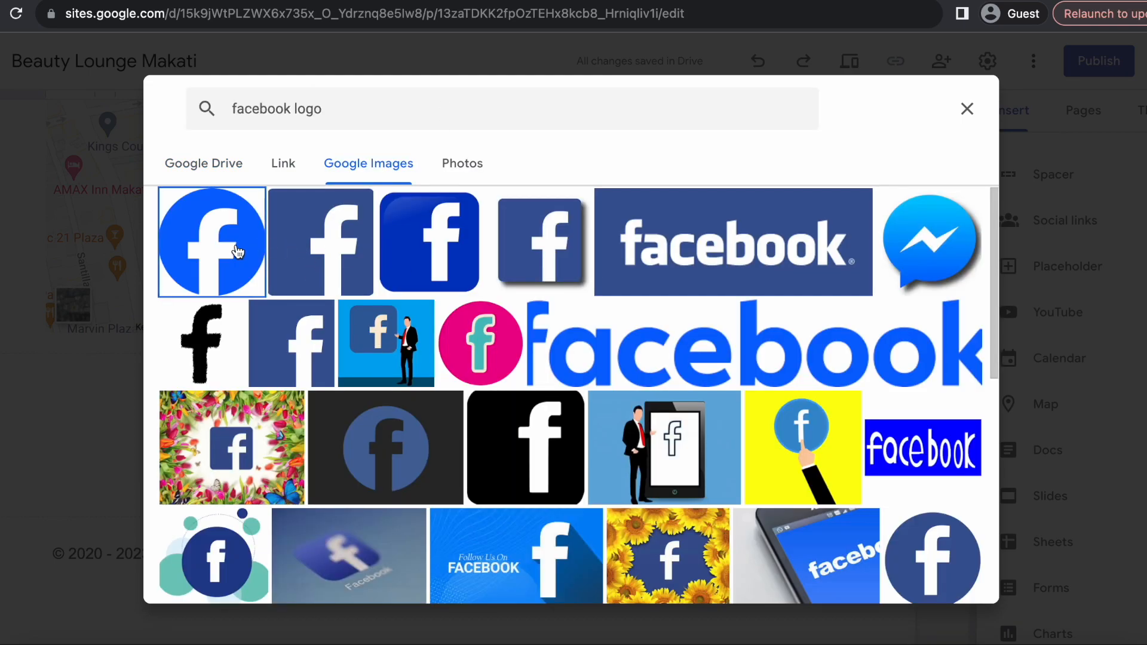
click(947, 576)
- Add instagram.com as the third social link with an Instagram logo from Google Images, and insert the social links block
click(483, 403)
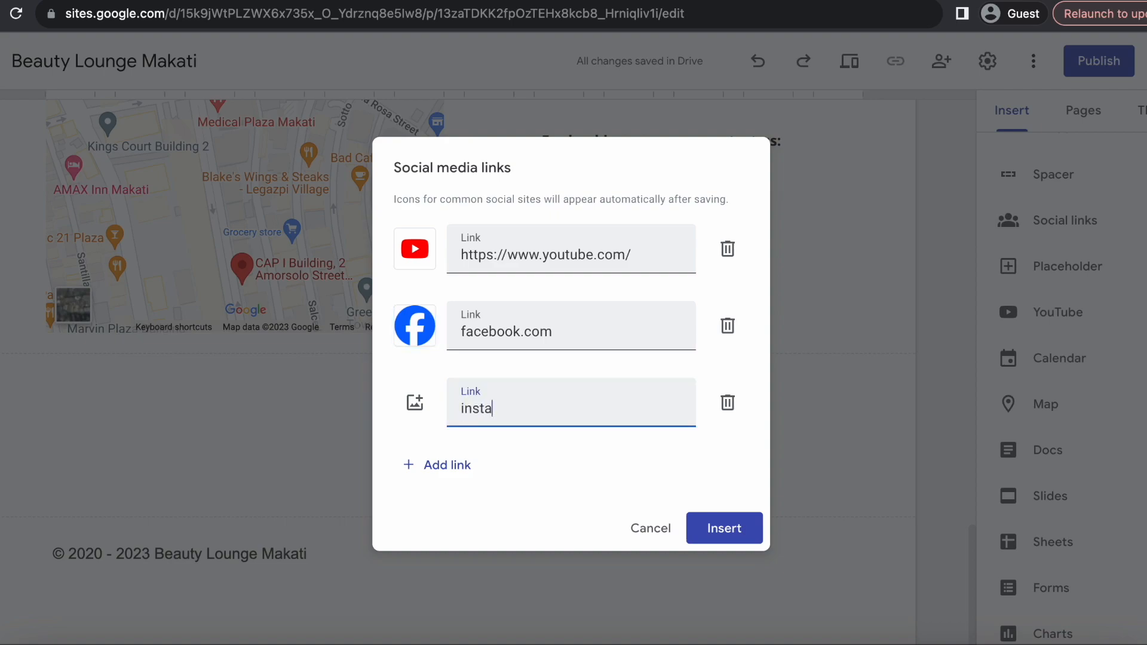
text(instagram.com)
click(413, 402)
click(445, 469)
click(408, 162)
text(instagram)
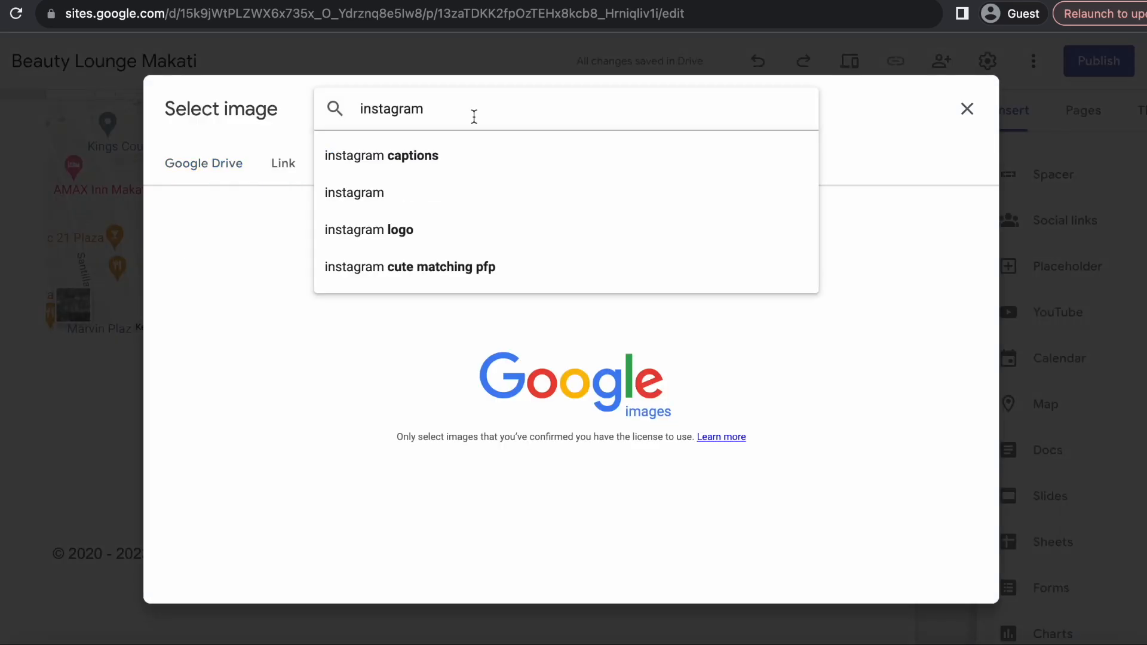
click(446, 230)
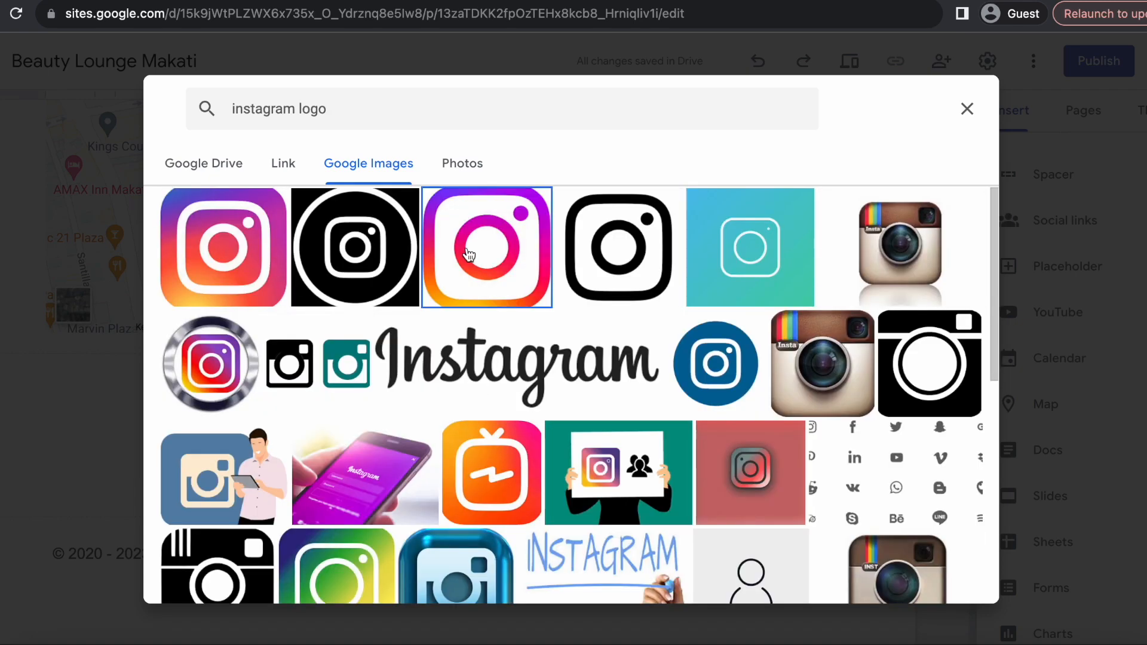
click(469, 255)
click(944, 578)
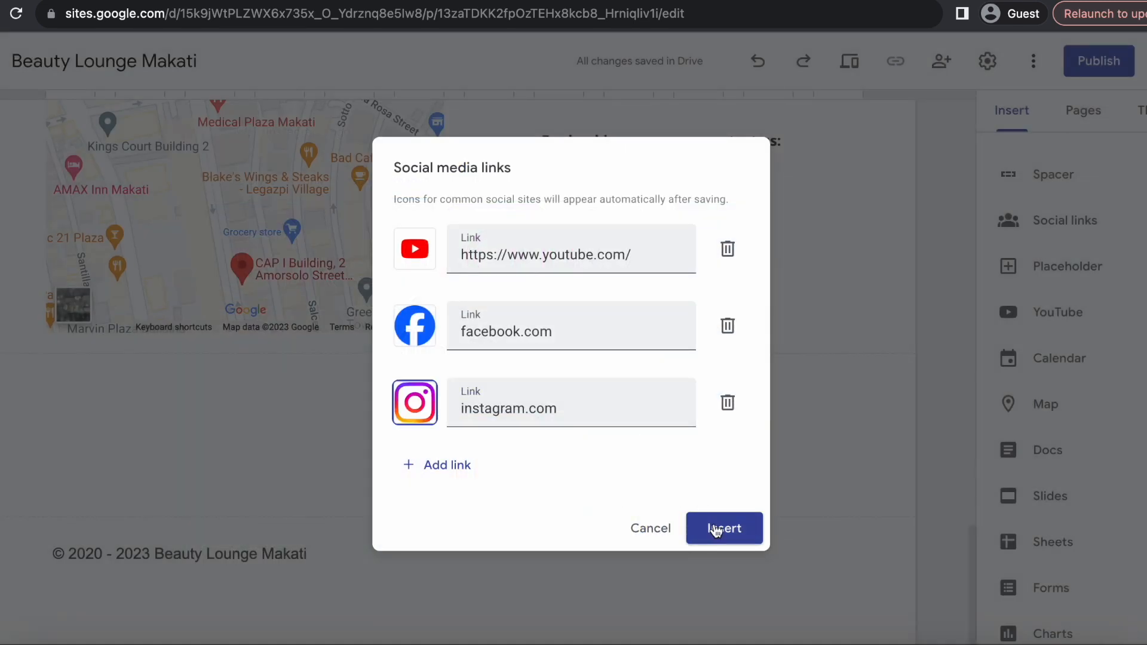
click(716, 531)
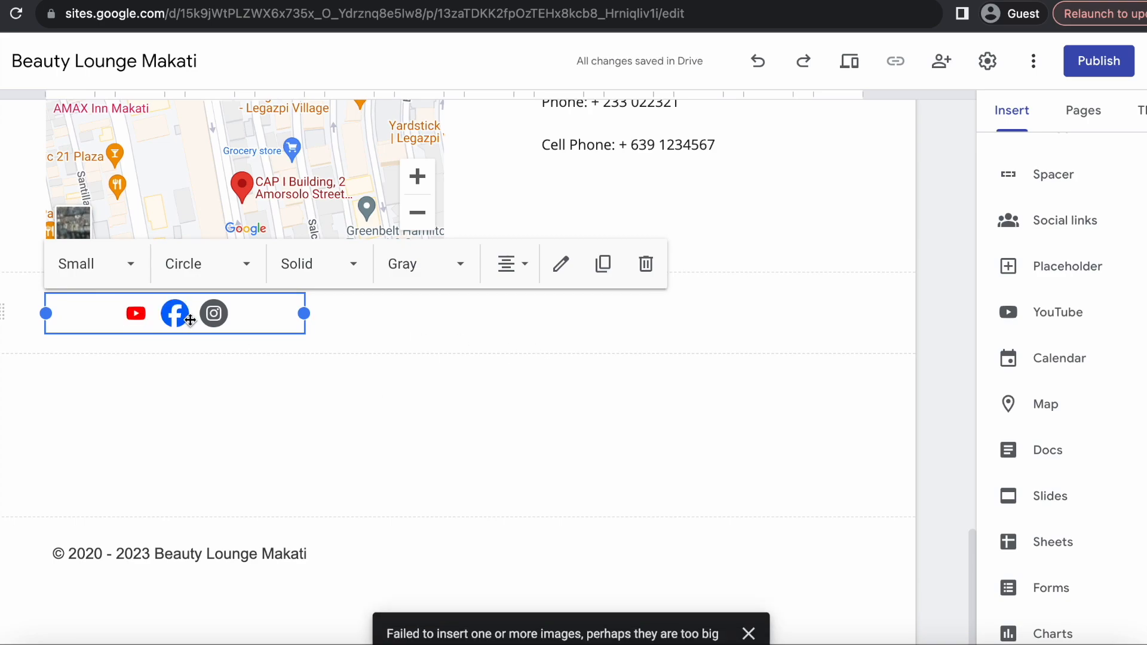
- Move the social links block to the middle of the page below the map, with Small icons in the Colored style
drag(190, 320, 445, 304)
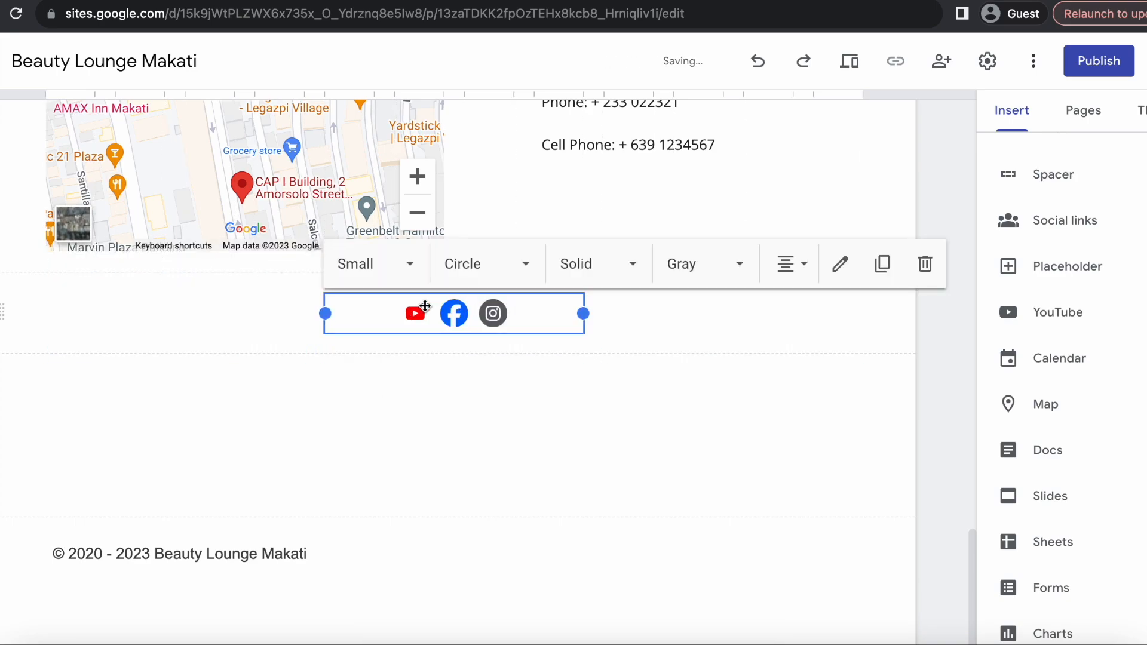
click(426, 268)
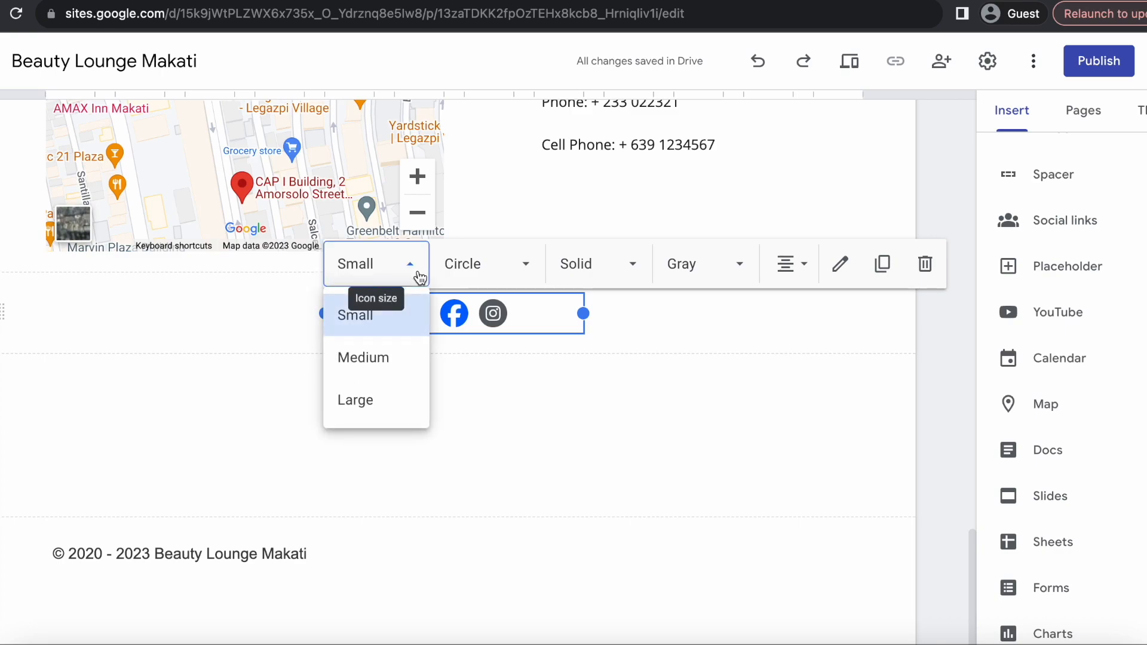
click(405, 370)
click(395, 266)
click(359, 315)
click(719, 266)
click(716, 315)
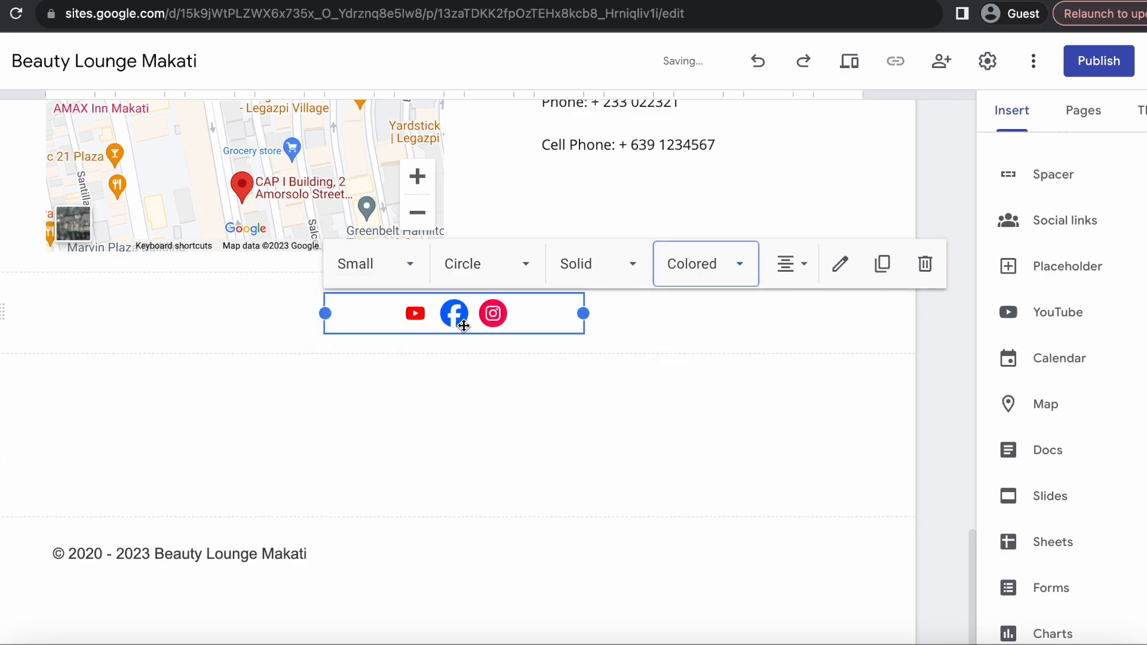
- Replace the YouTube link's icon with the large solid red play-button logo from a "youtube logo" Google Images search
click(839, 263)
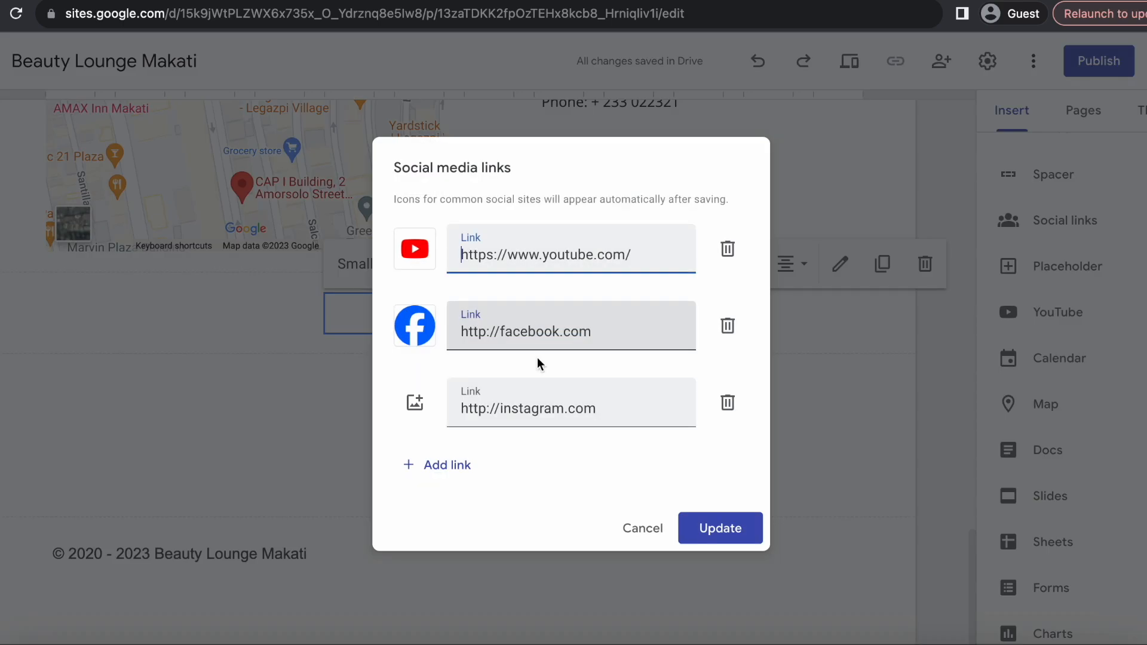
click(415, 248)
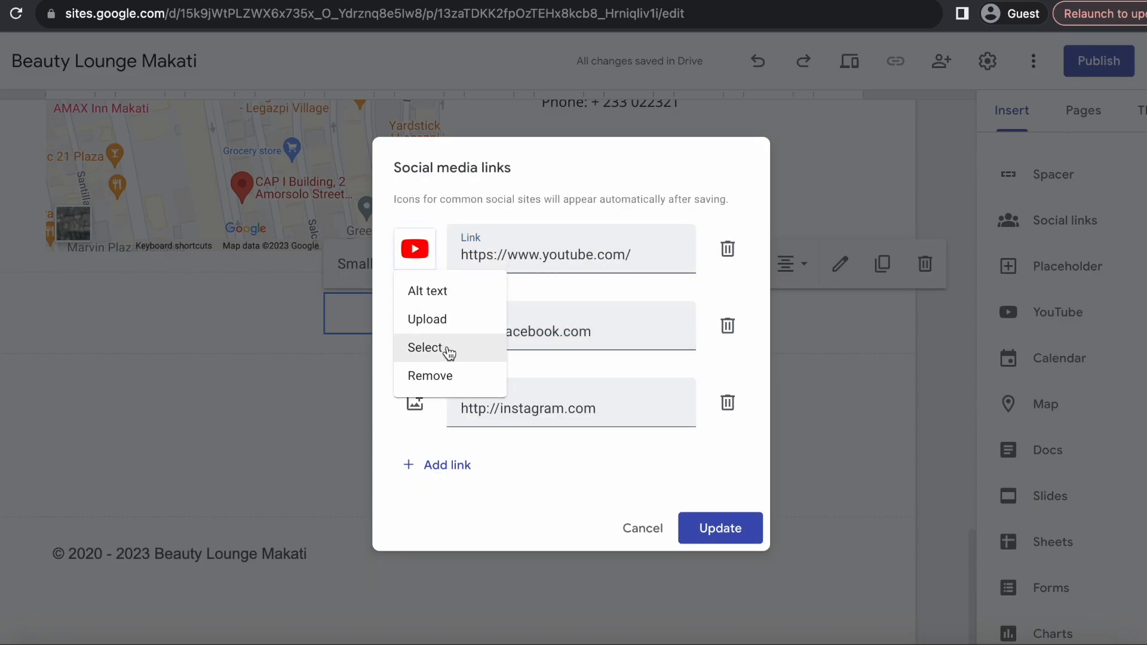
click(447, 349)
click(383, 173)
text(y)
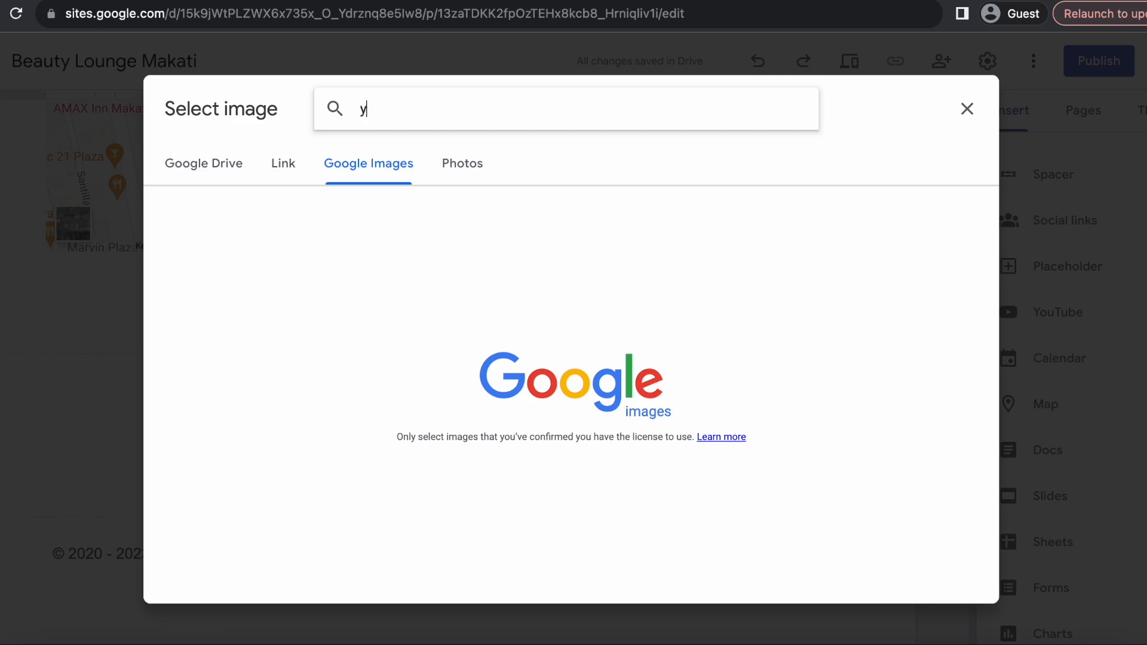
text(out)
click(382, 190)
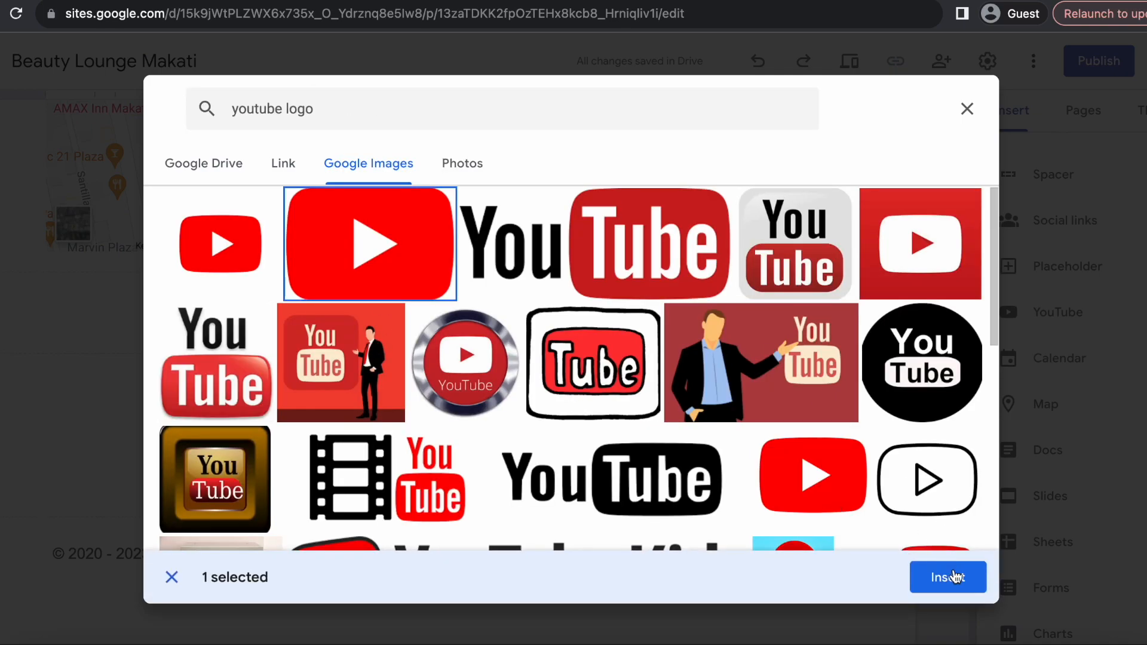
click(948, 577)
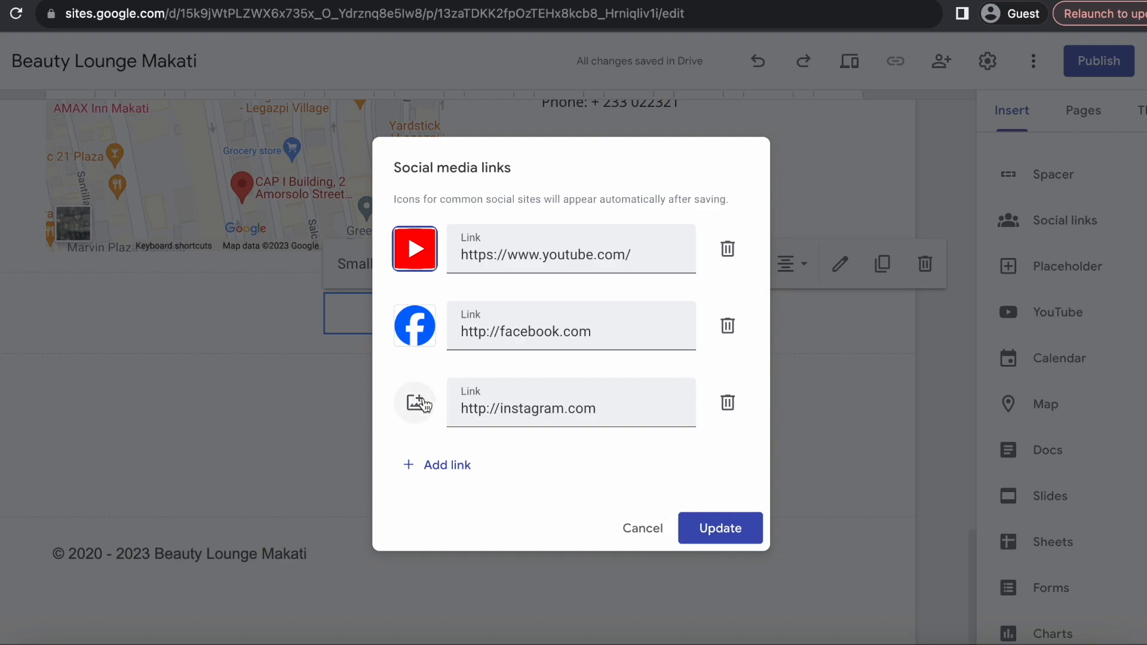
- Give the Instagram link a gradient logo from an "instagram logo" Google Images search and update the social links
click(415, 402)
click(423, 472)
click(422, 163)
text(instagram logo)
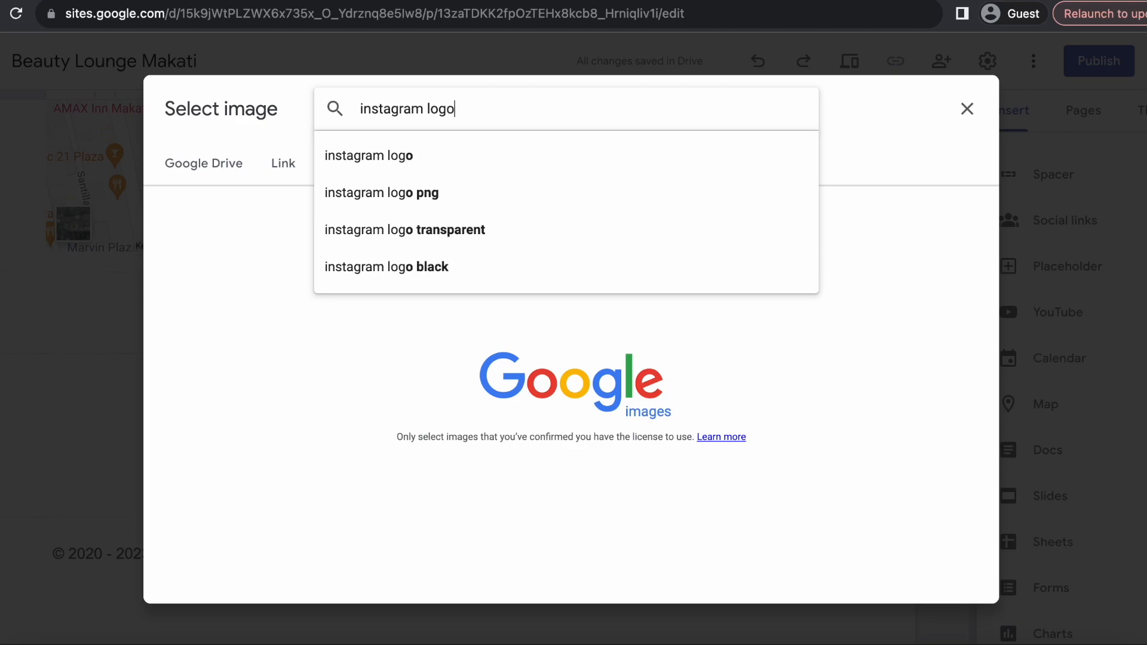
key(Return)
click(242, 258)
click(937, 583)
click(720, 526)
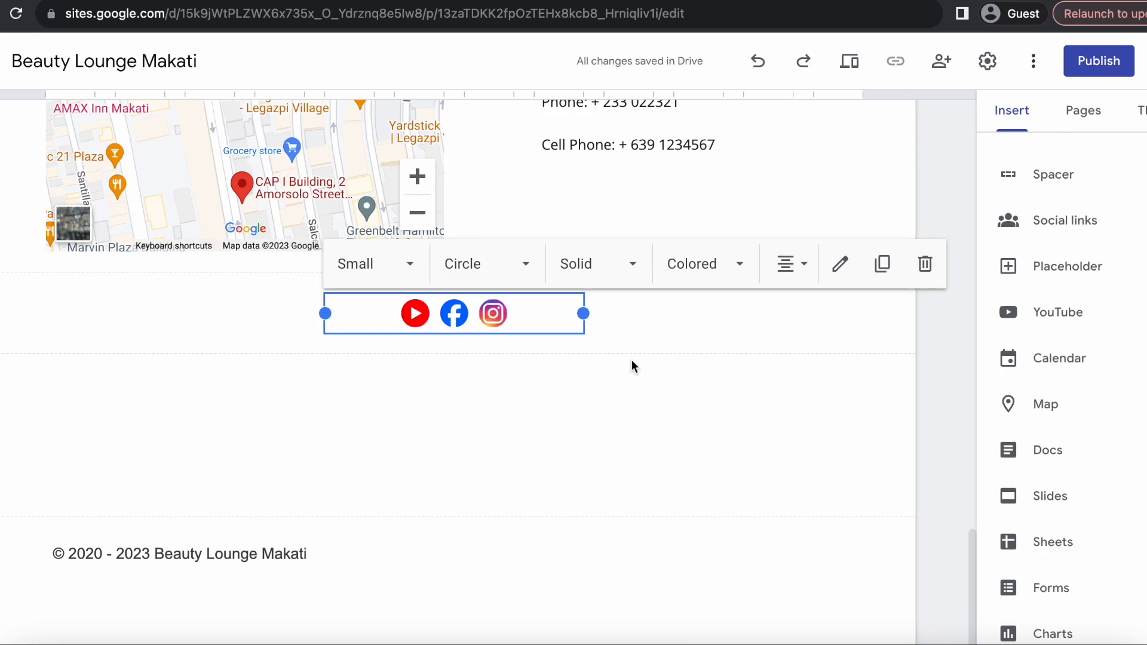
- Set the social icons to Medium size and move them directly below the cell phone number on the Home page
click(405, 264)
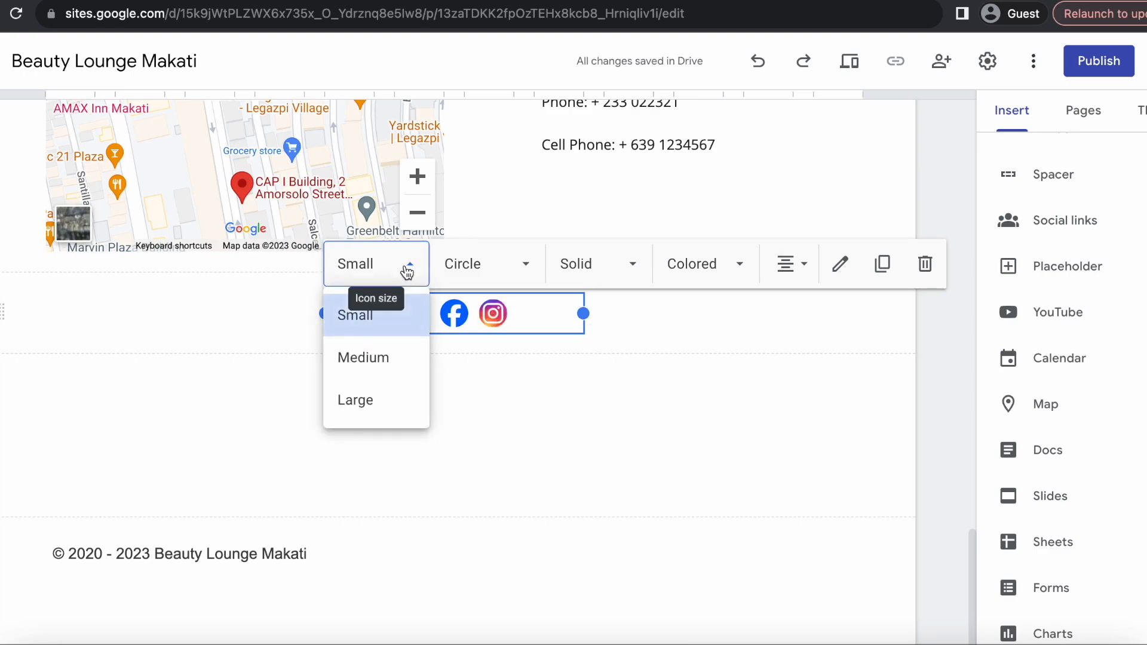
click(391, 360)
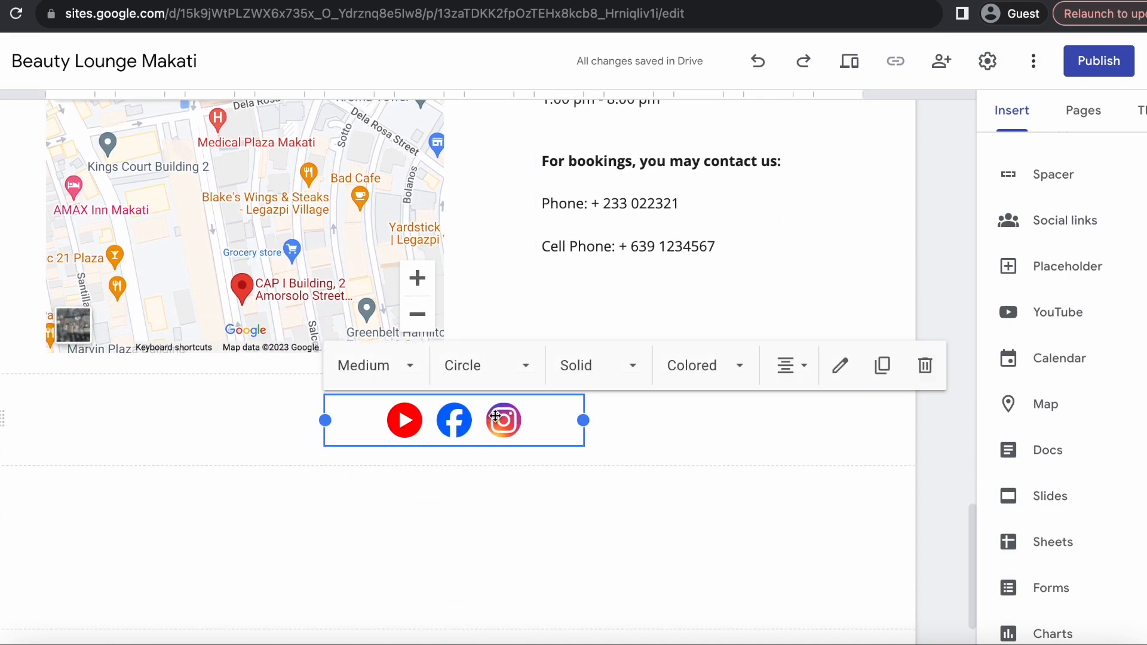
click(801, 362)
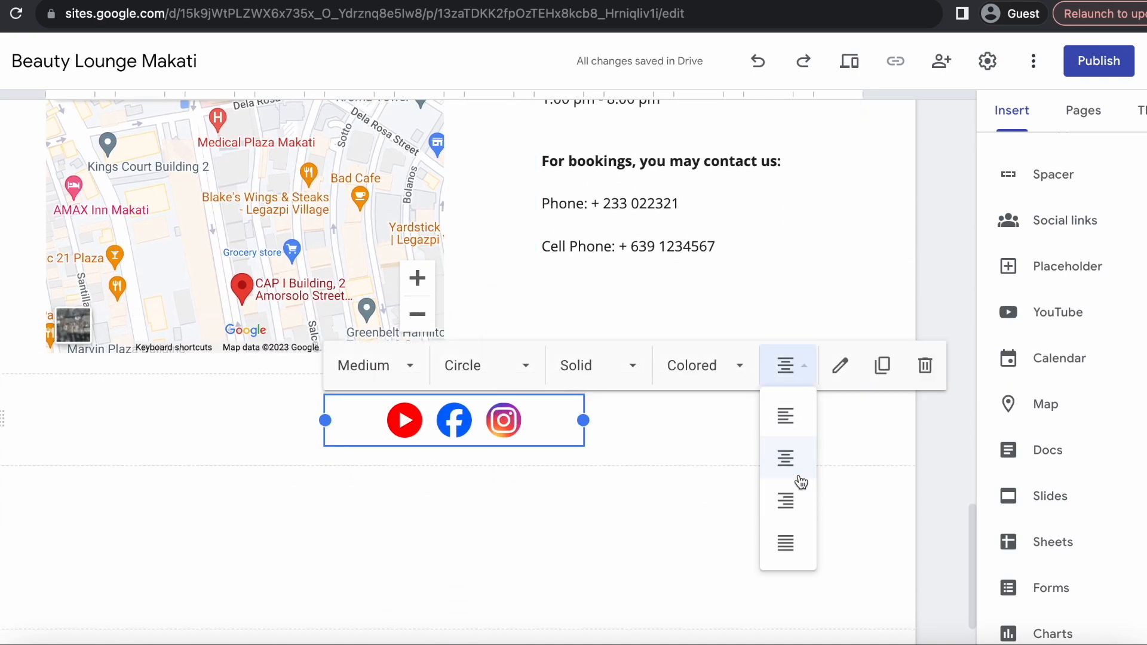
drag(630, 450, 678, 338)
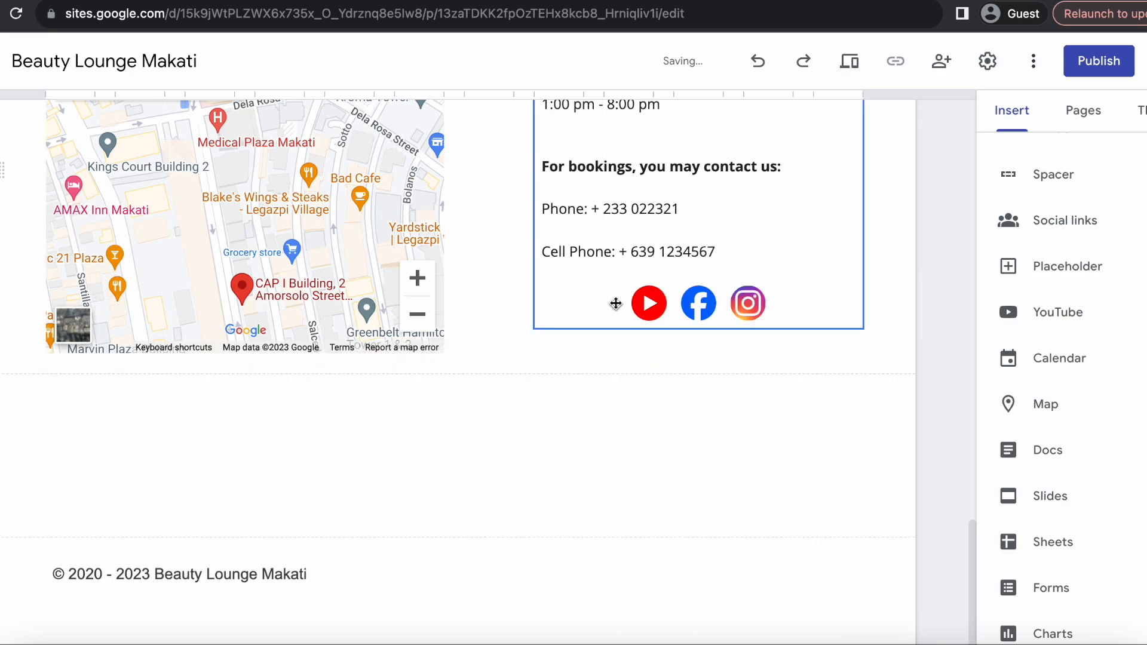
- Copy the social links block from the Home page to the Contact Us page and place it below the cell phone number
double_click(688, 280)
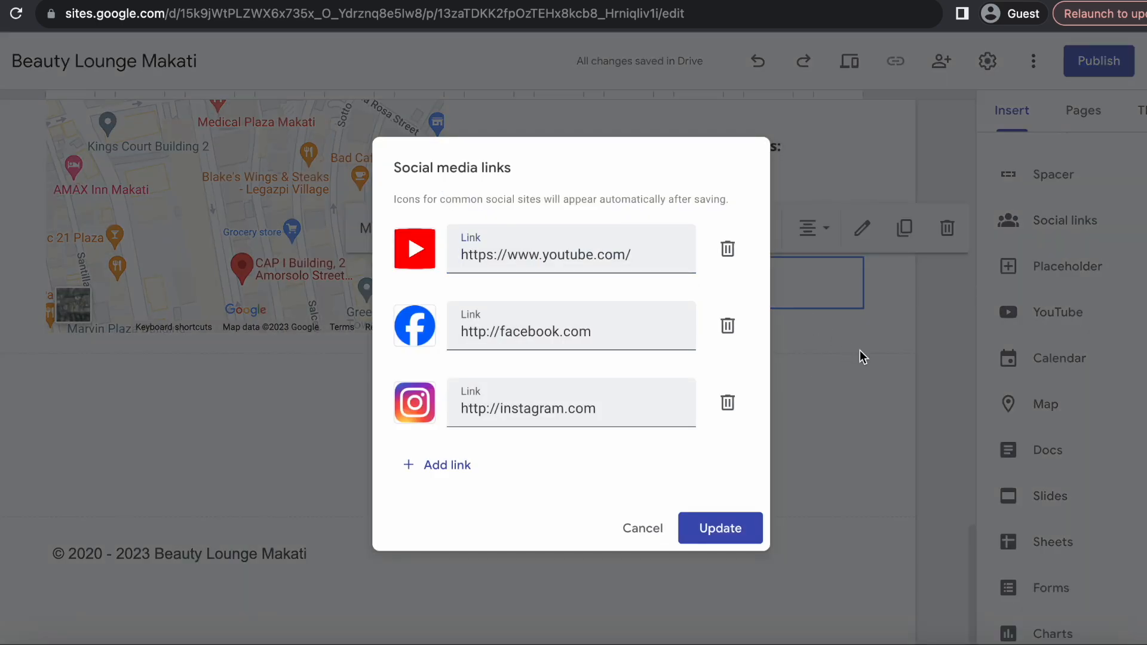
click(646, 533)
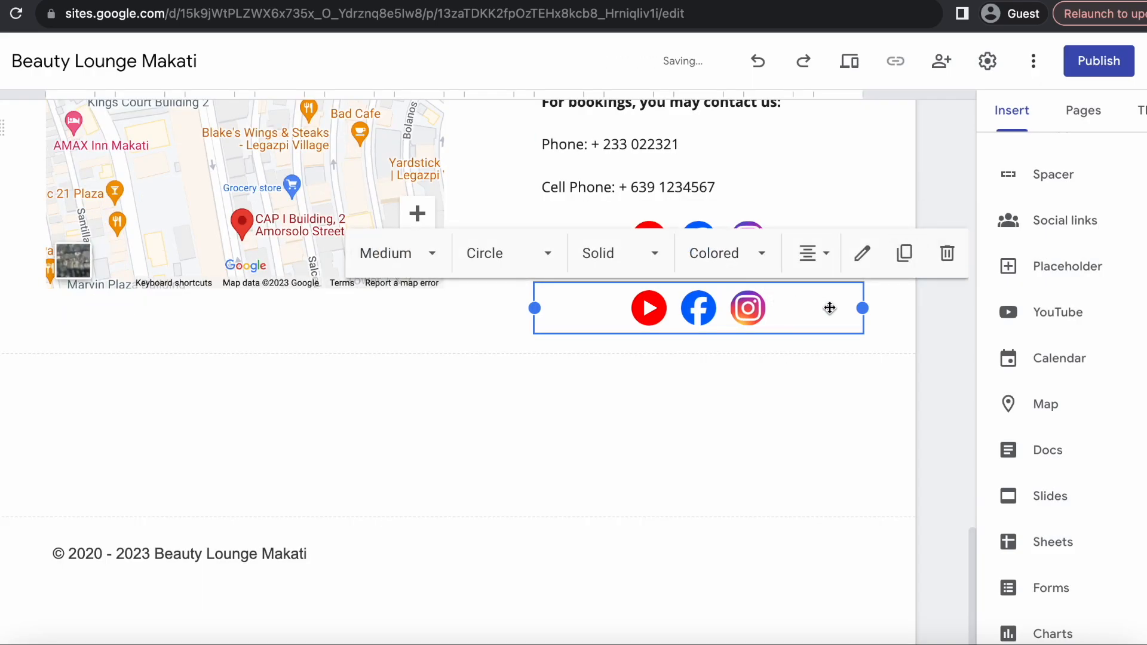
scroll(760, 199, up, 20)
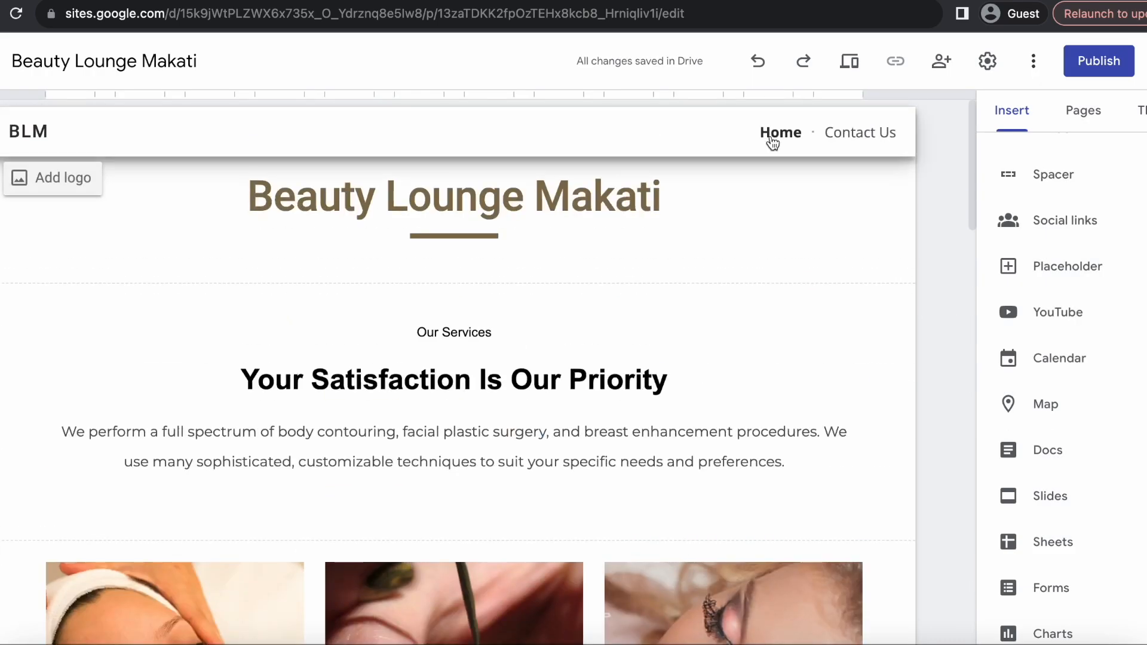
click(853, 133)
scroll(690, 373, down, 5)
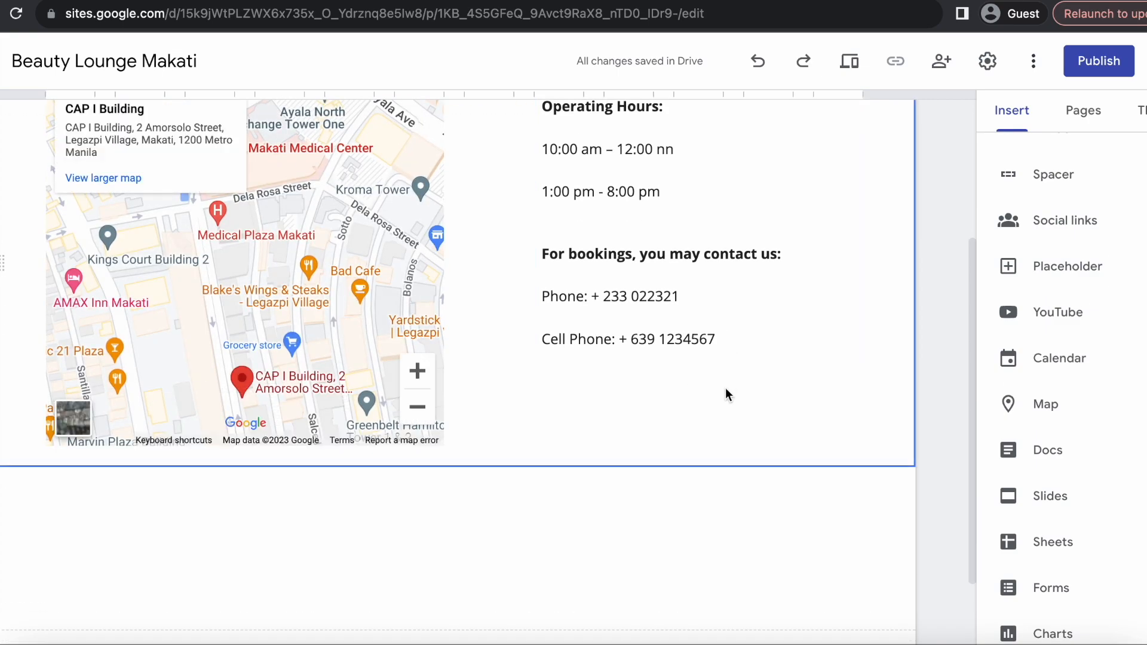
scroll(725, 388, down, 3)
drag(210, 290, 618, 184)
scroll(669, 370, up, 4)
scroll(670, 371, down, 2)
scroll(670, 371, down, 2)
scroll(670, 372, up, 1)
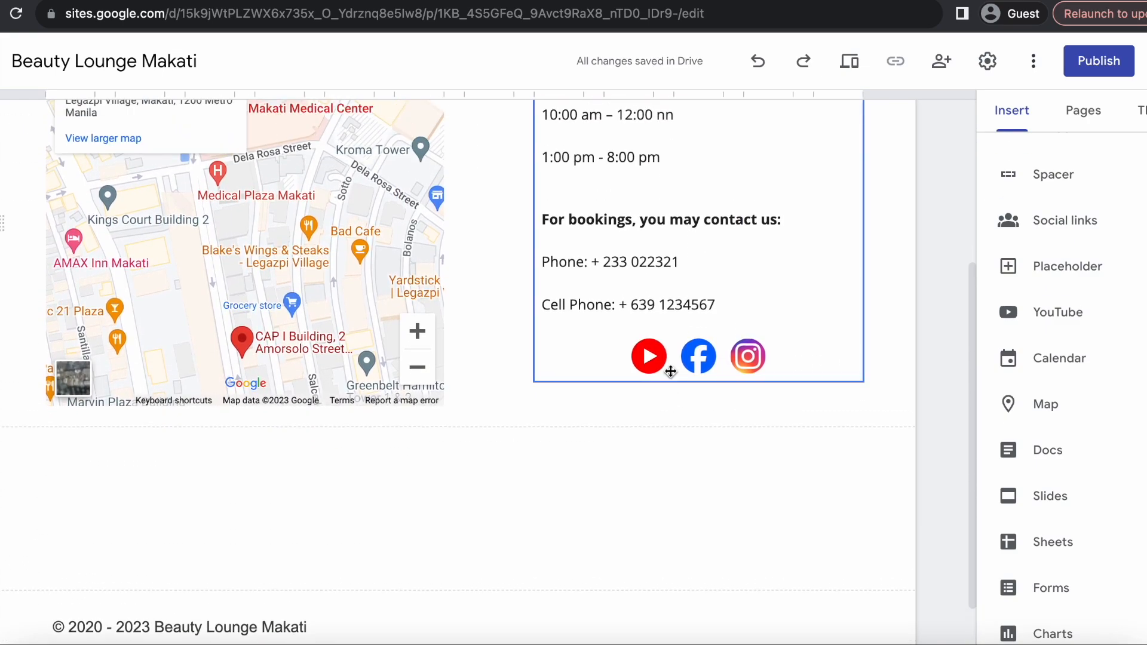
- Return to the Home page and change its header type to Cover
scroll(670, 371, up, 5)
scroll(668, 371, down, 1)
scroll(668, 371, up, 1)
click(775, 133)
scroll(550, 327, down, 2)
scroll(547, 325, up, 5)
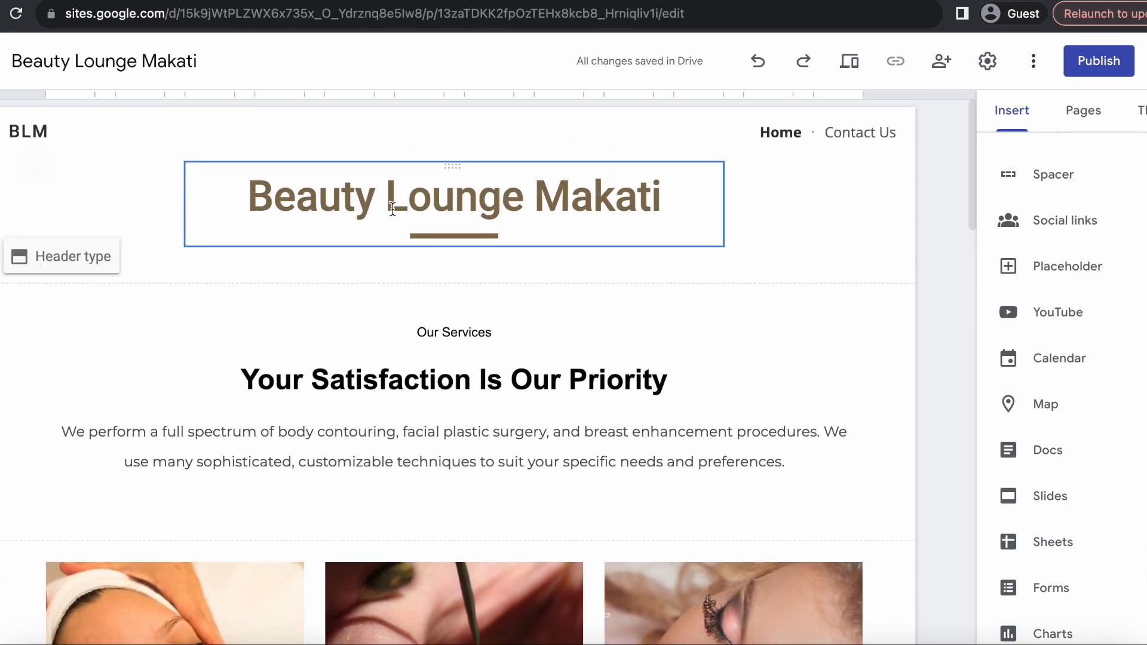
click(106, 256)
click(100, 251)
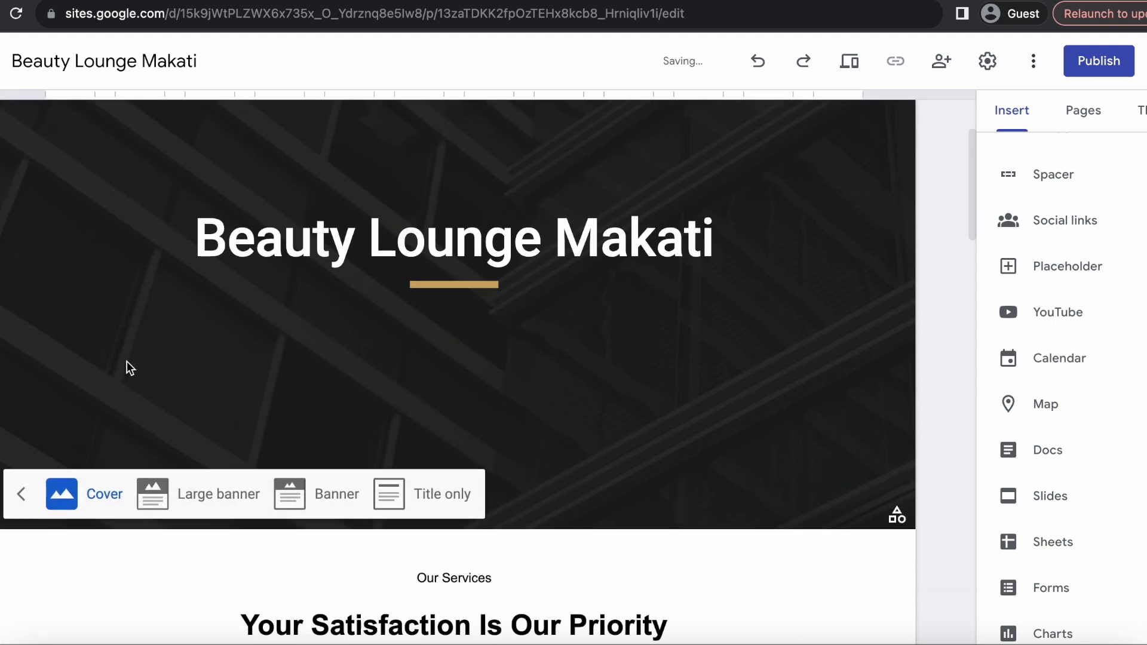
- Change the Home page header type to Large banner and open the image selection for the header background
click(199, 377)
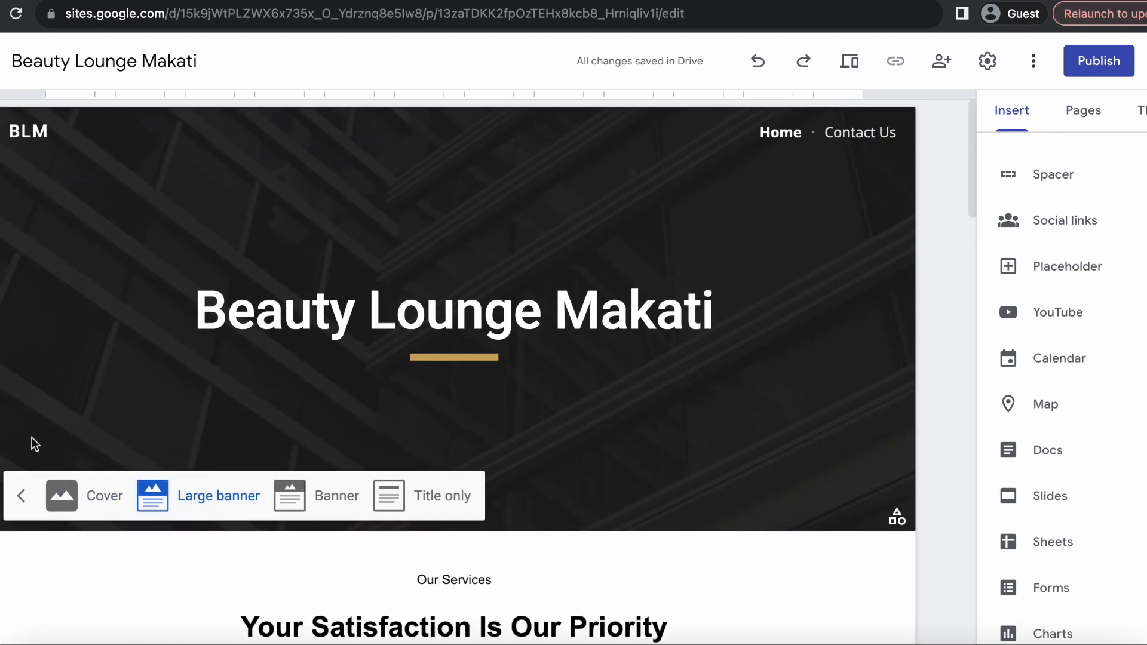
click(54, 502)
click(62, 594)
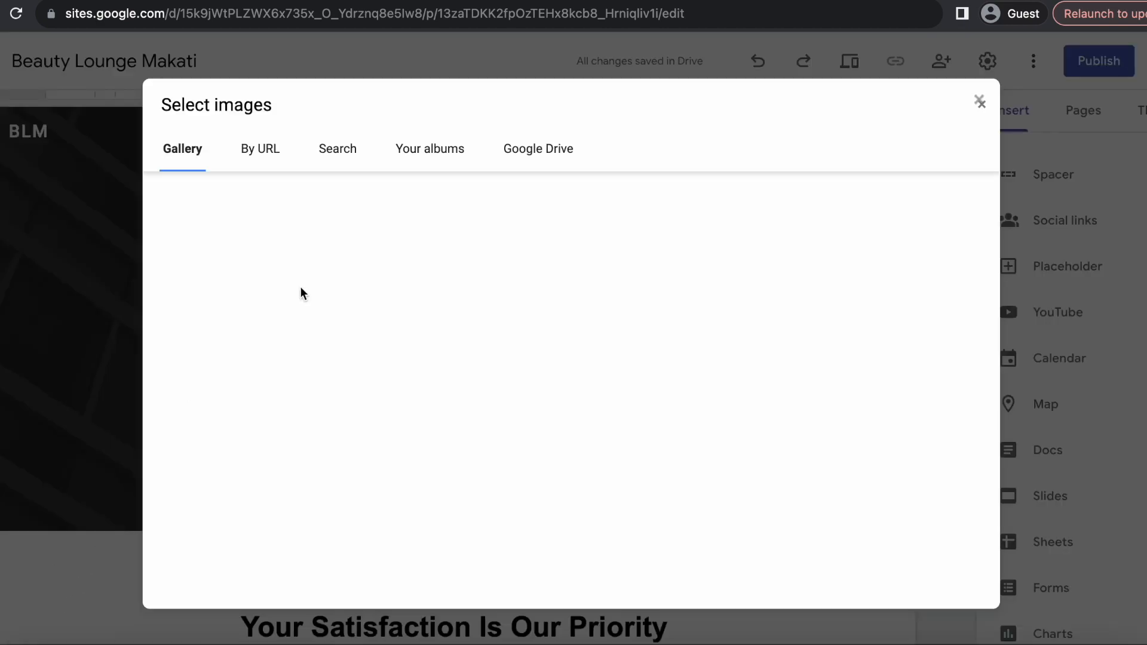
- Look through the My Drive, shared and recent image sources in Google Drive for a header picture
click(558, 160)
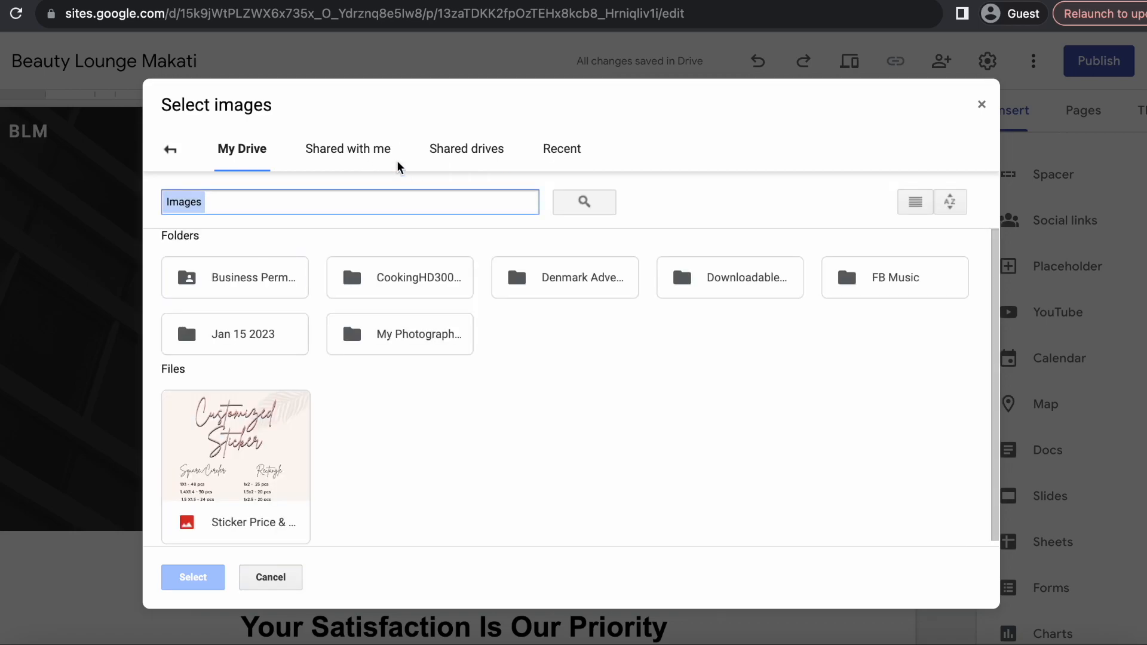
click(359, 152)
click(450, 148)
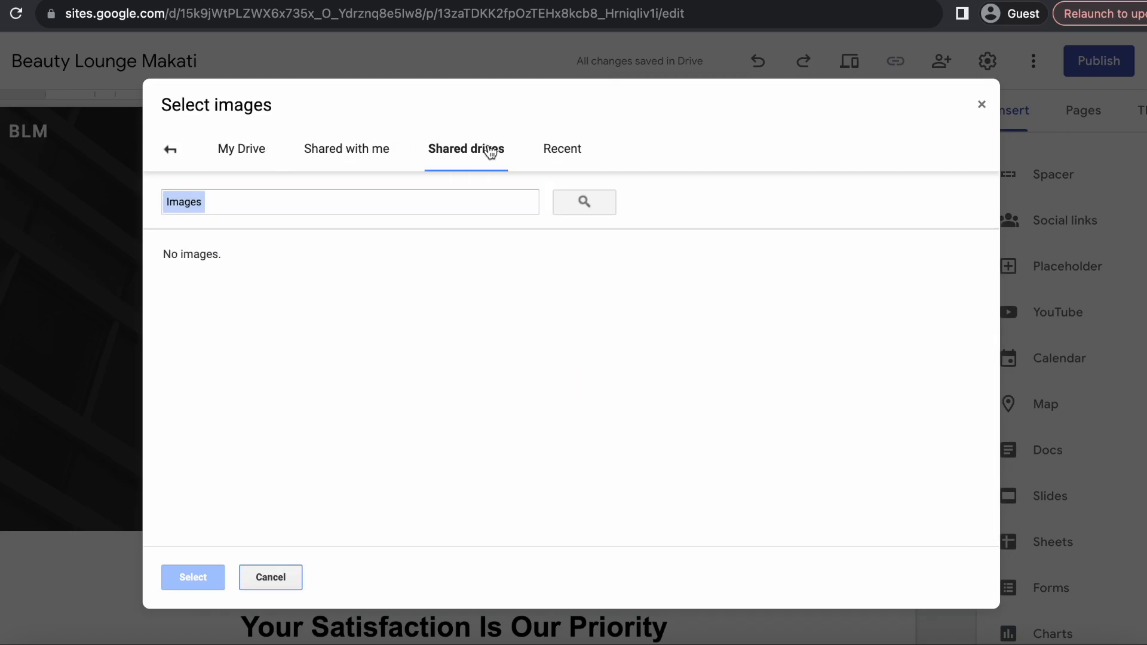
click(561, 149)
click(243, 151)
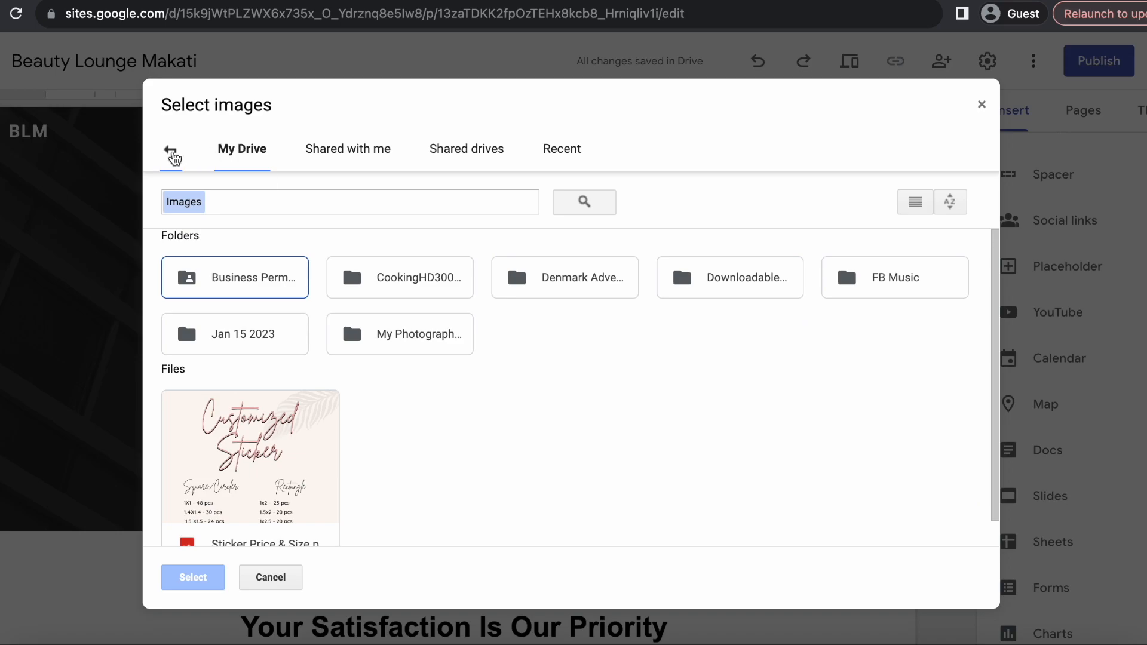
click(172, 154)
- Search for "Spa parlor" images and set the photo of a facial mask massage as the header background
click(338, 154)
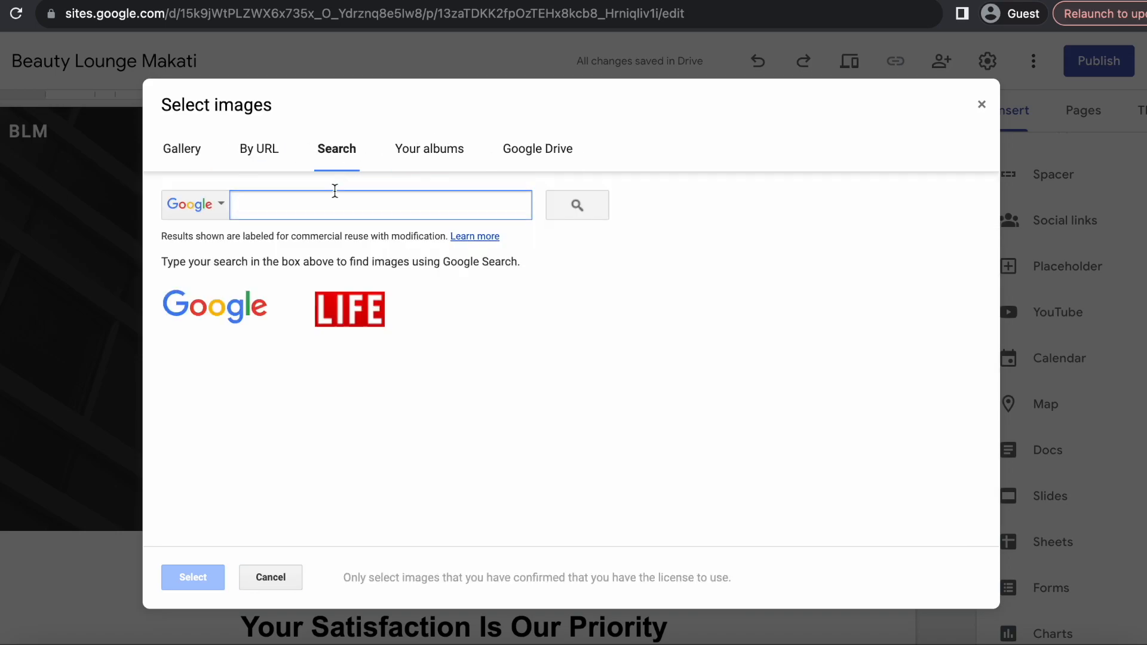
text(Spa parlor)
key(Return)
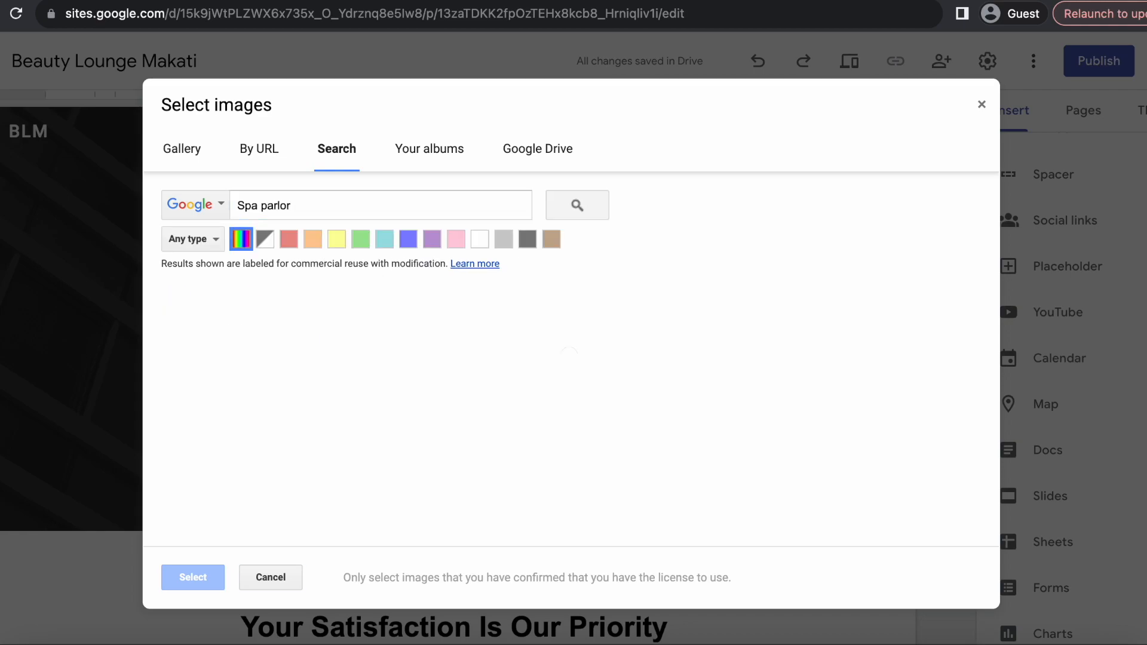
scroll(335, 390, down, 1)
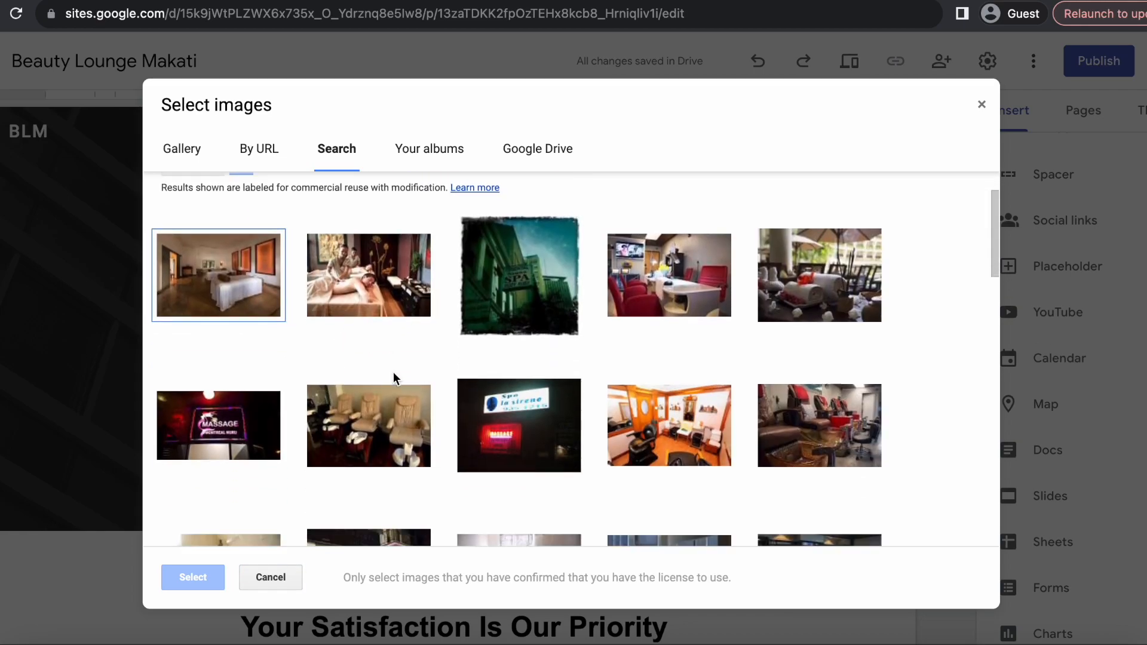
scroll(393, 373, down, 4)
scroll(393, 378, down, 5)
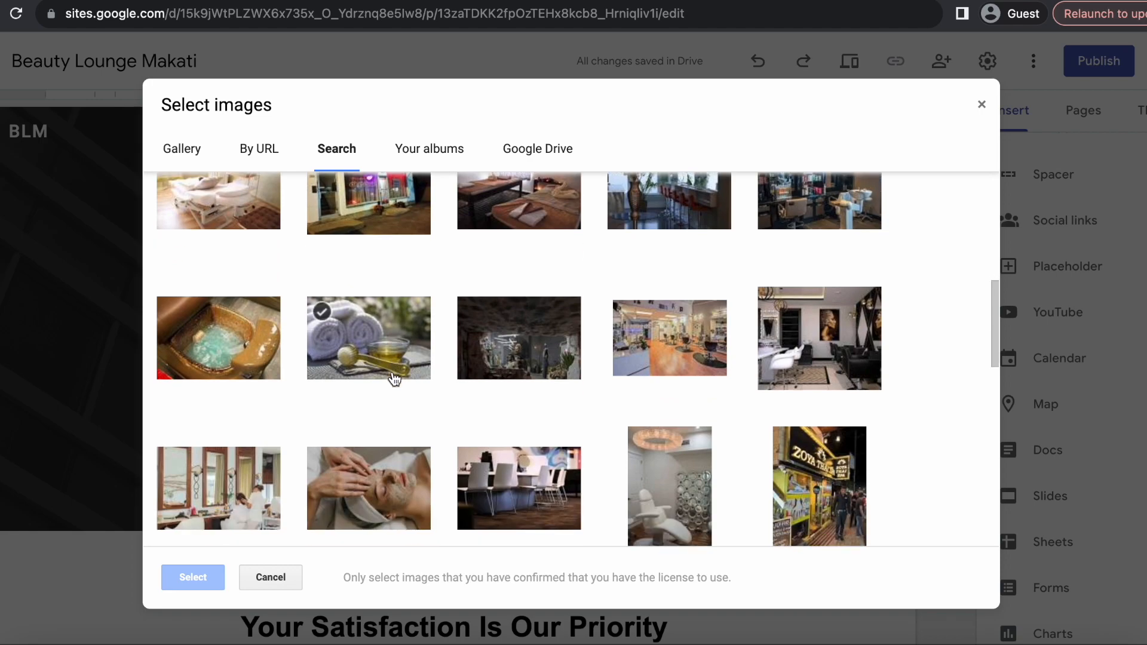
scroll(394, 380, down, 1)
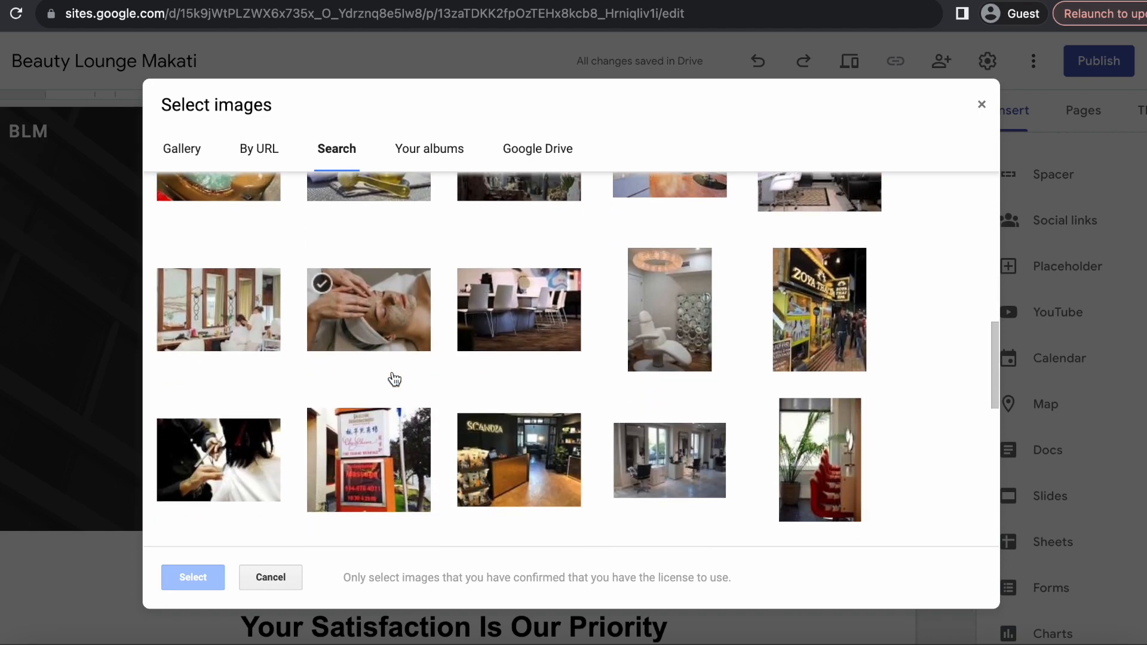
scroll(394, 379, up, 10)
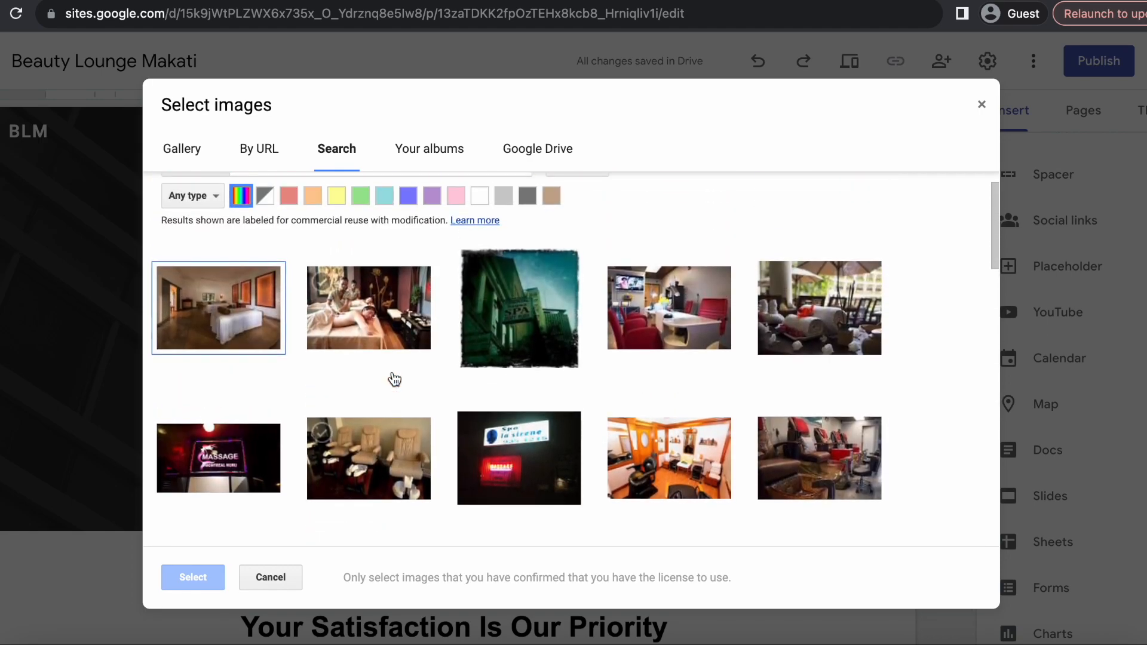
scroll(394, 380, down, 1)
scroll(392, 373, down, 10)
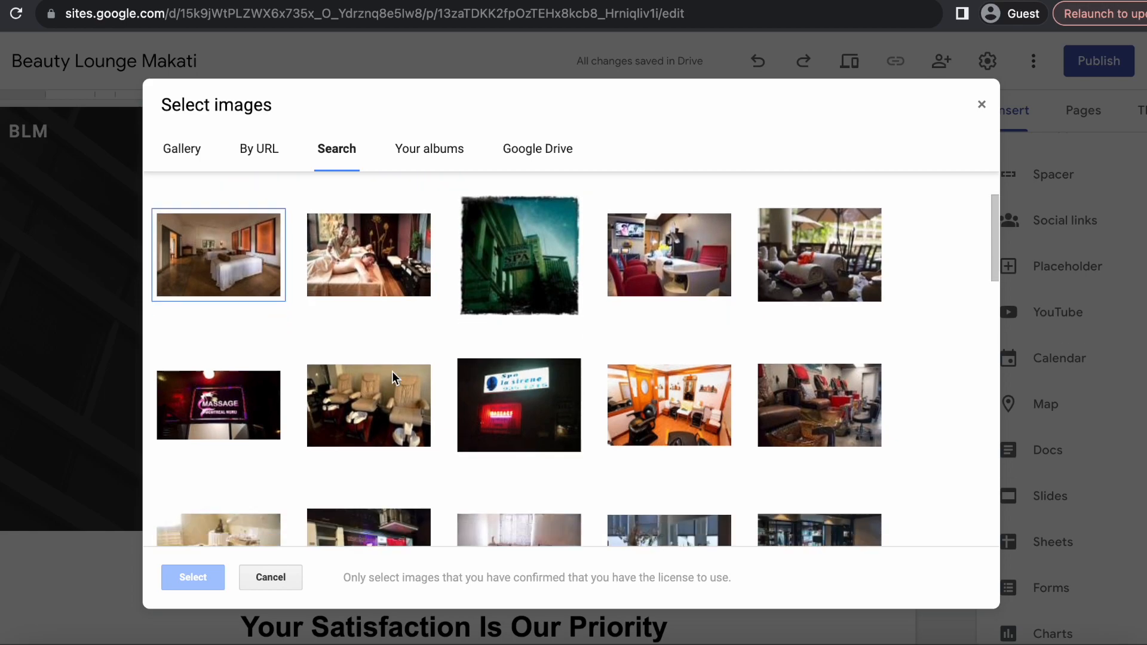
scroll(394, 379, up, 6)
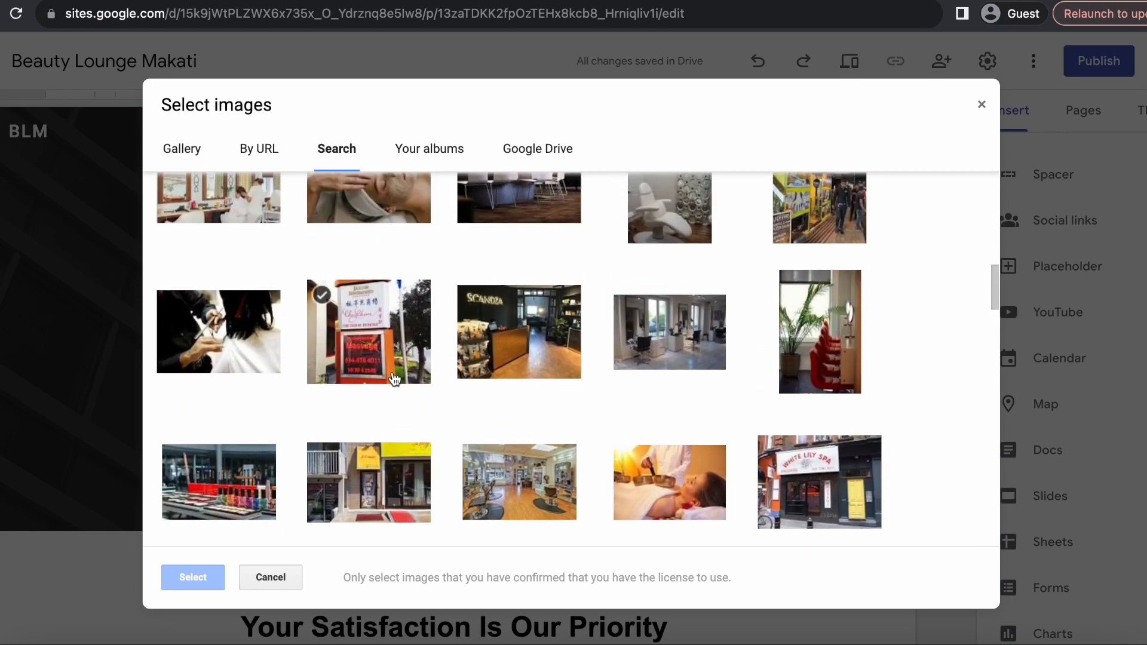
click(394, 380)
click(193, 577)
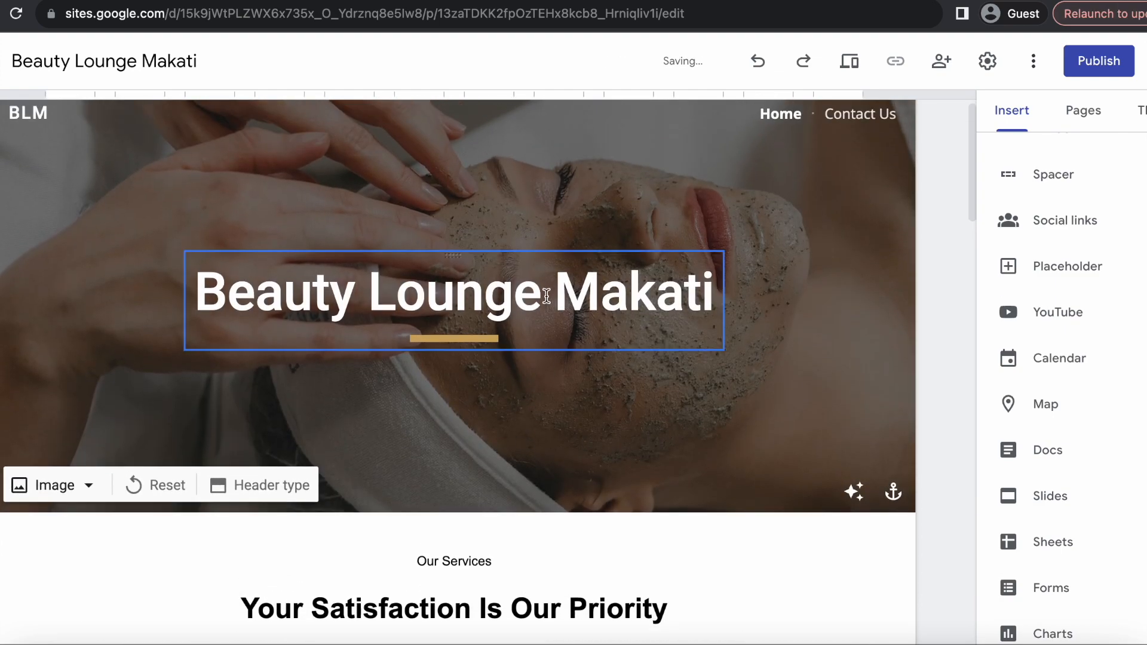
- Set the font of the header title "Beauty Lounge Makati" to Pacifico
click(541, 291)
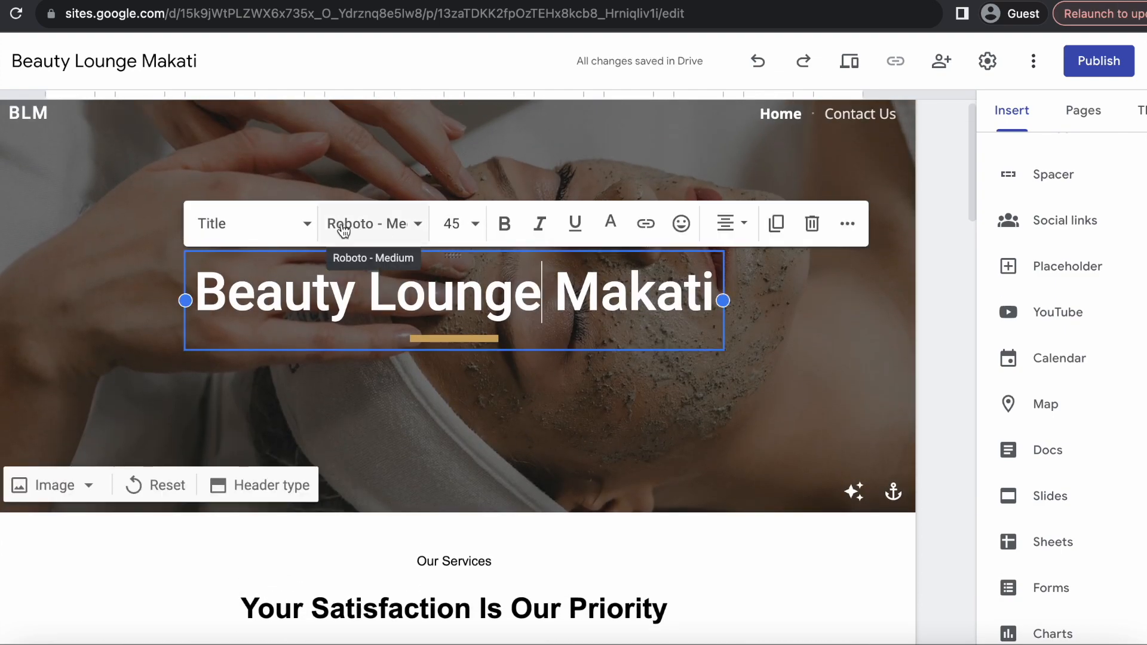
key(ctrl+a)
click(375, 230)
scroll(359, 382, down, 4)
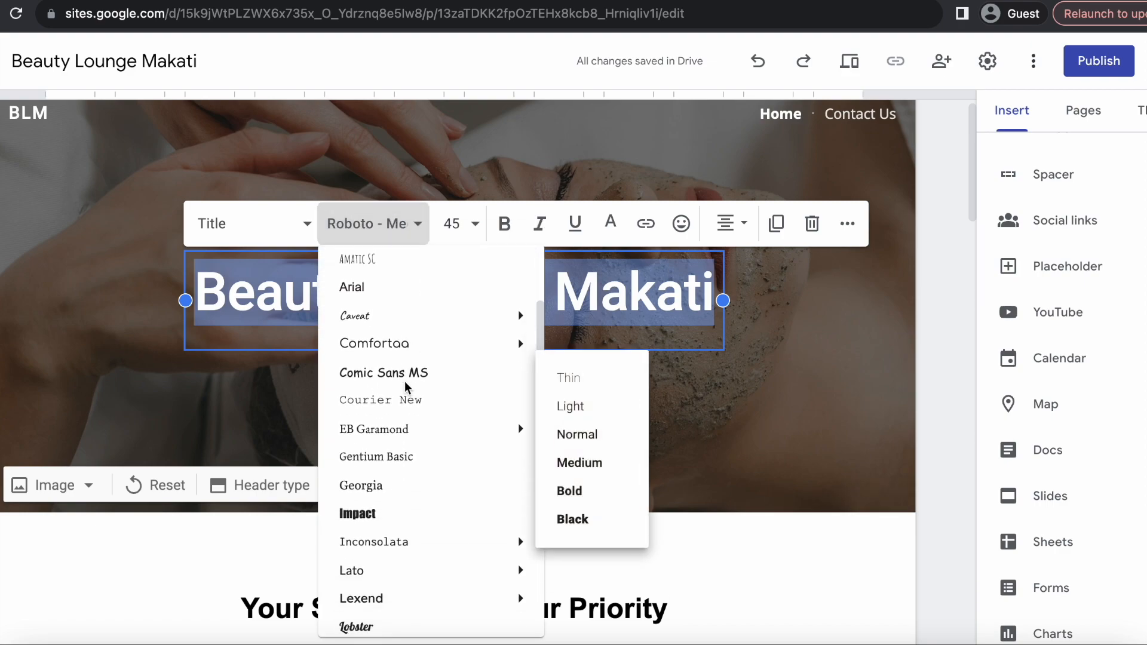
scroll(406, 388, down, 6)
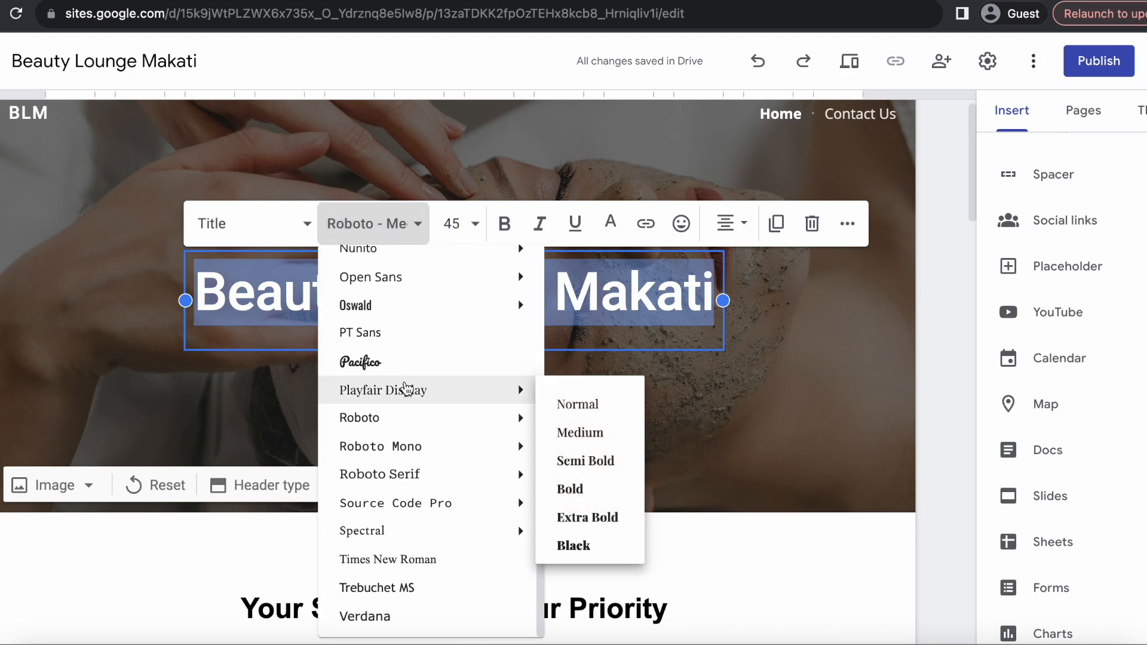
click(407, 372)
click(473, 358)
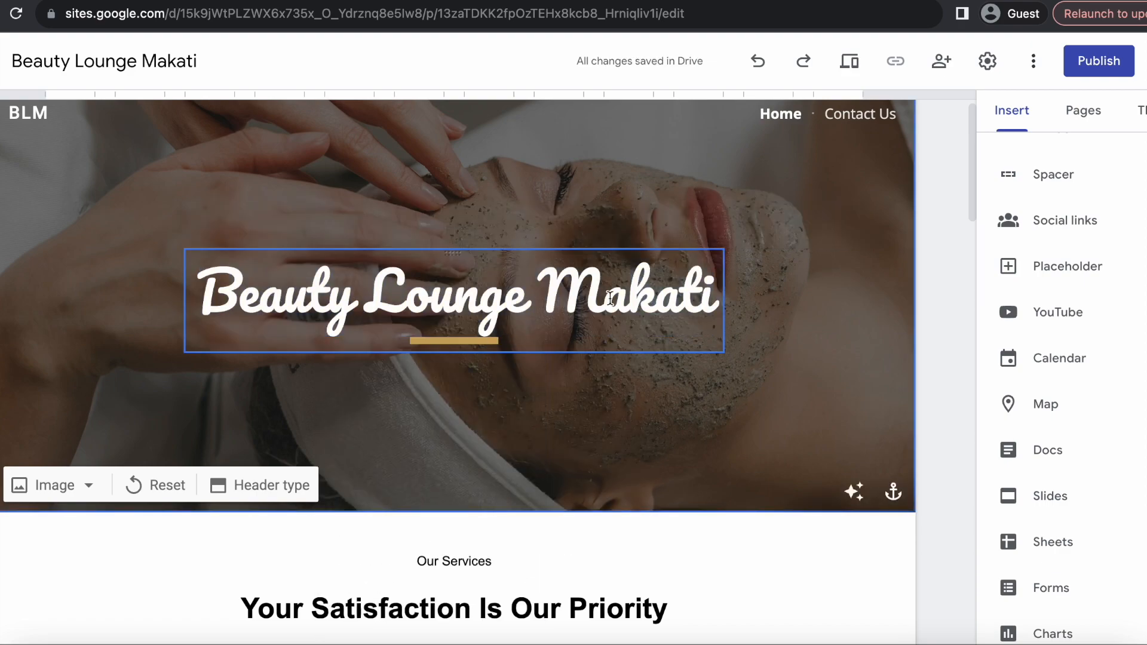
- Left-align the header title "Beauty Lounge Makati" within its text box
scroll(608, 347, up, 1)
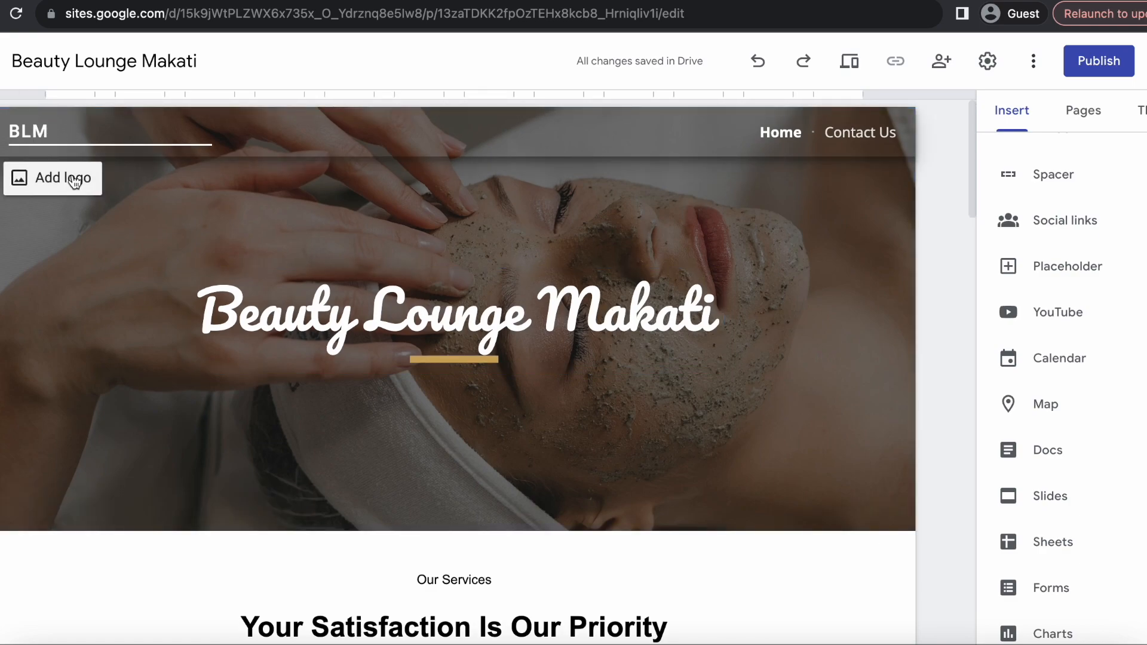
click(442, 302)
click(742, 435)
click(603, 323)
click(730, 240)
click(730, 289)
click(720, 388)
drag(622, 335, 606, 336)
click(691, 425)
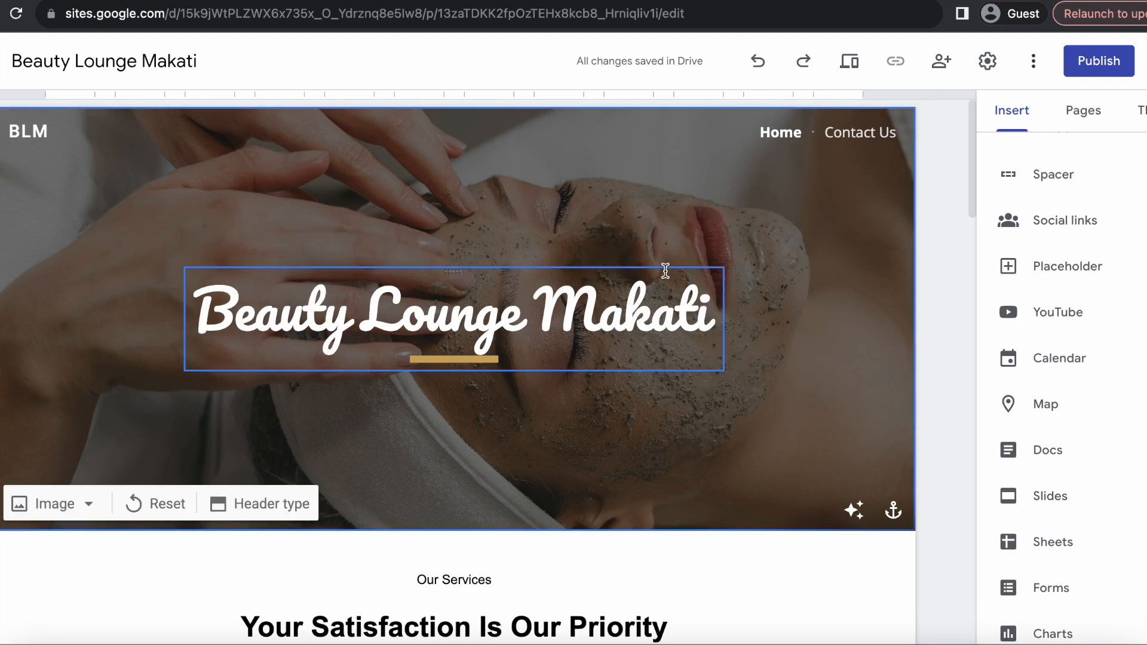
- Try shifting the header title box toward the left side of the banner and move it back to the middle
drag(430, 277, 24, 278)
drag(314, 272, 170, 278)
click(669, 365)
scroll(669, 365, down, 1)
drag(315, 242, 475, 244)
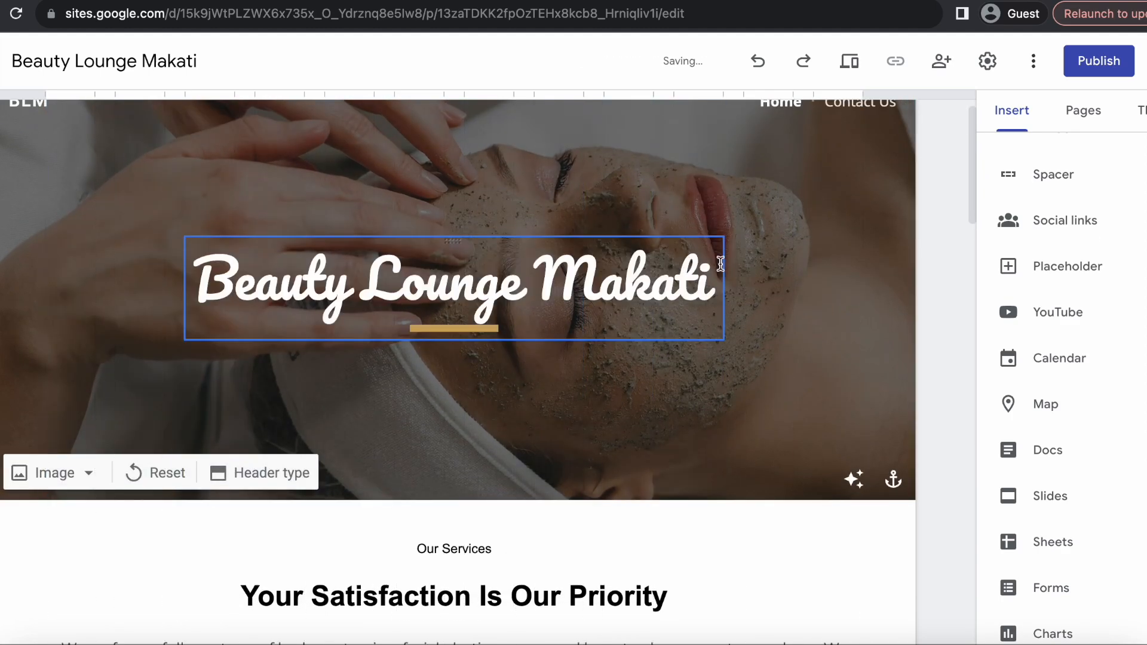
- Set the header title "Beauty Lounge Makati" in the Caveat font and centre-align it
drag(719, 265, 194, 271)
click(419, 209)
mouse_move(454, 448)
click(575, 491)
click(730, 208)
click(729, 304)
click(737, 384)
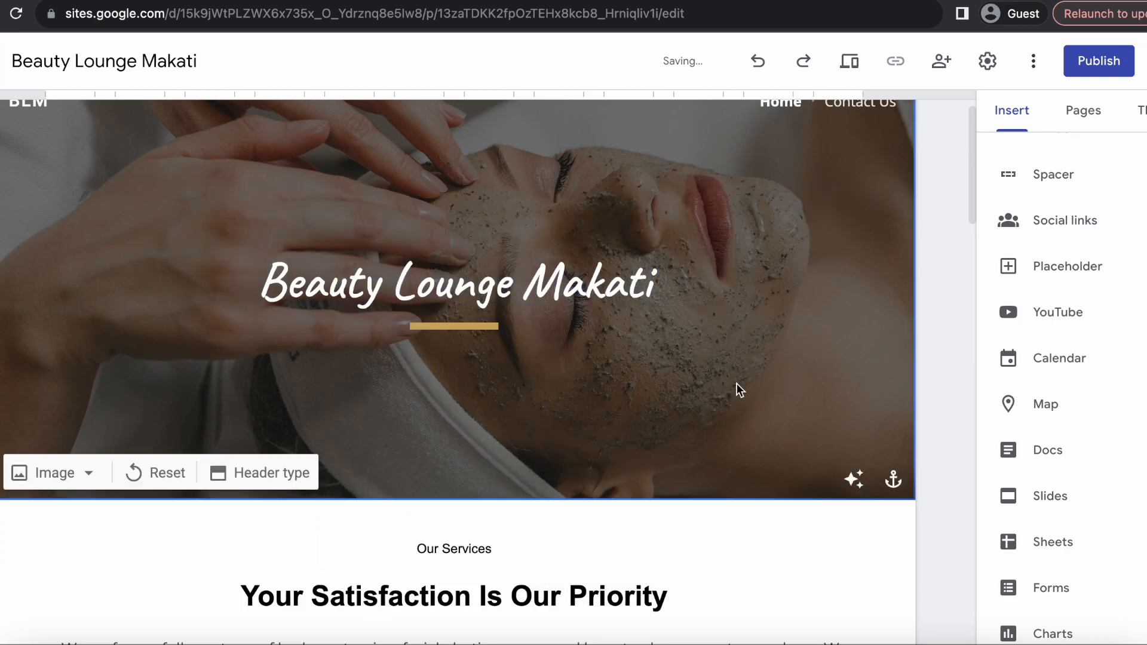
- Set the font of the heading "Your Satisfaction Is Our Priority" to Caveat
scroll(668, 357, down, 1)
scroll(666, 357, down, 5)
scroll(675, 269, up, 2)
click(682, 215)
drag(682, 215, 237, 222)
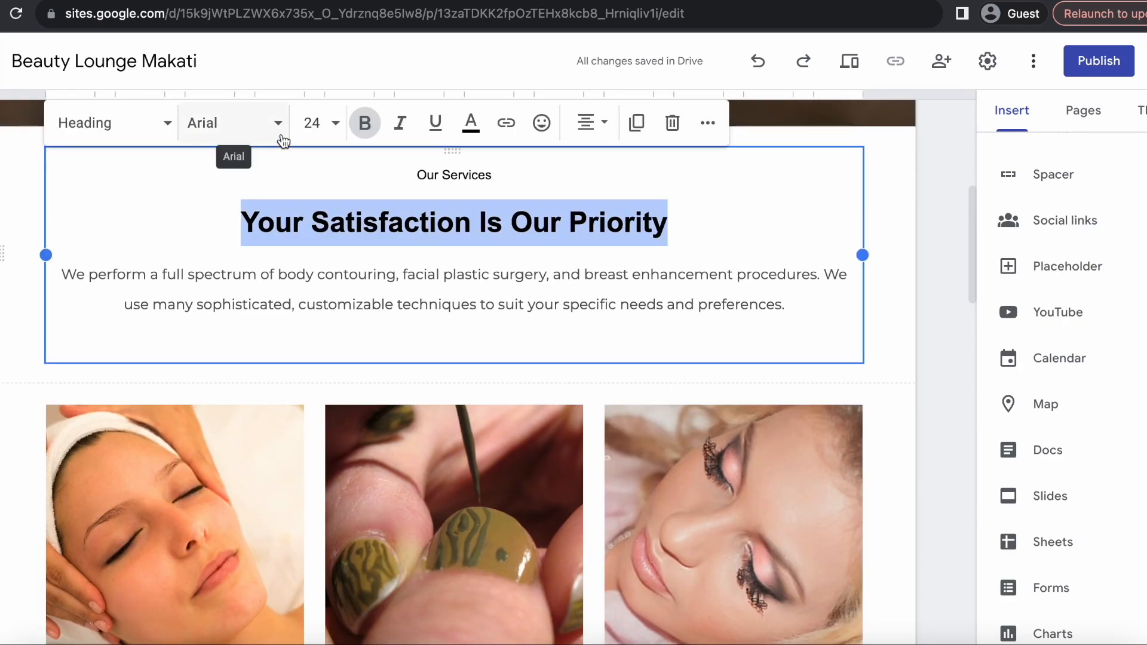
click(276, 128)
mouse_move(276, 362)
click(461, 383)
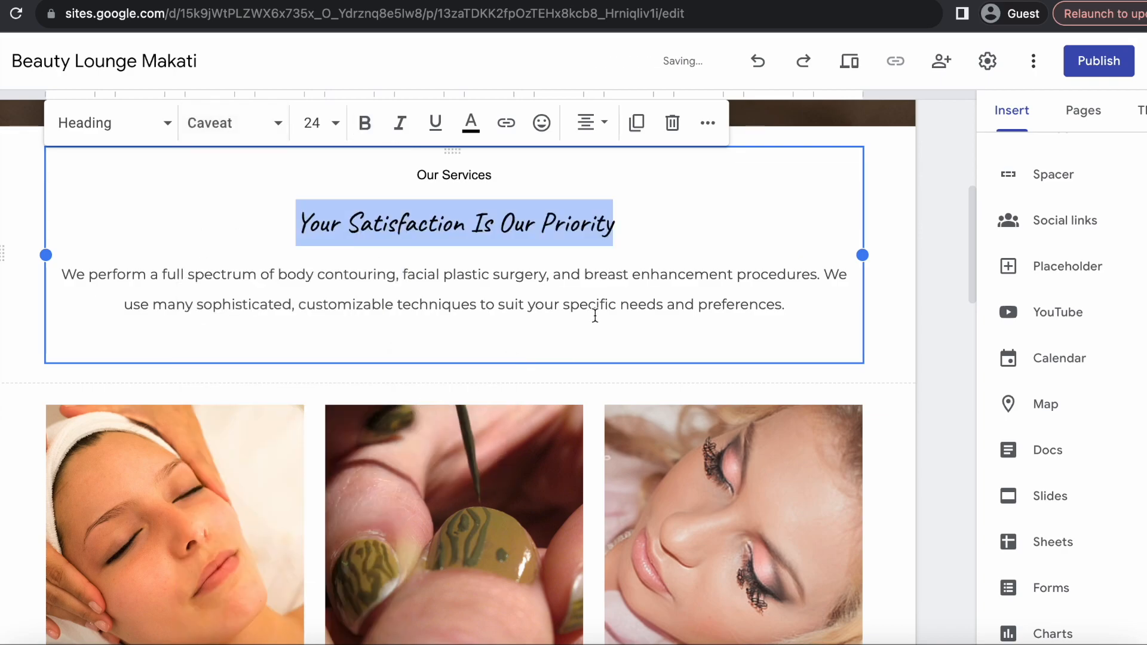
click(595, 316)
- Correct the location heading to "At the heart of Makati" and set its font to Caveat
scroll(595, 316, up, 3)
scroll(580, 361, down, 13)
scroll(580, 361, down, 8)
drag(596, 258, 316, 272)
click(469, 258)
text(t)
drag(603, 256, 335, 270)
click(236, 153)
click(268, 346)
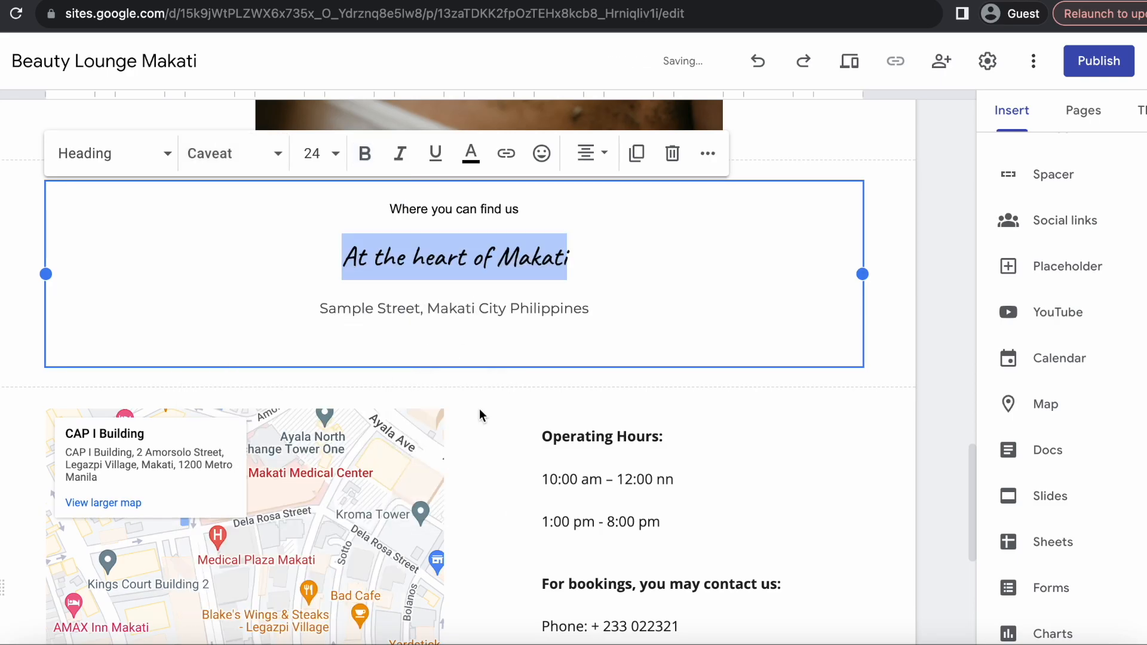
click(672, 320)
scroll(673, 320, down, 8)
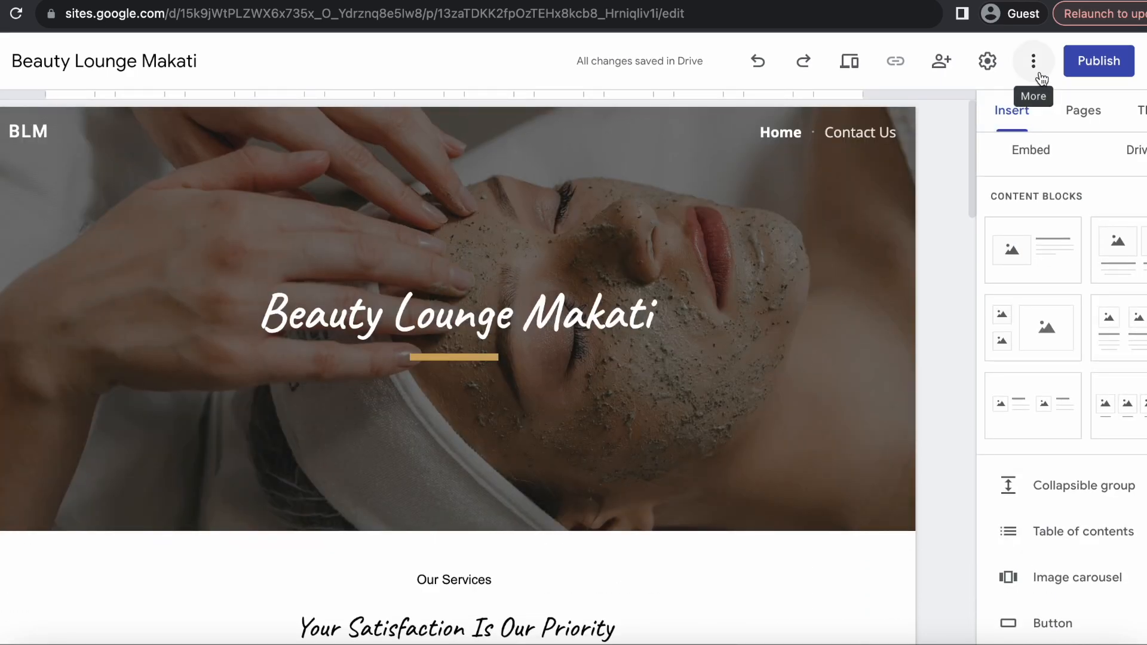
- Start publishing, try the custom domain setup with www and beautyloungemakati.com, and cancel it
click(1096, 65)
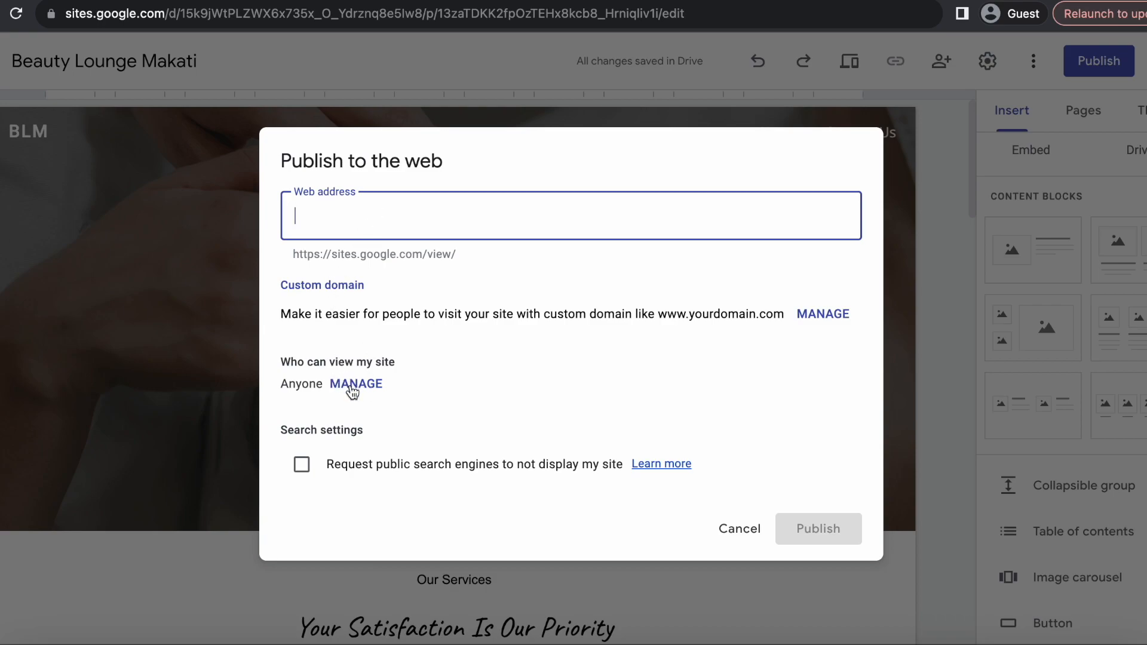
click(822, 316)
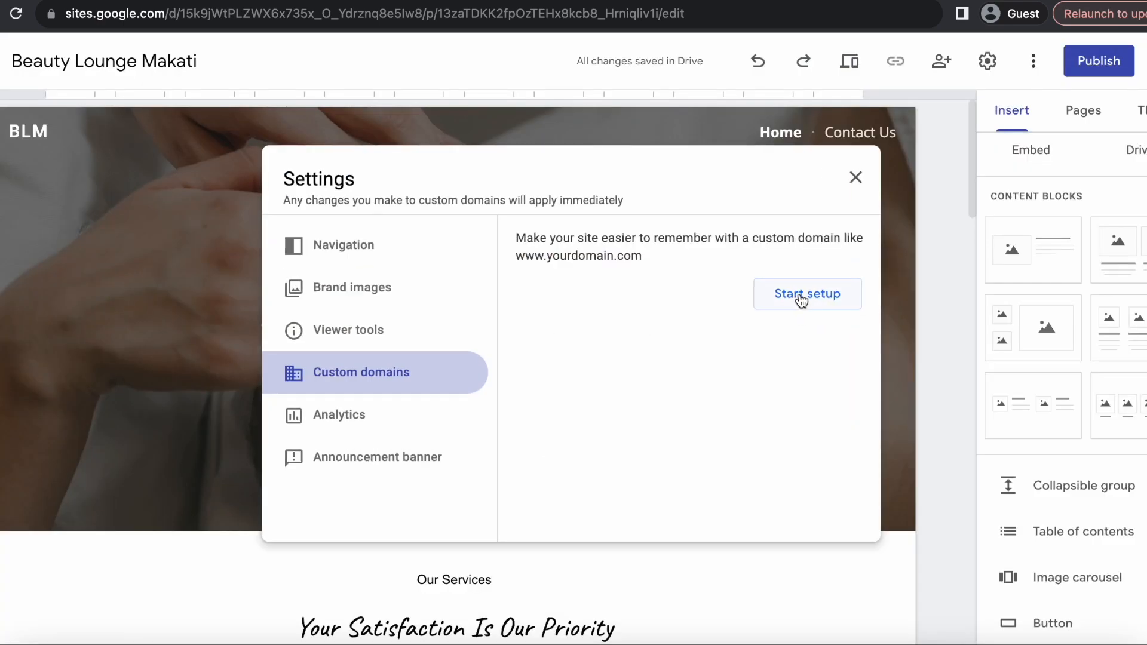
click(801, 296)
click(539, 311)
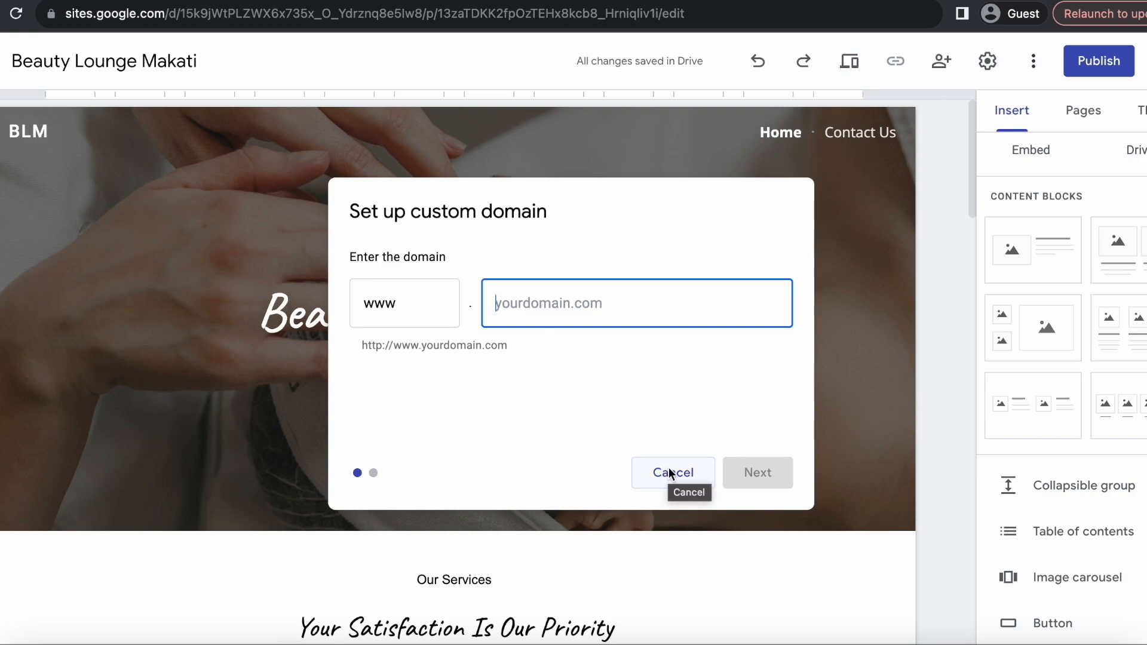
text(beautyloungemaka)
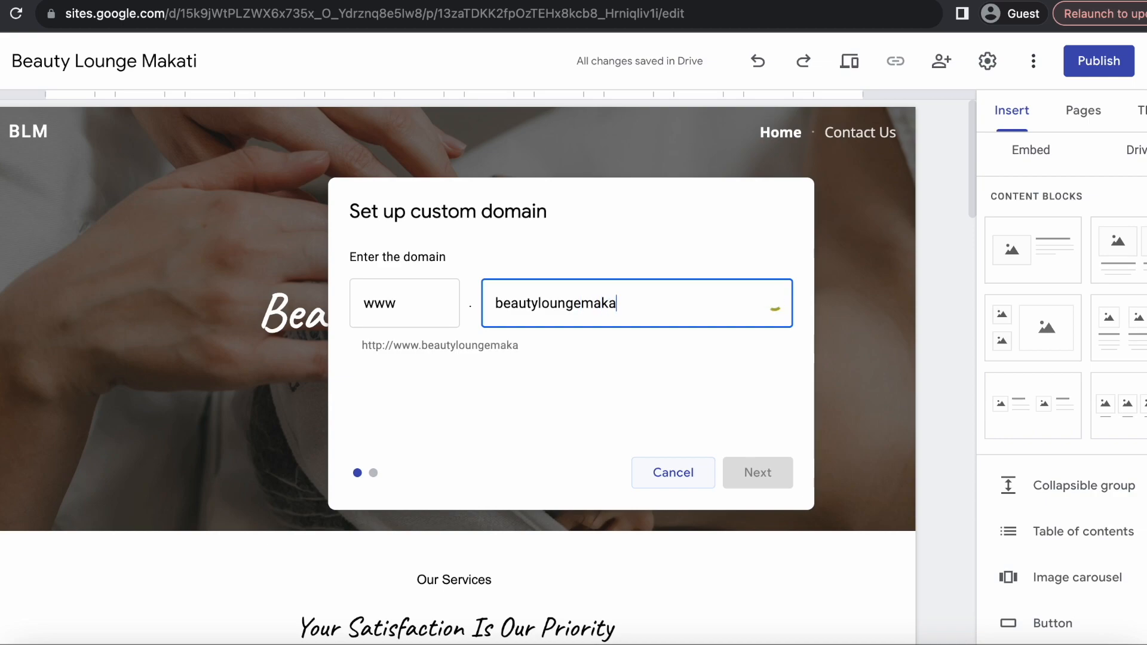
text(.com)
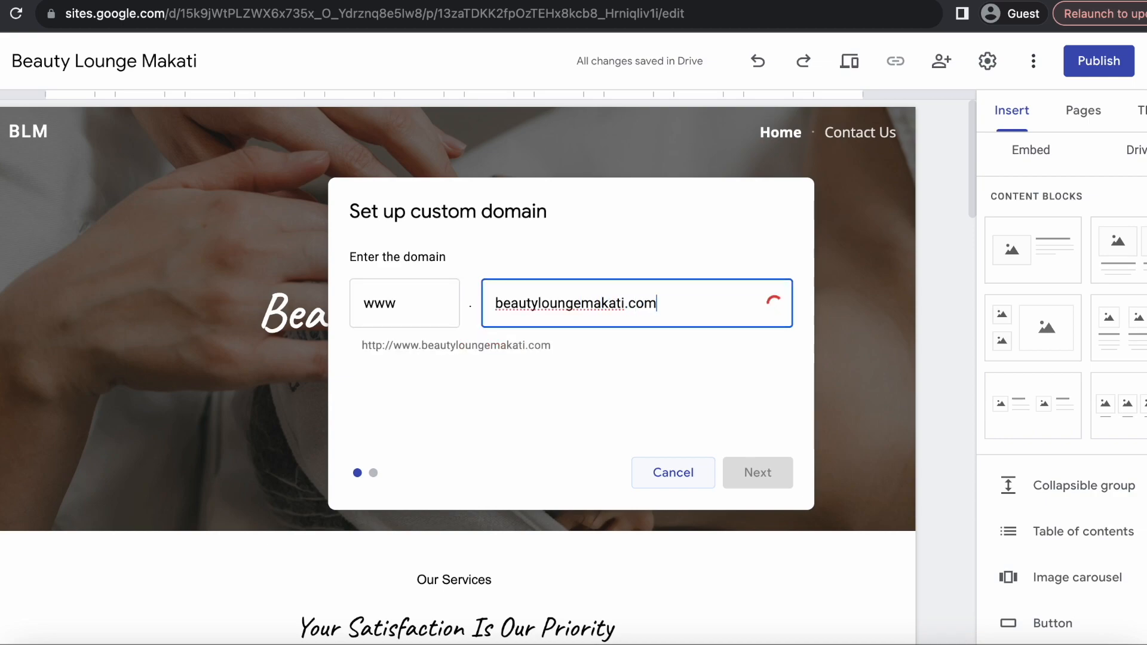
click(654, 467)
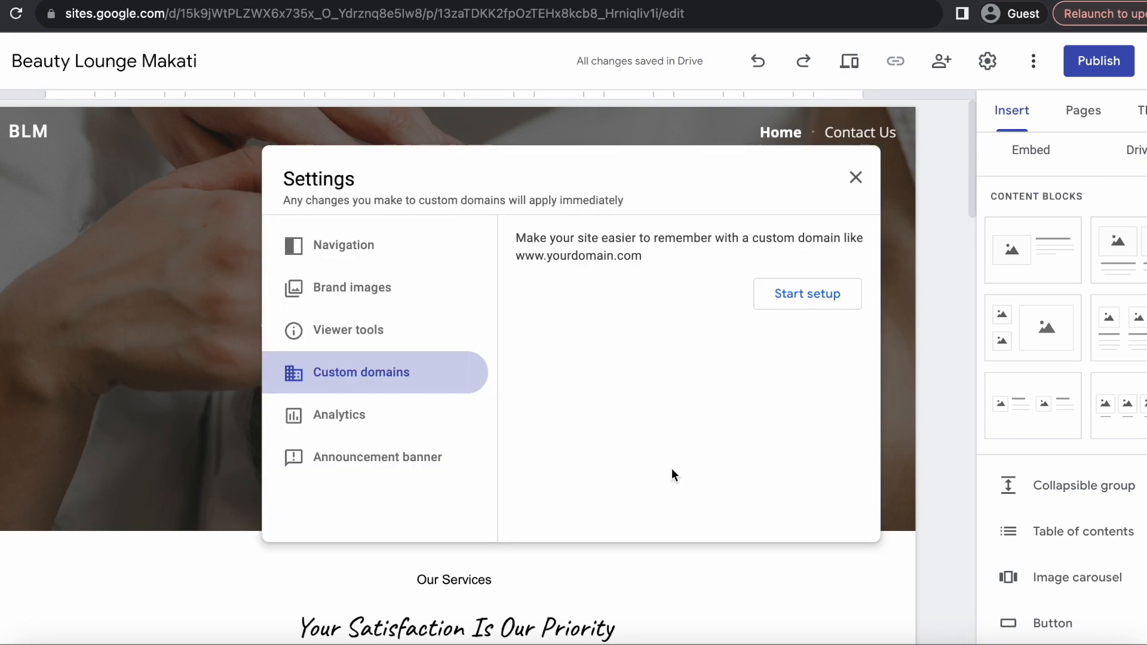
click(858, 179)
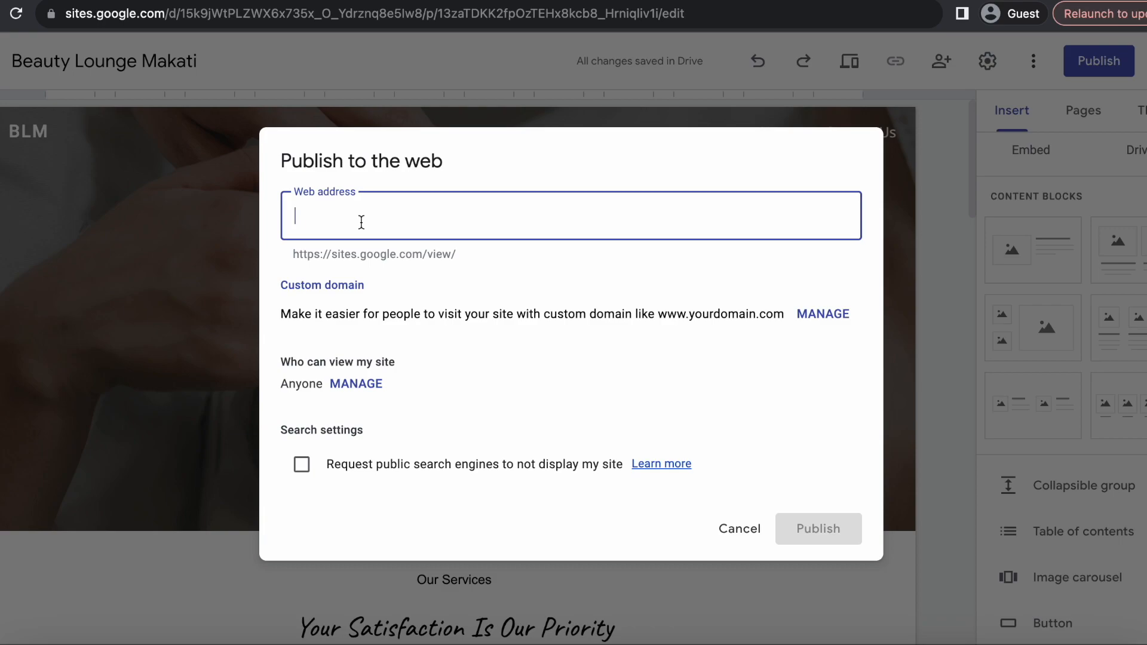
- Publish the site to the web under the address beautyloungemakati
text(beautyloungemakati)
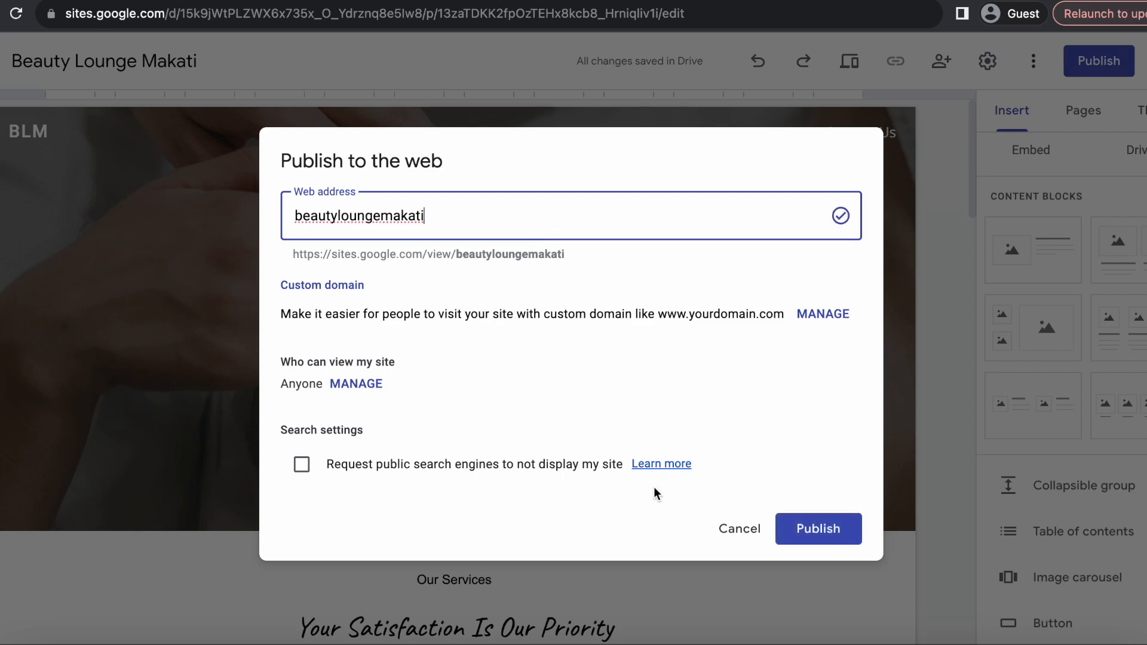
drag(292, 254, 554, 275)
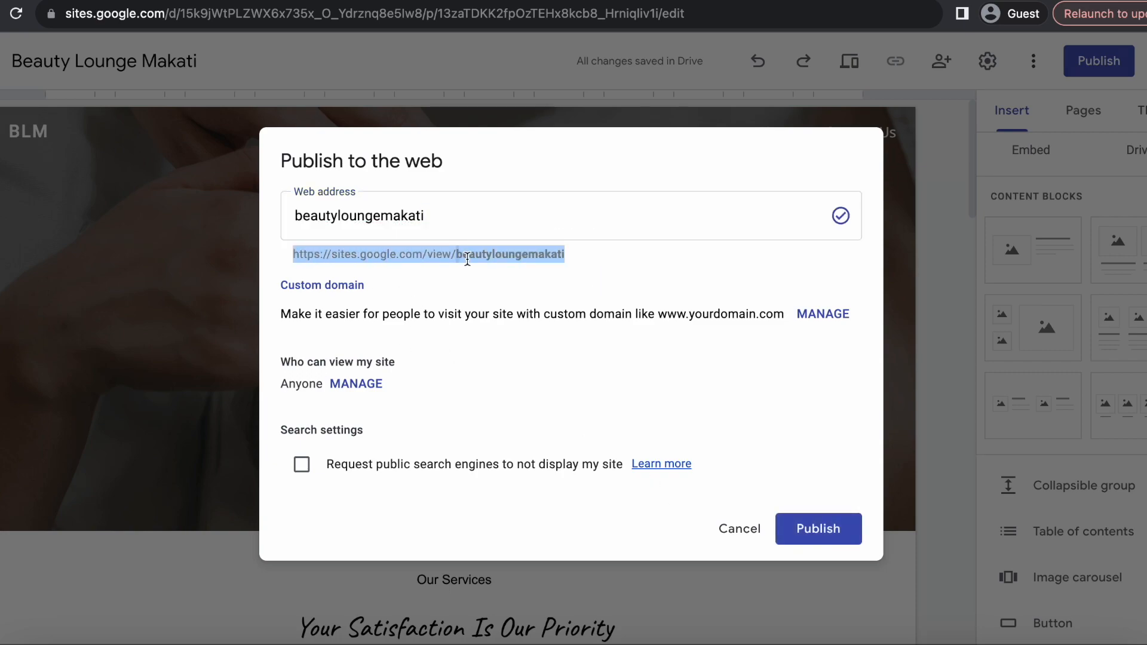
click(816, 530)
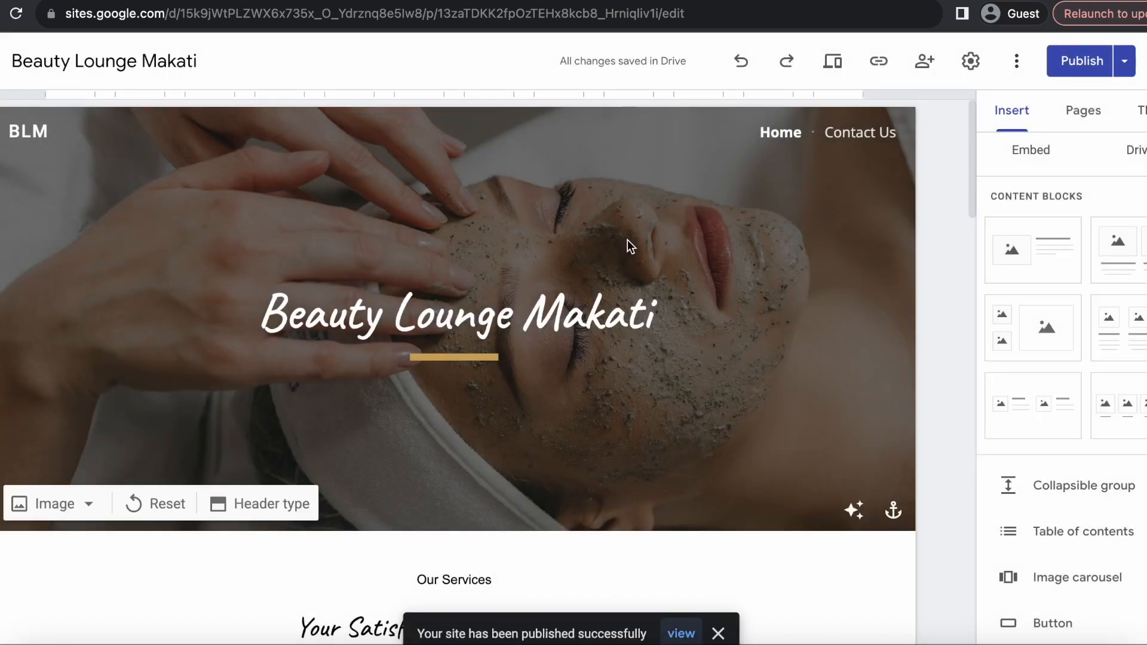
- View the published site and look through the Home page from the banner to the map, contact details and footer
click(1125, 61)
click(1015, 157)
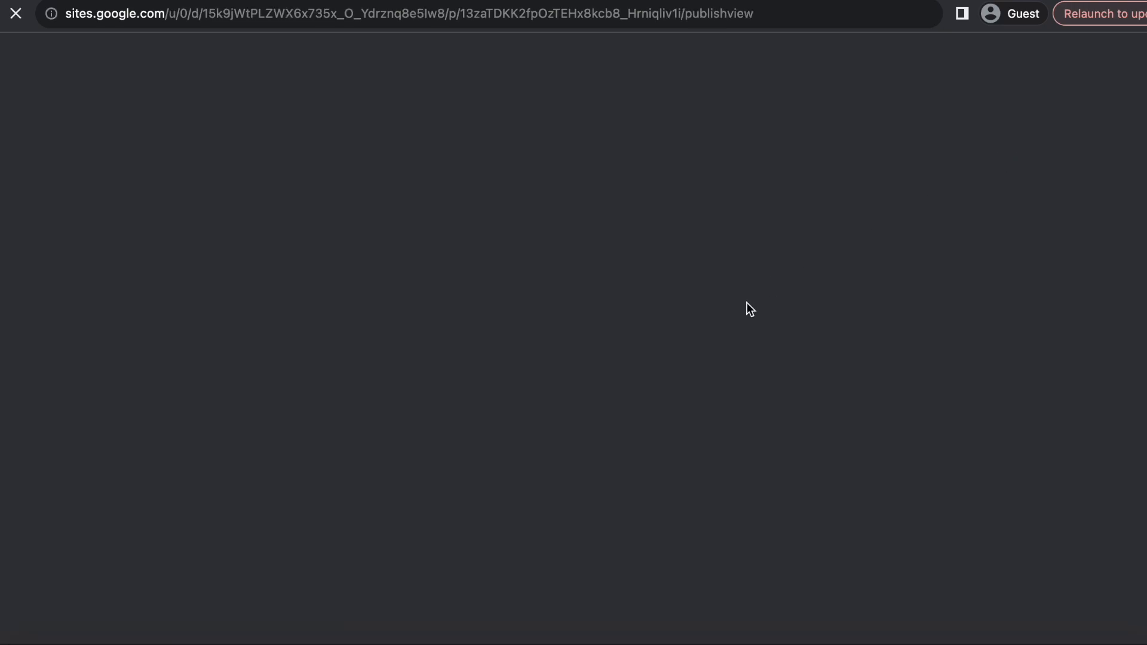
scroll(750, 309, down, 7)
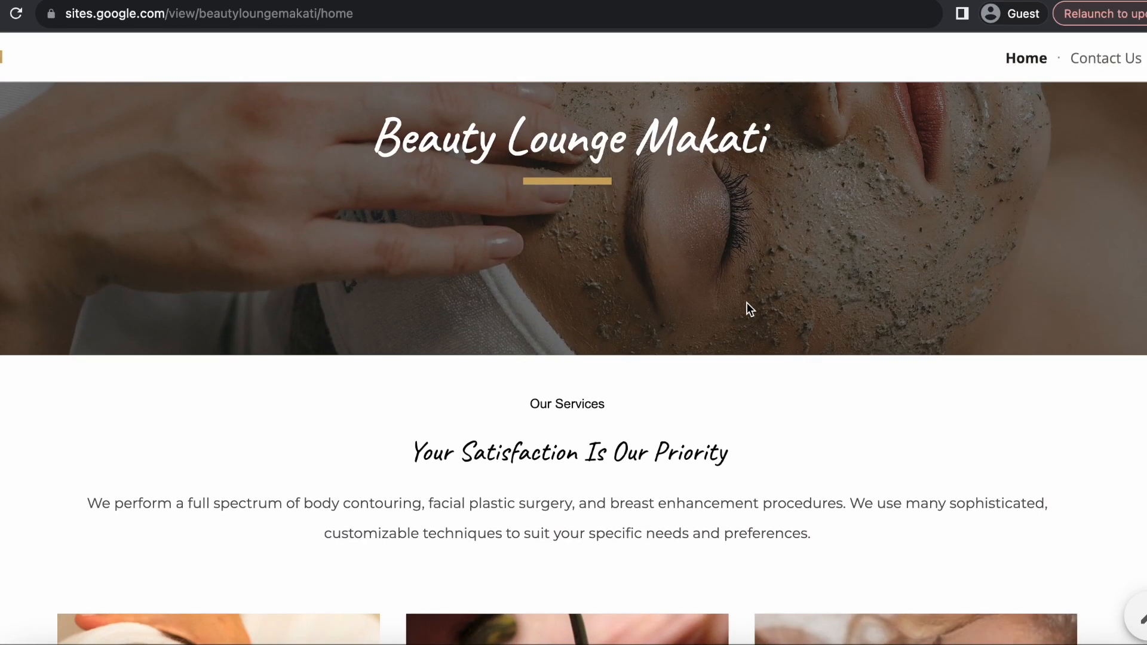
scroll(750, 309, up, 7)
scroll(750, 309, down, 6)
scroll(746, 303, down, 12)
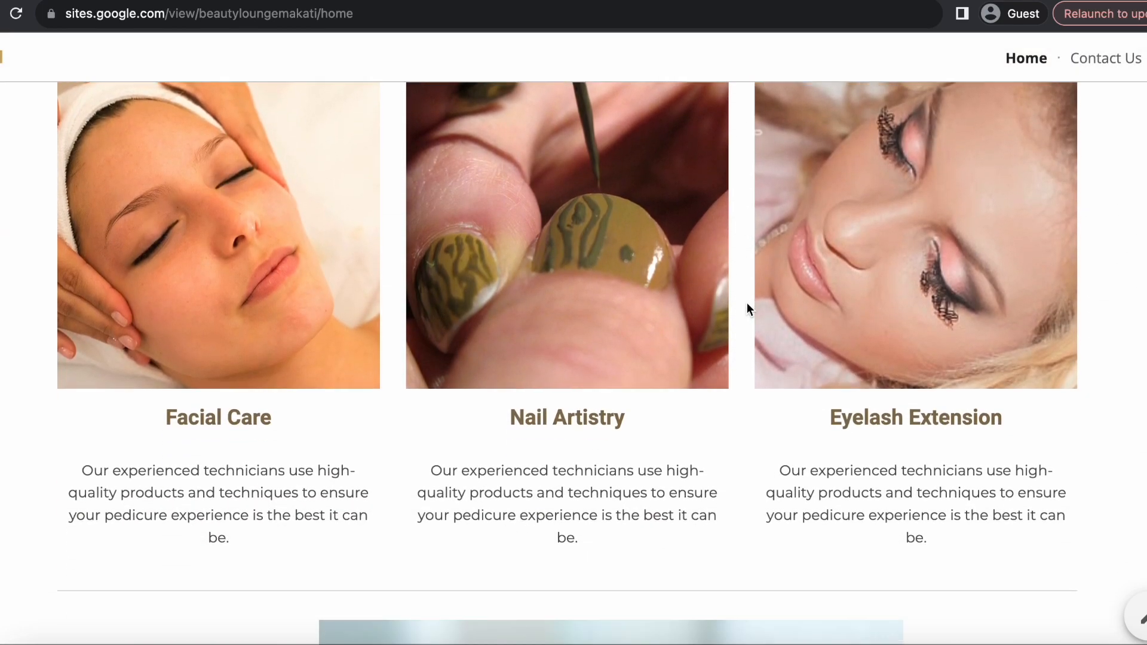
scroll(989, 298, down, 5)
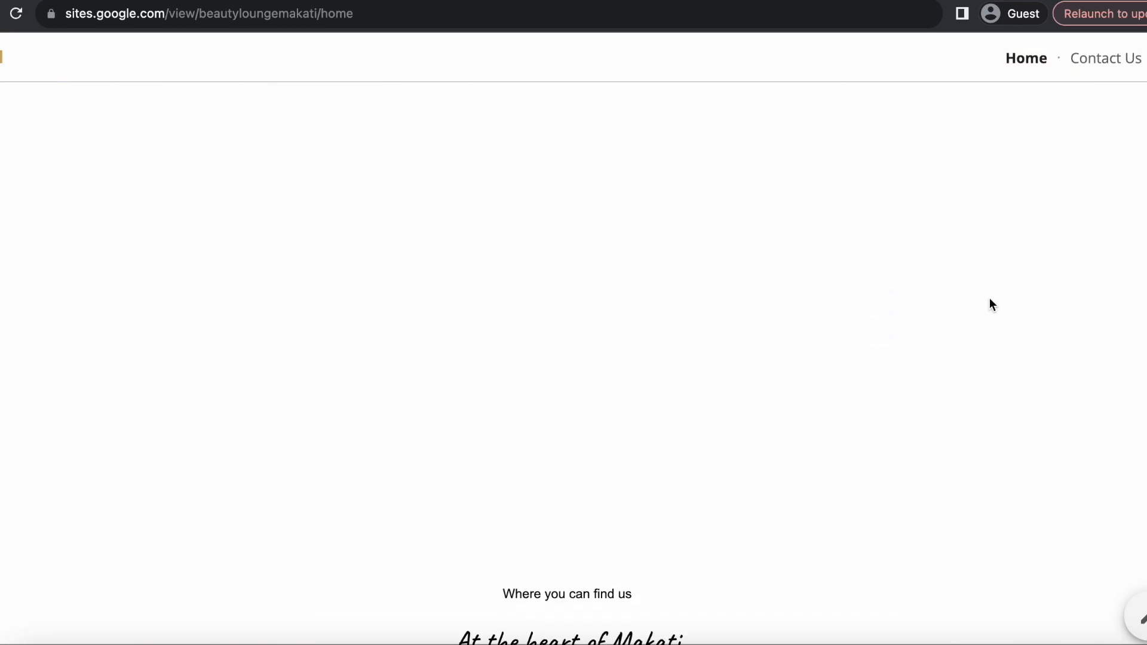
scroll(989, 299, up, 5)
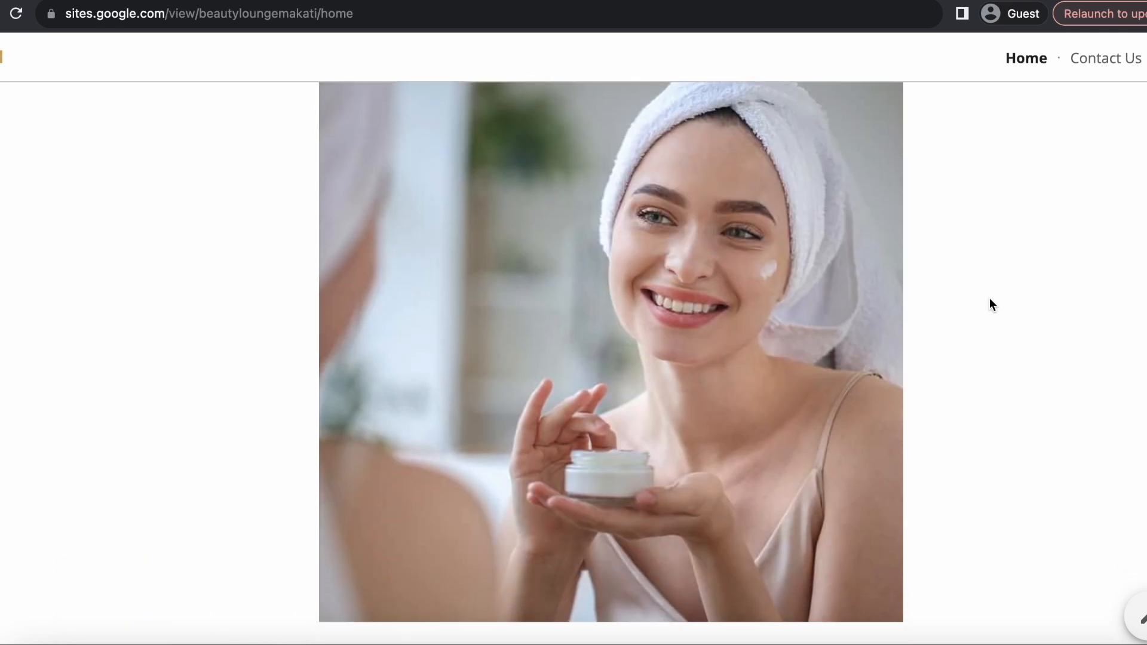
scroll(990, 298, down, 10)
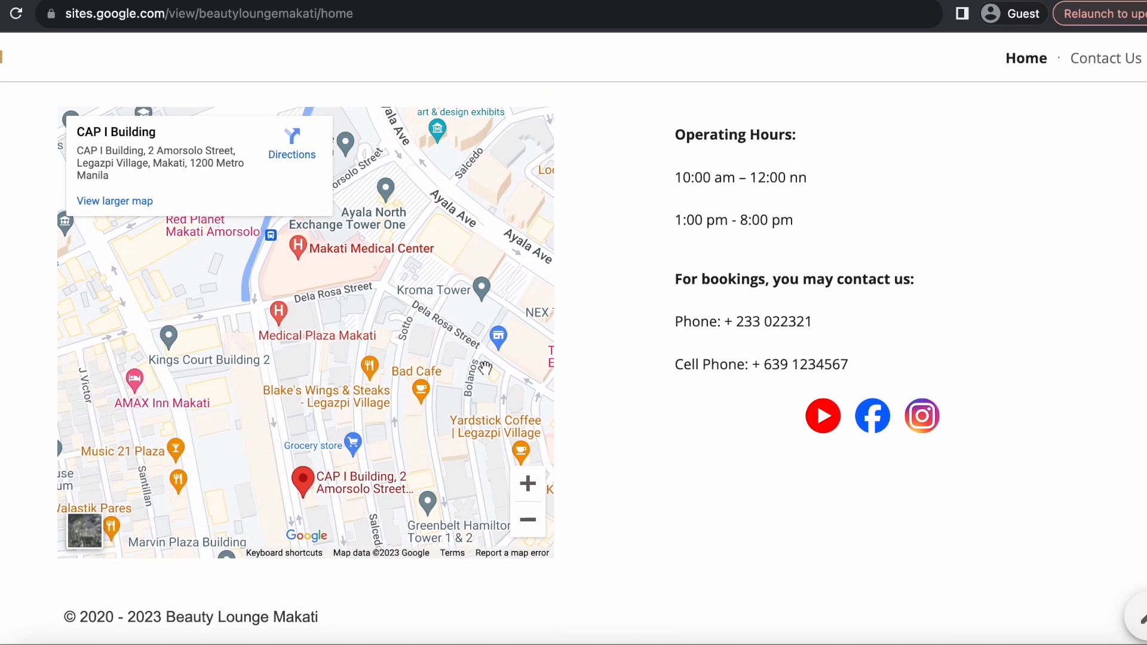
scroll(927, 384, up, 5)
- Check the published Contact Us page, then return to Home and review its service sections and banner
click(1101, 60)
scroll(902, 439, down, 3)
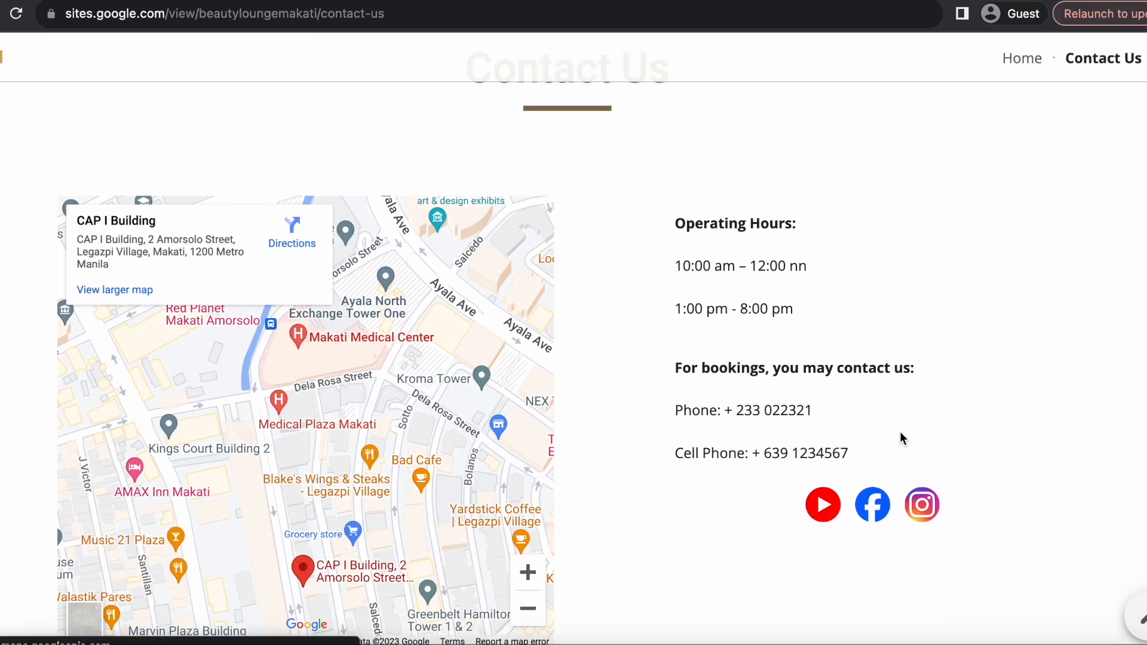
scroll(901, 439, up, 3)
click(1023, 58)
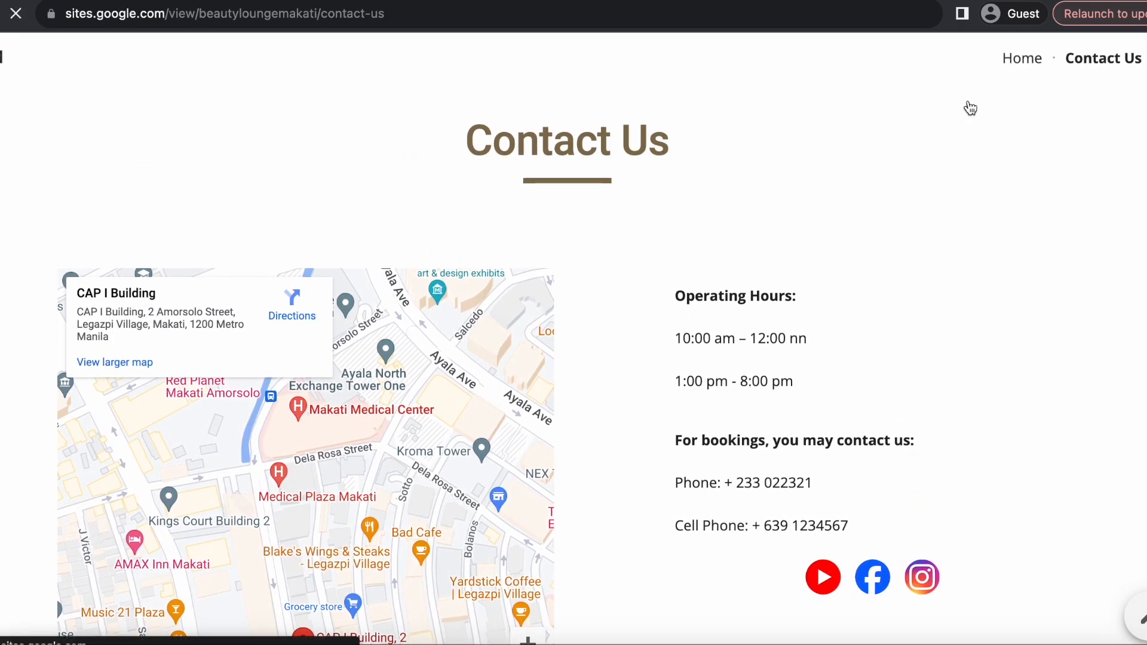
scroll(850, 394, down, 4)
scroll(852, 396, down, 6)
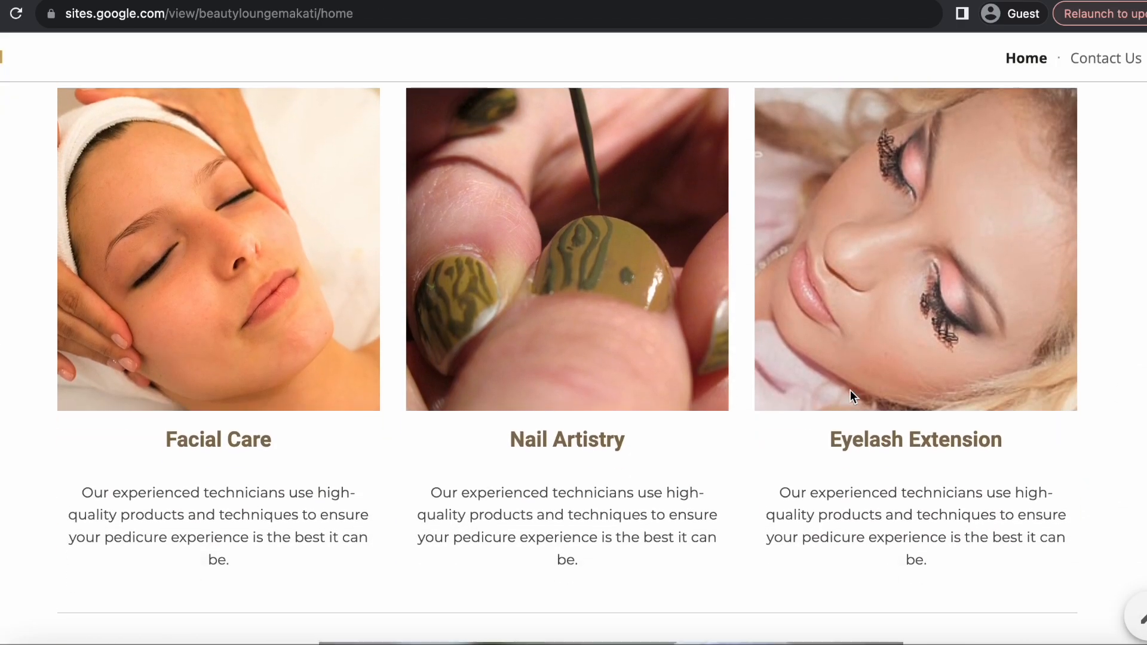
scroll(852, 396, up, 7)
scroll(851, 391, up, 3)
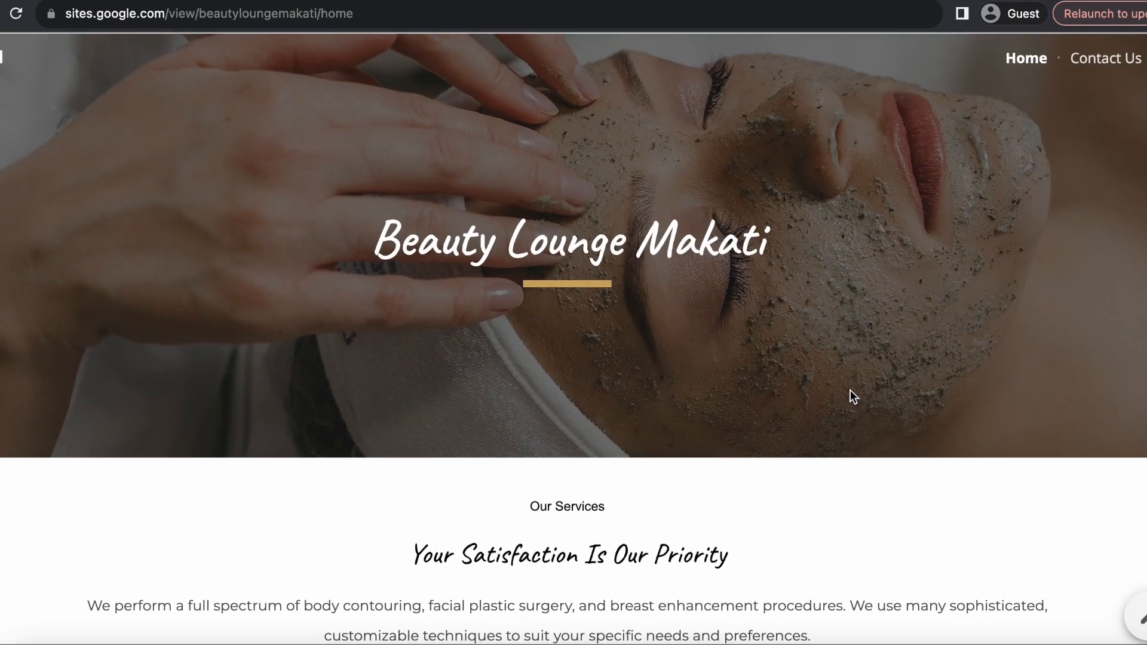